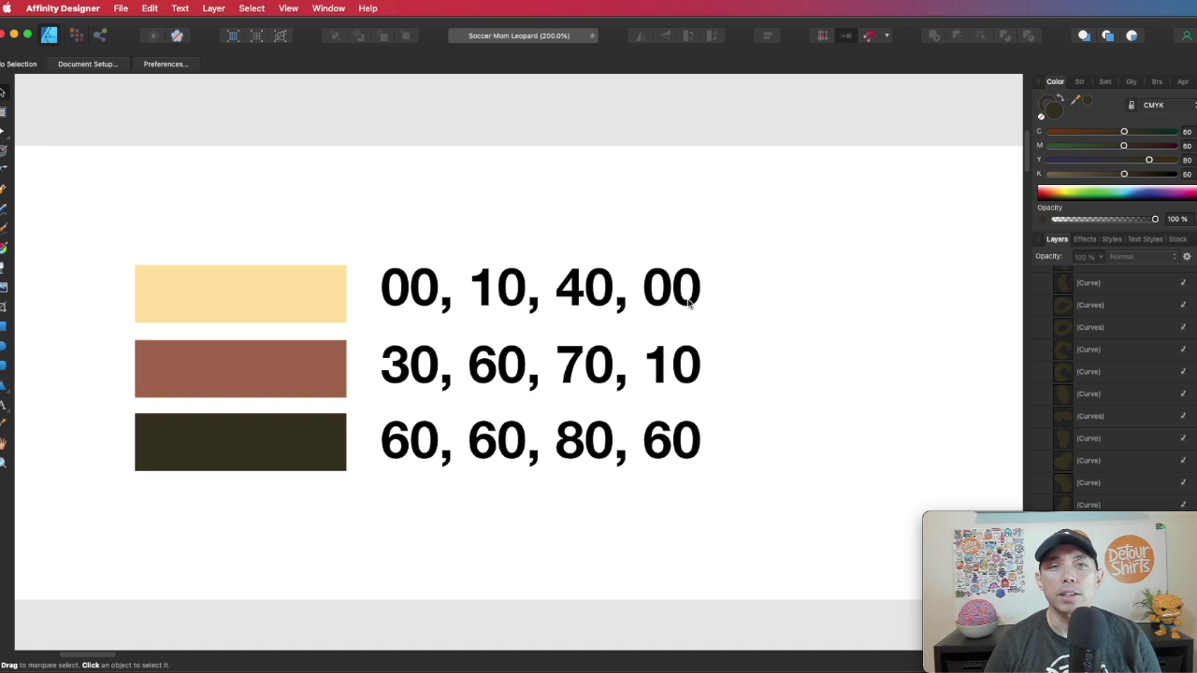
- Inspect the colour values of the yellow, brown and dark swatches
{"action": "left_click", "coordinate": [321, 284]}
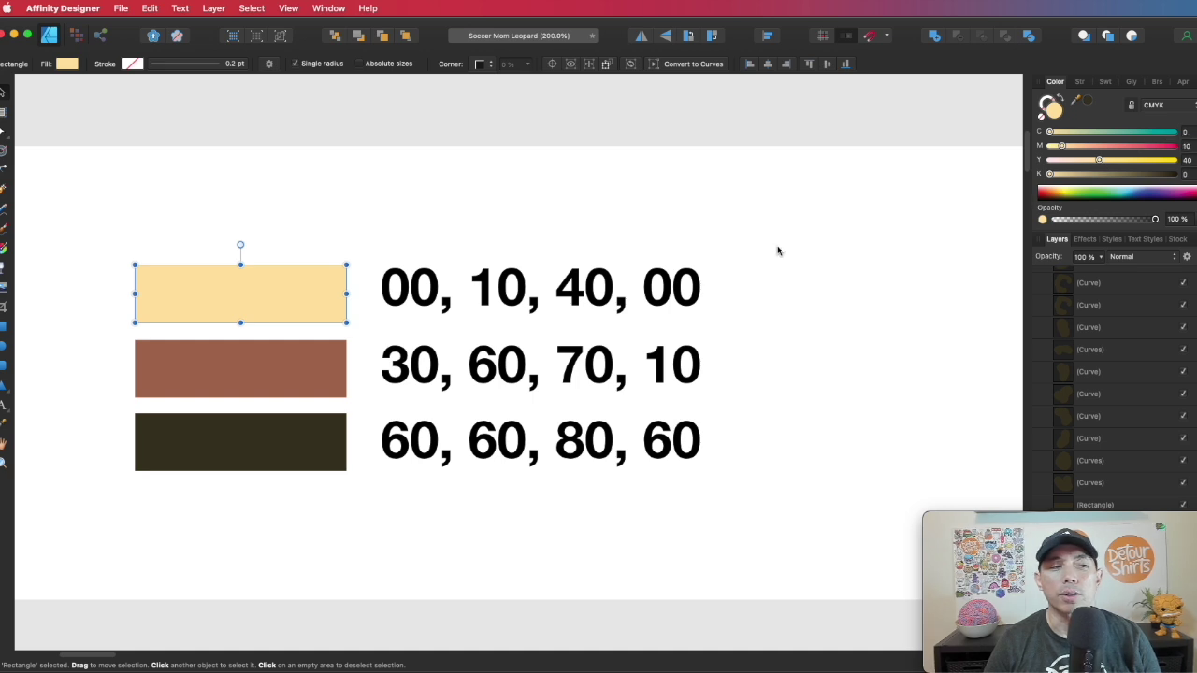
{"action": "left_click", "coordinate": [307, 351]}
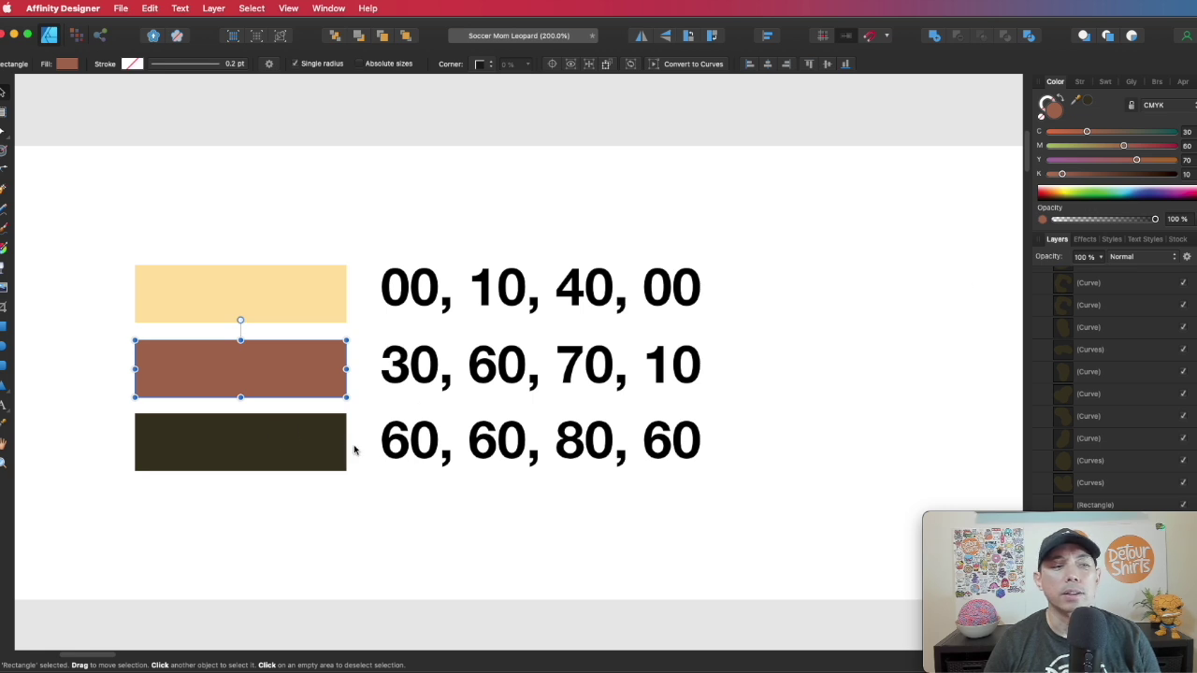
{"action": "left_click", "coordinate": [314, 441]}
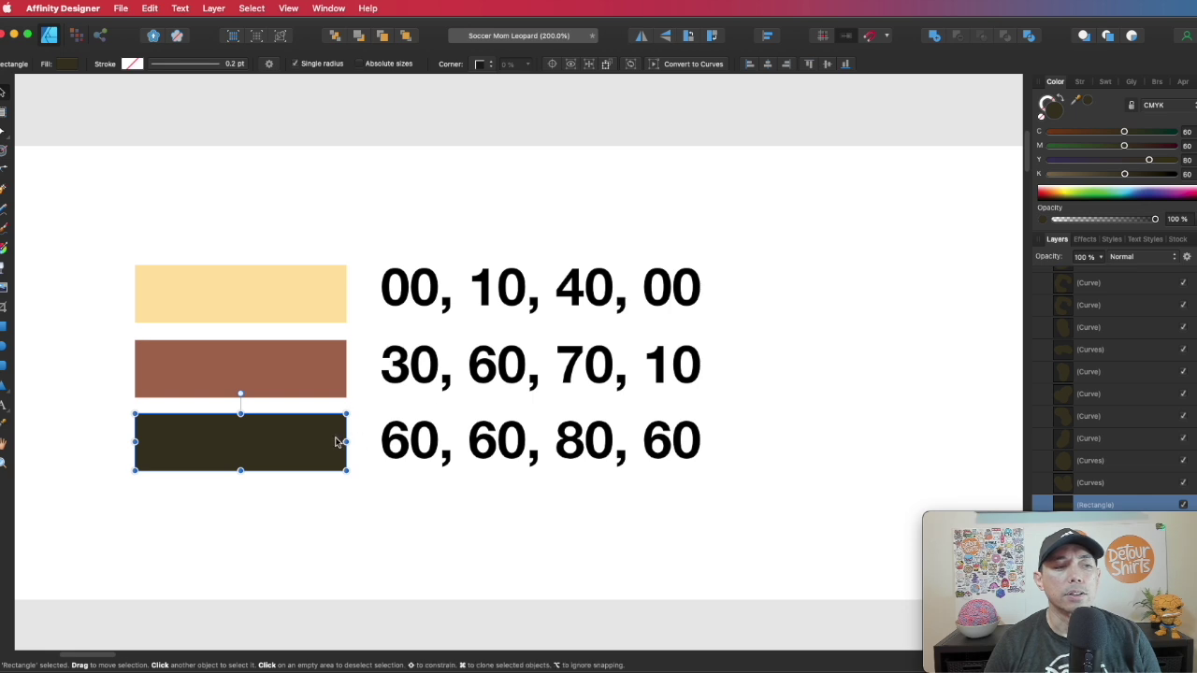
{"action": "left_click", "coordinate": [472, 215]}
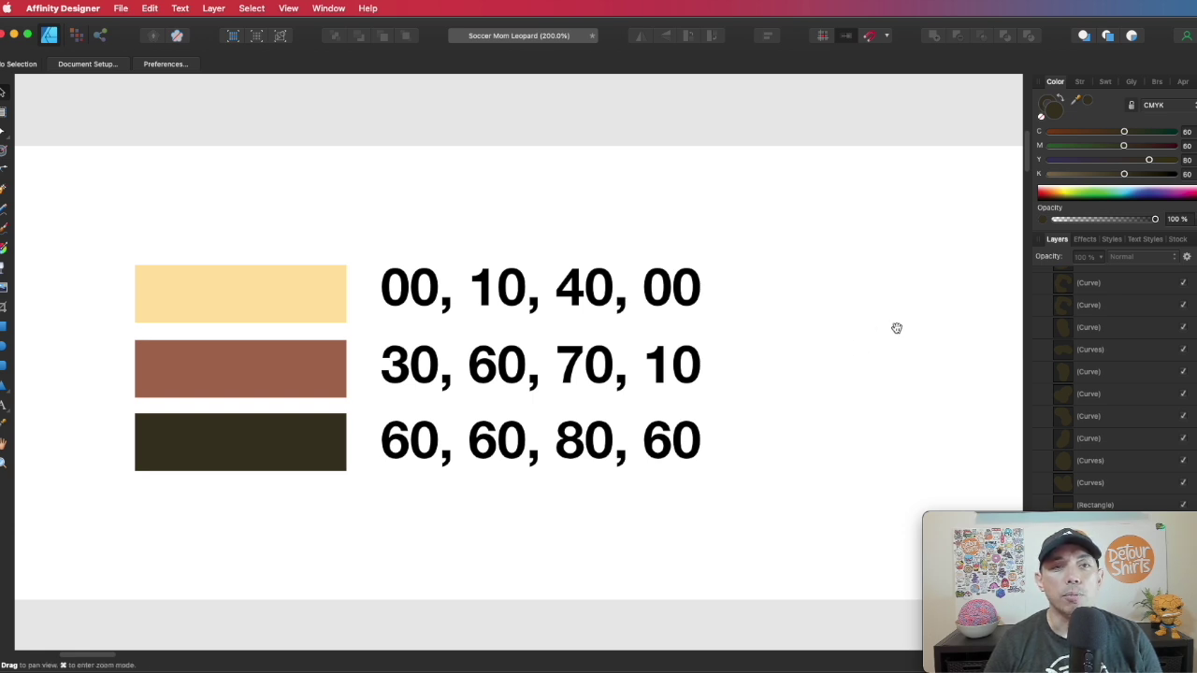
- Draw five new dark spots with the Pencil to the right of the two rows
{"action": "key", "text": "space"}
{"action": "left_click_drag", "start_coordinate": [895, 328], "coordinate": [521, 347]}
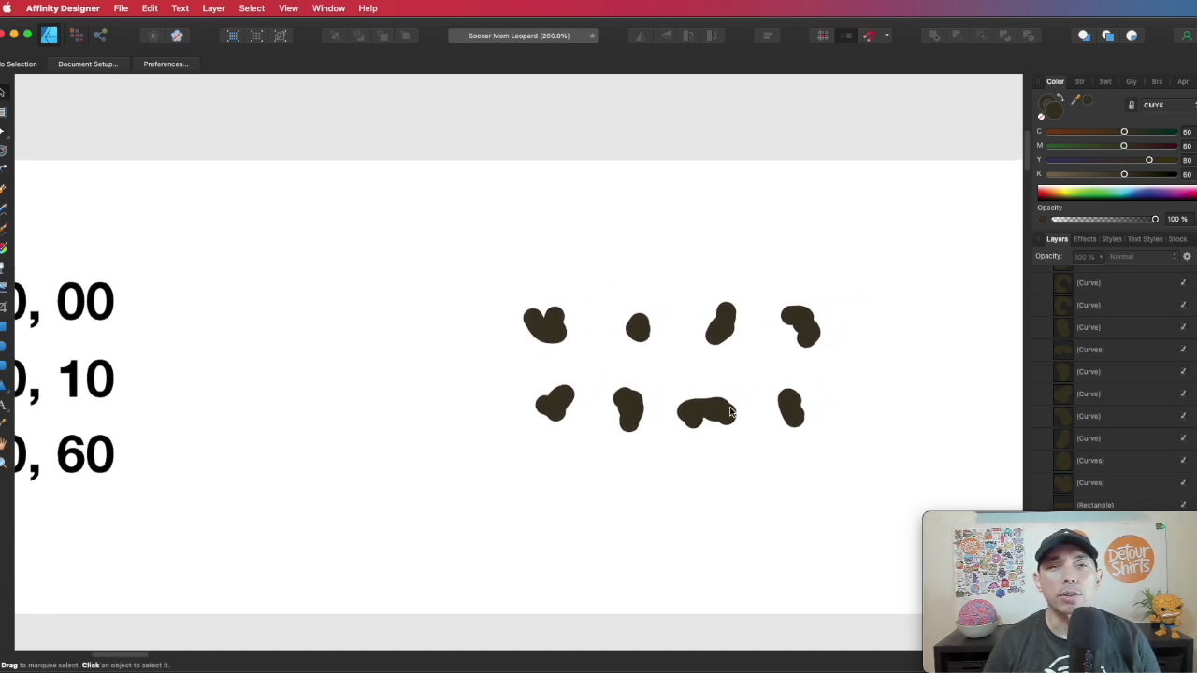
{"action": "key", "text": "space"}
{"action": "left_click_drag", "start_coordinate": [700, 266], "coordinate": [631, 264]}
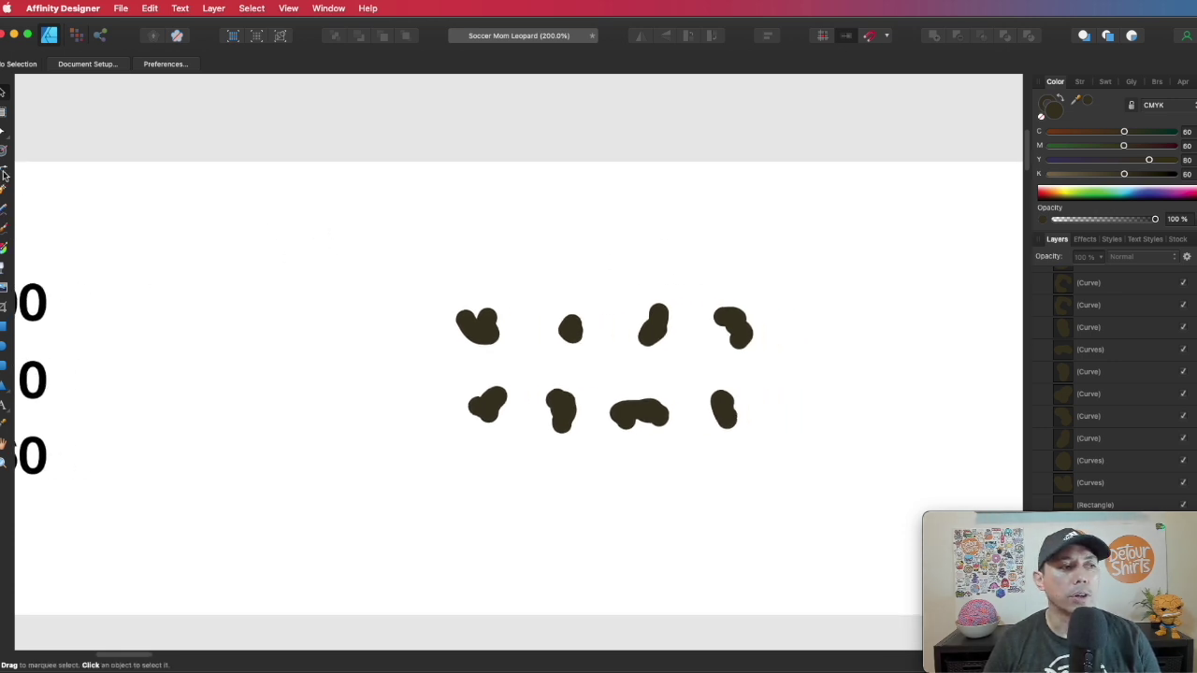
{"action": "left_click", "coordinate": [5, 207]}
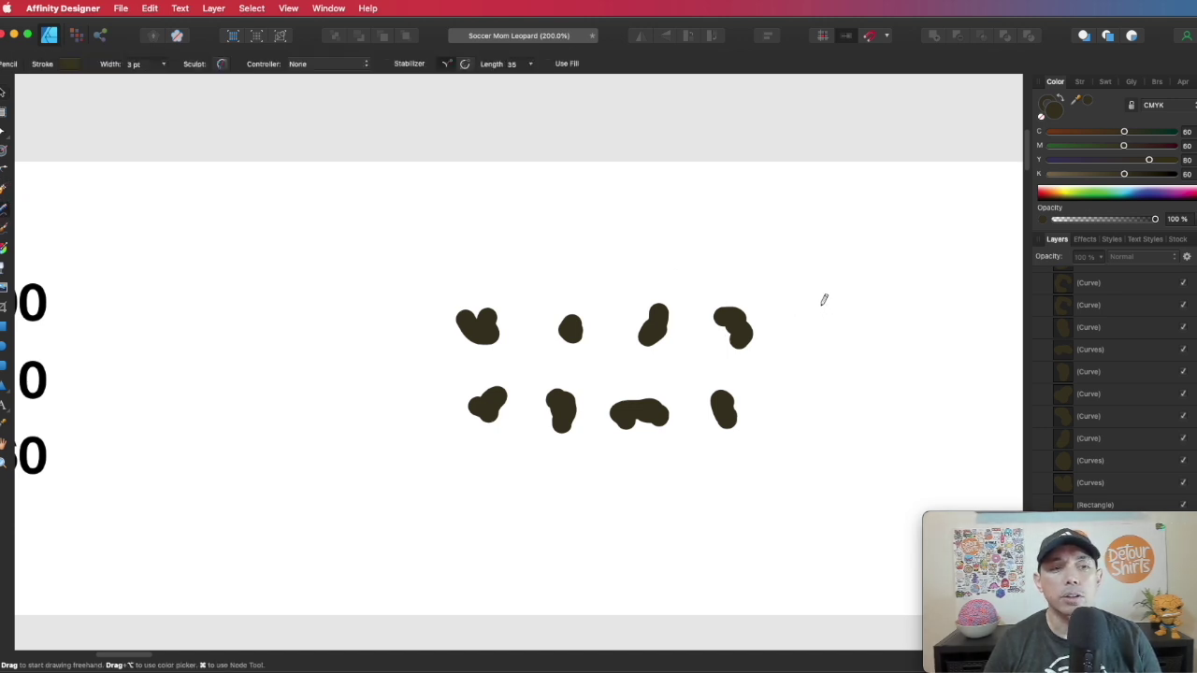
{"action": "left_click_drag", "start_coordinate": [822, 305], "coordinate": [827, 323]}
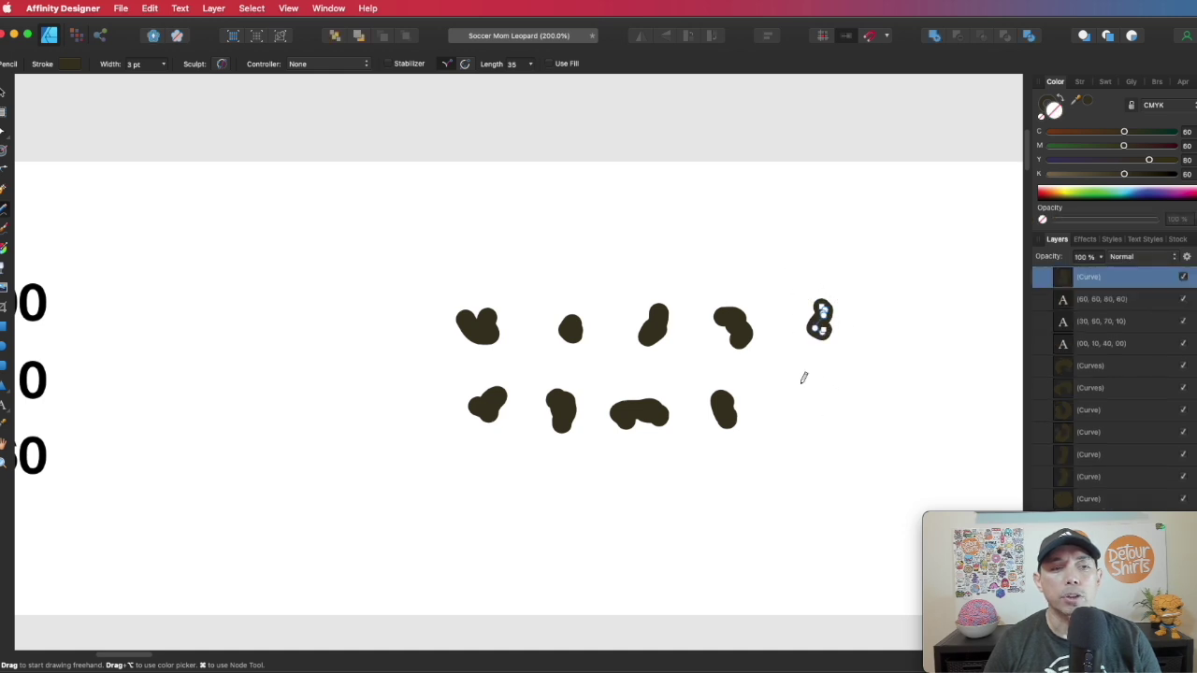
{"action": "left_click_drag", "start_coordinate": [804, 380], "coordinate": [798, 394]}
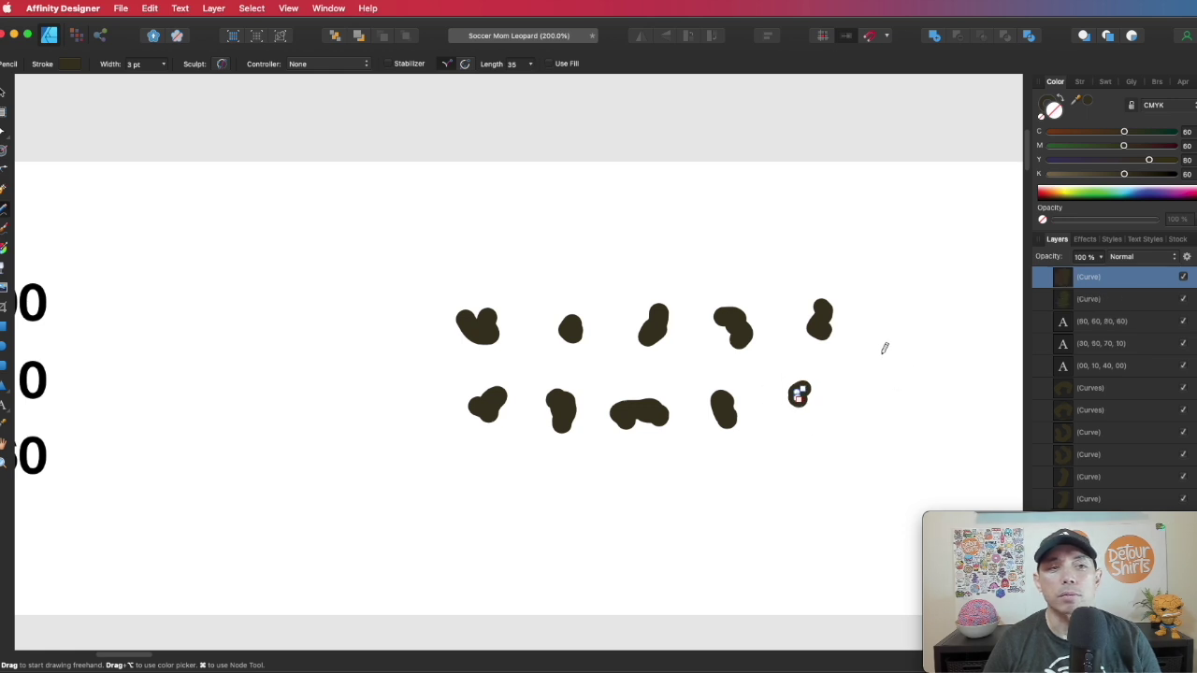
{"action": "mouse_move", "coordinate": [863, 346]}
{"action": "left_mouse_down"}
{"action": "mouse_move", "coordinate": [865, 333]}
{"action": "mouse_move", "coordinate": [896, 333]}
{"action": "left_mouse_up"}
{"action": "left_click_drag", "start_coordinate": [859, 400], "coordinate": [837, 422]}
{"action": "mouse_move", "coordinate": [901, 392]}
{"action": "left_mouse_down"}
{"action": "mouse_move", "coordinate": [919, 384]}
{"action": "mouse_move", "coordinate": [924, 397]}
{"action": "left_mouse_up"}
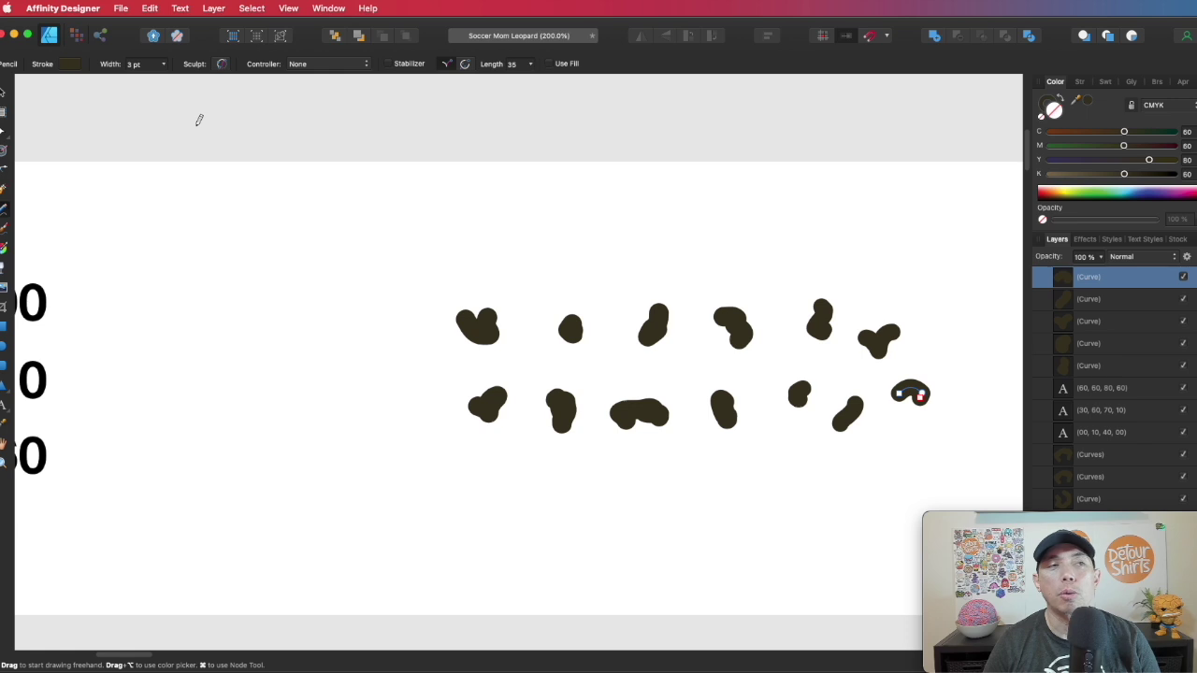
- Return to the Move tool and deselect the newly drawn spots
{"action": "left_click", "coordinate": [4, 91]}
{"action": "left_click", "coordinate": [782, 269]}
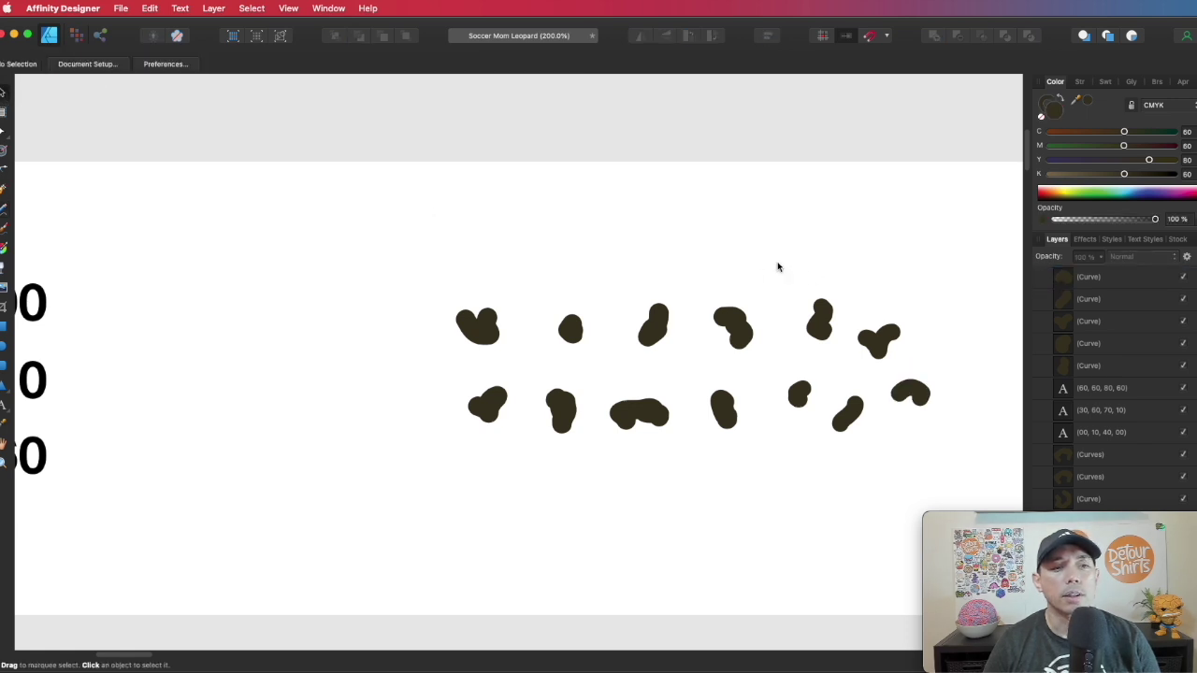
{"action": "left_click", "coordinate": [767, 269]}
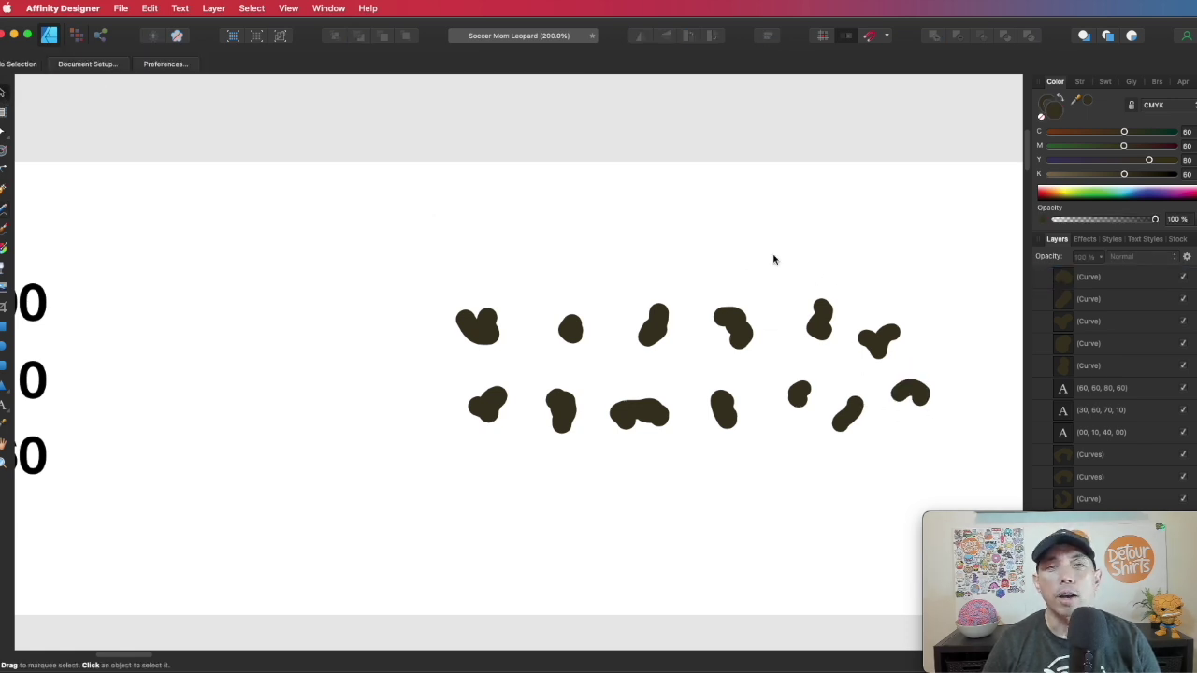
- Expand the strokes of the five new spots into filled shapes with Expand Stroke
{"action": "left_click_drag", "start_coordinate": [773, 261], "coordinate": [963, 463]}
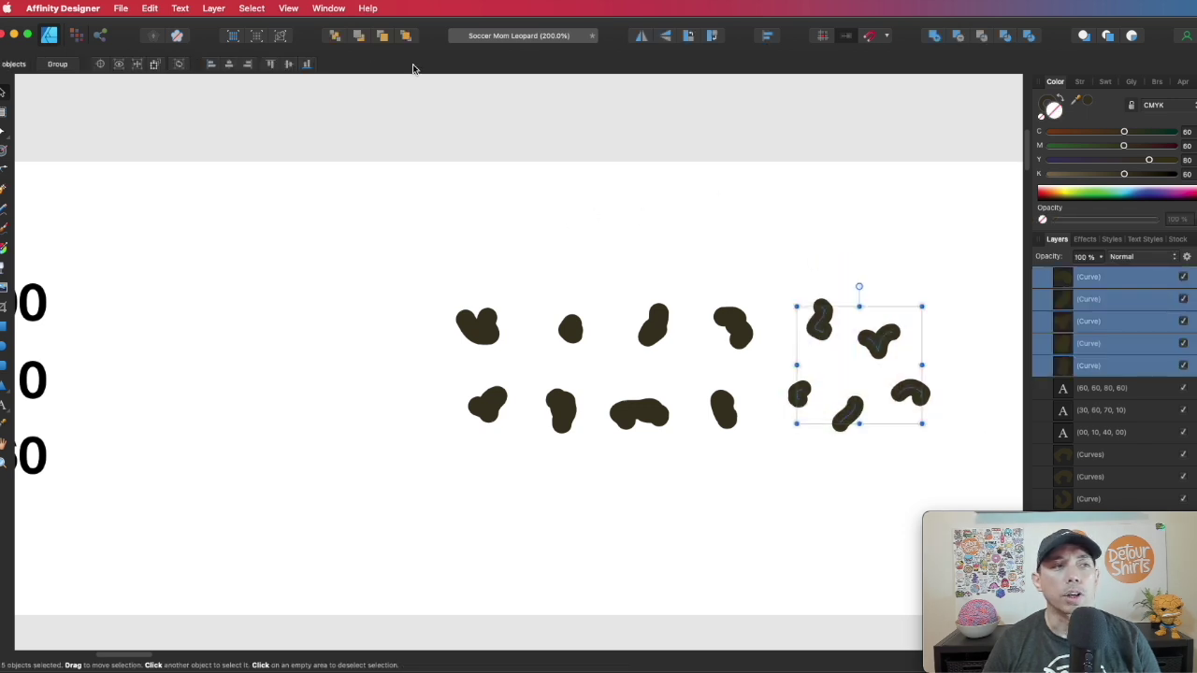
{"action": "left_click", "coordinate": [213, 13]}
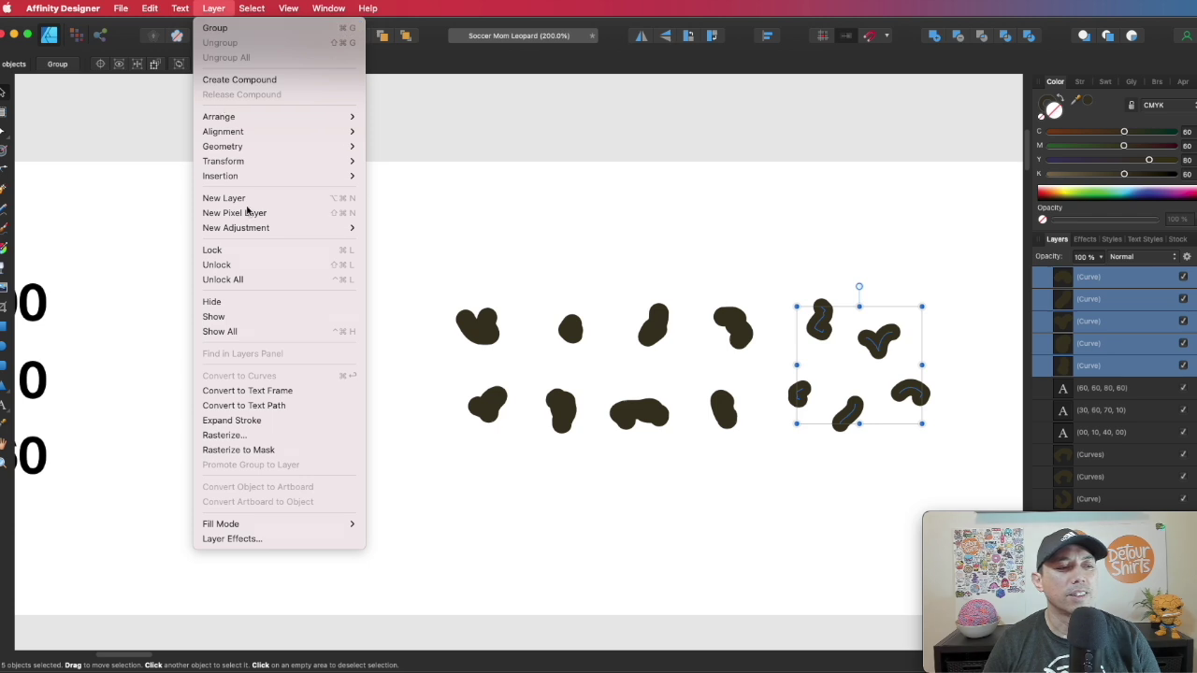
{"action": "left_click", "coordinate": [254, 425]}
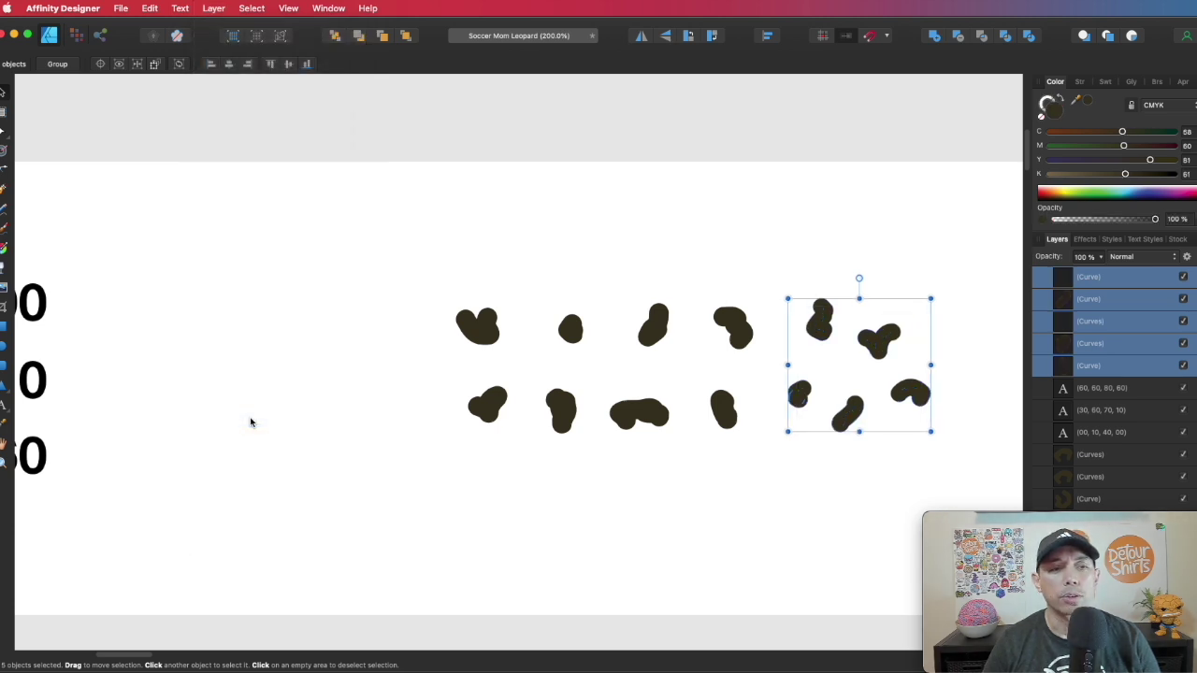
- Reselect the five new spots to check them, then delete them
{"action": "left_click", "coordinate": [805, 247]}
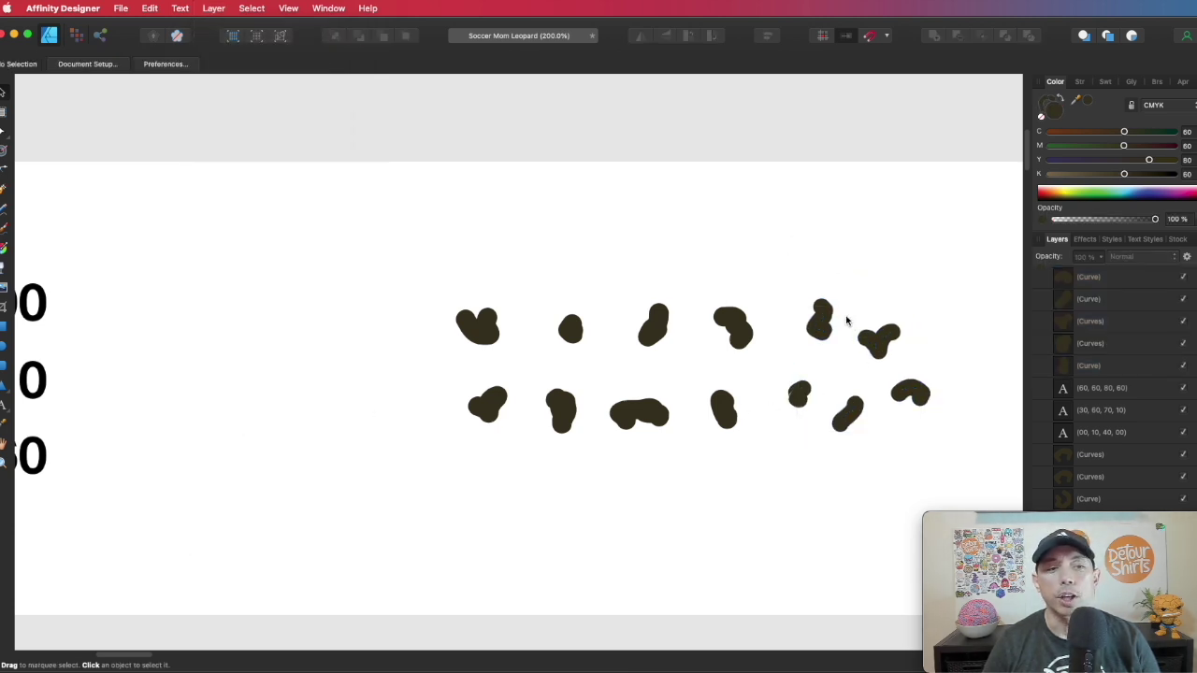
{"action": "left_click_drag", "start_coordinate": [808, 285], "coordinate": [764, 271]}
{"action": "left_click", "coordinate": [958, 452]}
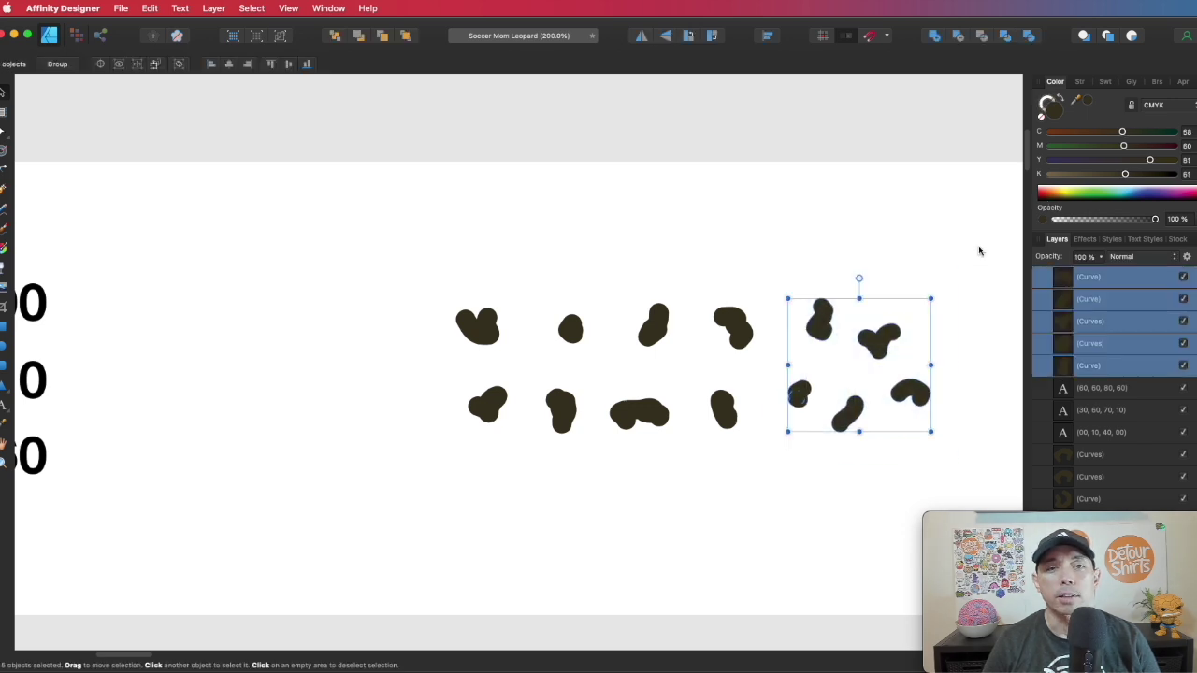
{"action": "left_click", "coordinate": [743, 335]}
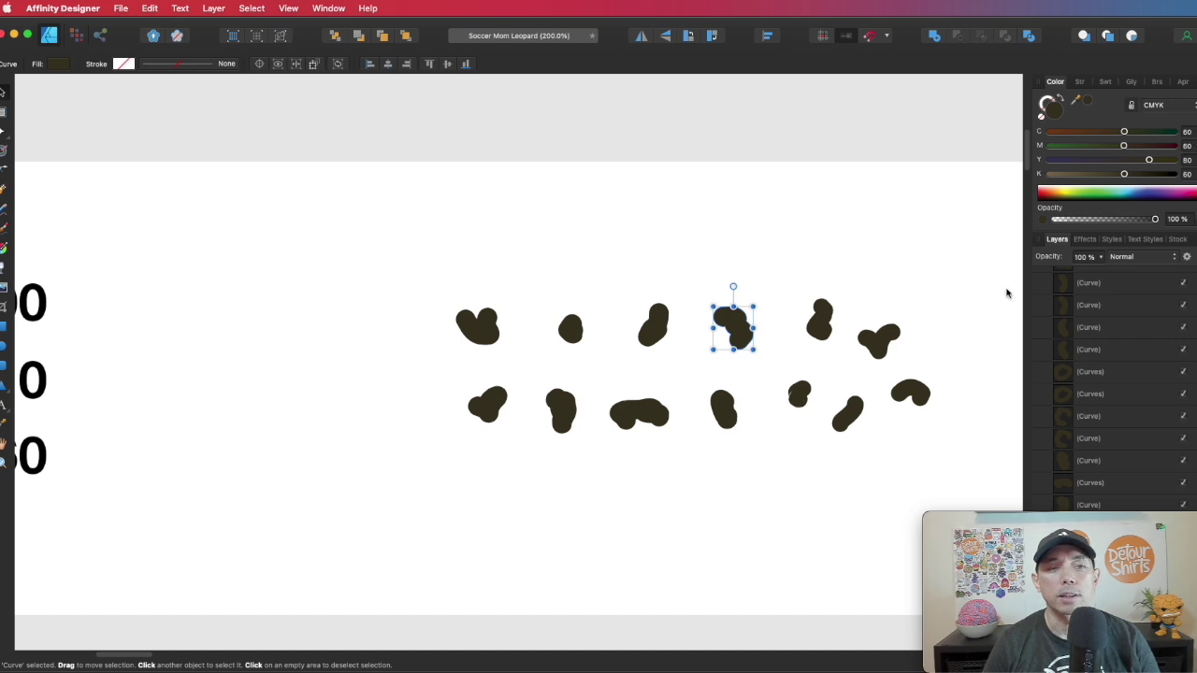
{"action": "left_click", "coordinate": [801, 262]}
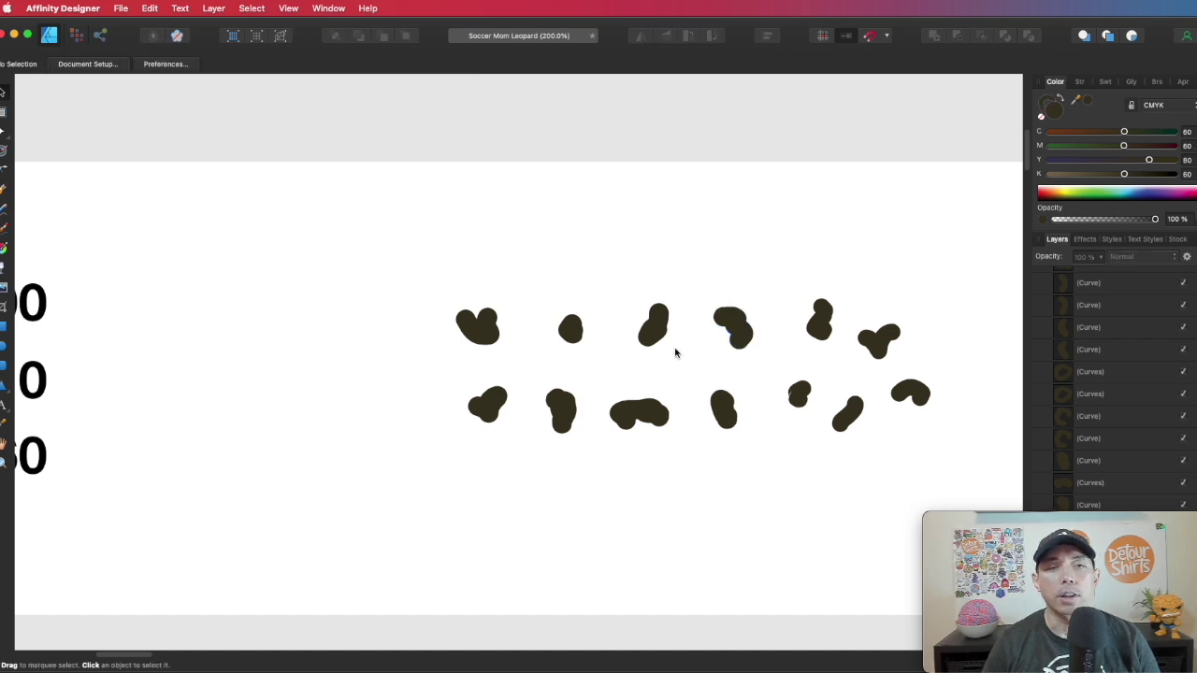
{"action": "left_click_drag", "start_coordinate": [791, 263], "coordinate": [933, 439]}
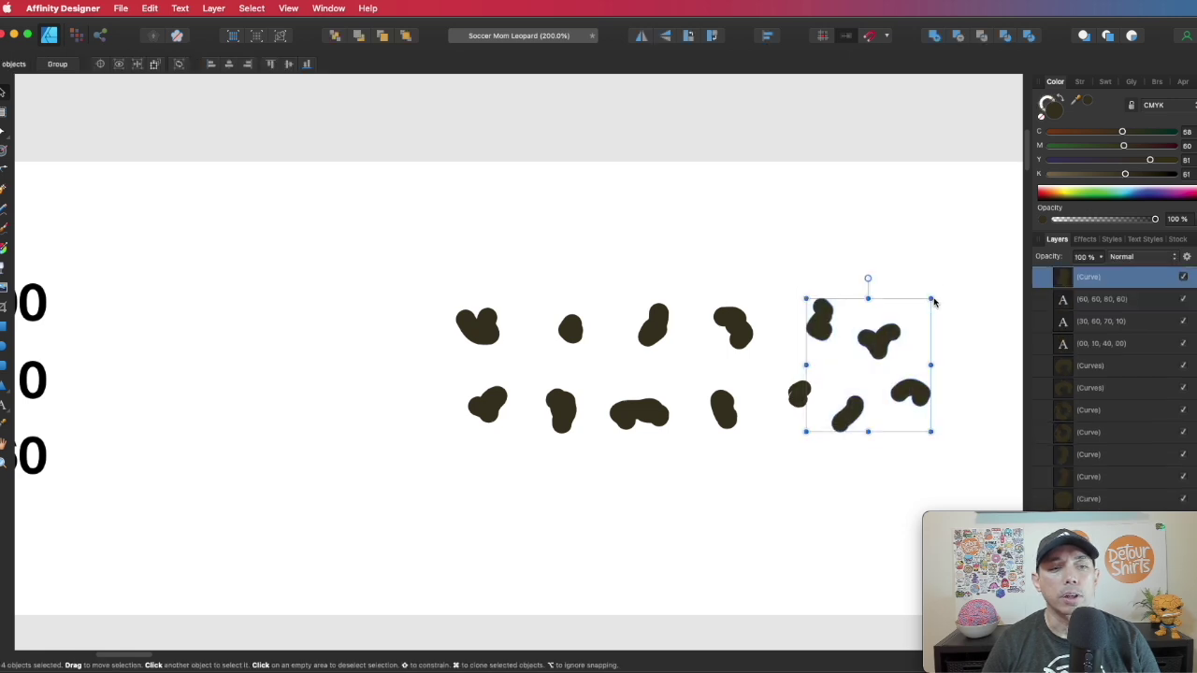
{"action": "left_click_drag", "start_coordinate": [964, 240], "coordinate": [776, 473]}
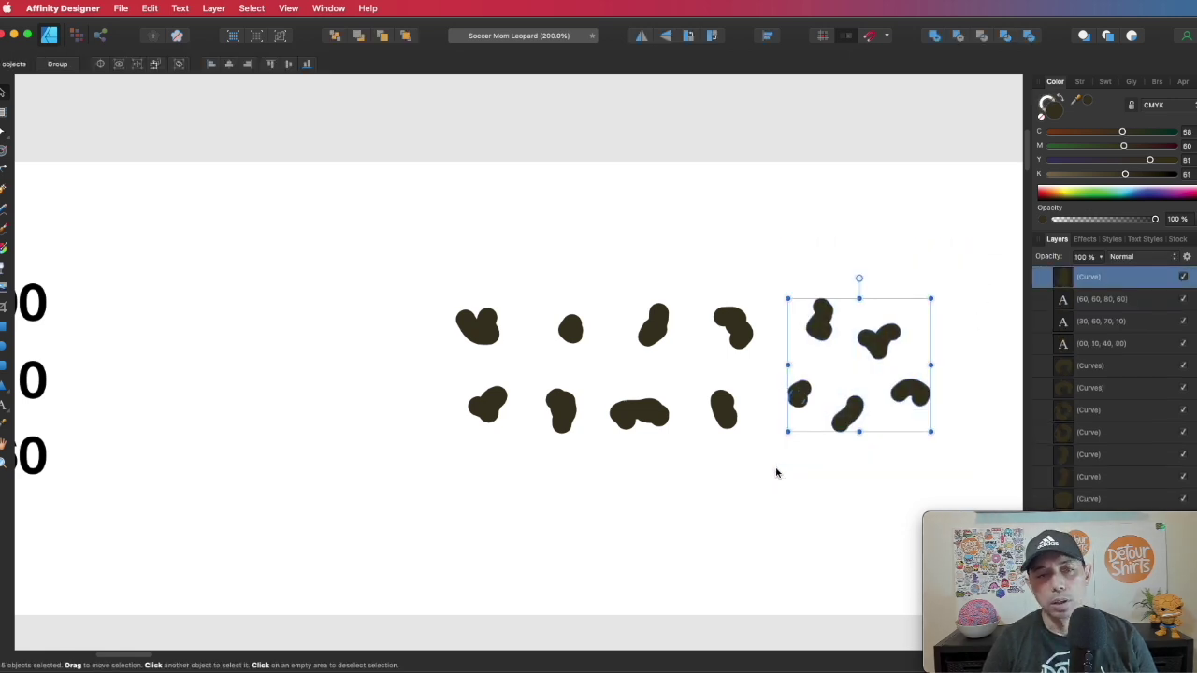
{"action": "key", "text": "Delete"}
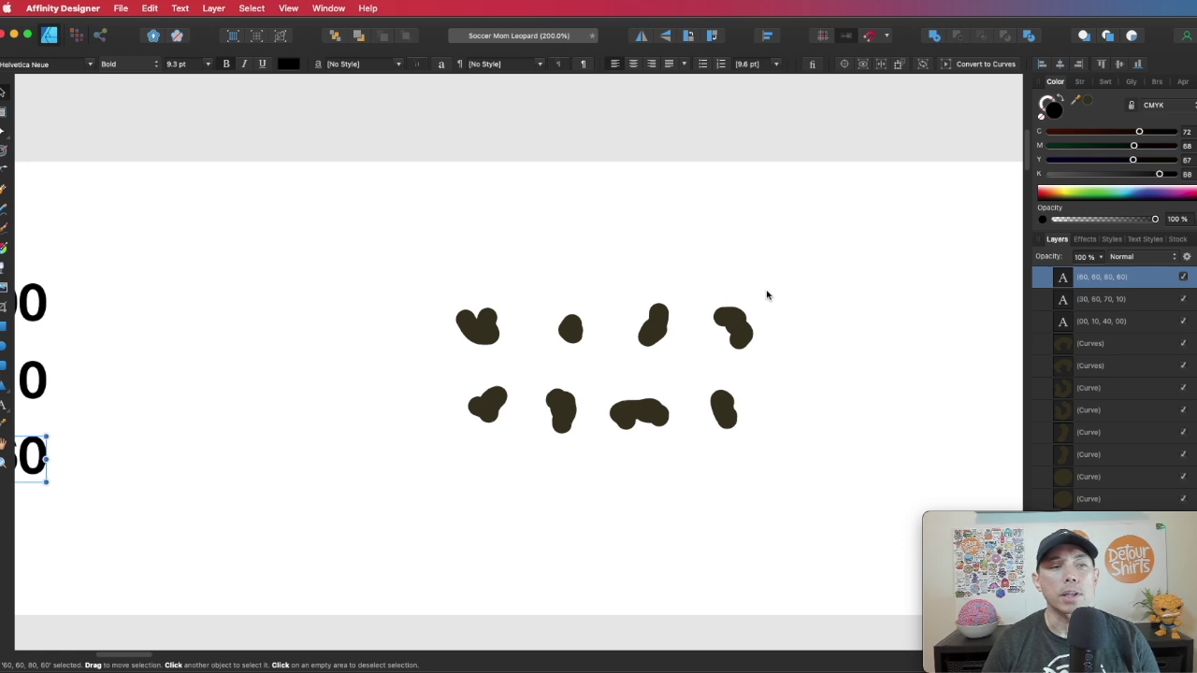
- Deselect and pan to the eight open ring-shaped leopard rosettes
{"action": "left_click", "coordinate": [810, 311]}
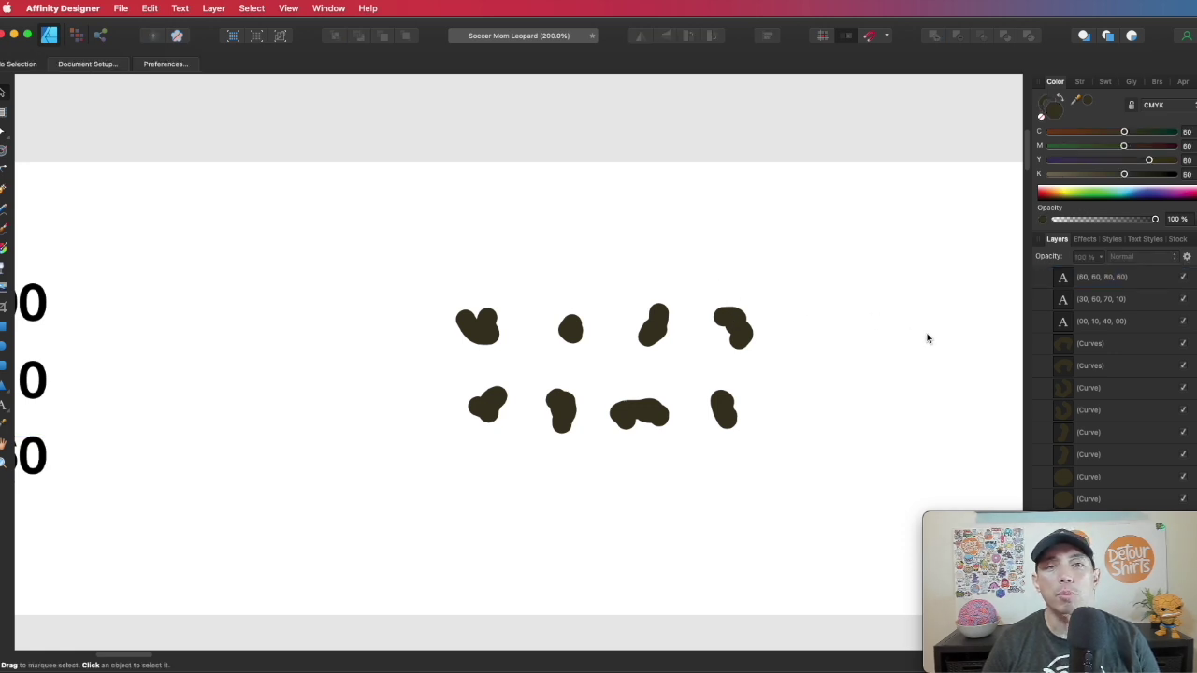
{"action": "left_click_drag", "start_coordinate": [941, 320], "coordinate": [652, 308]}
{"action": "left_click_drag", "start_coordinate": [870, 300], "coordinate": [453, 313]}
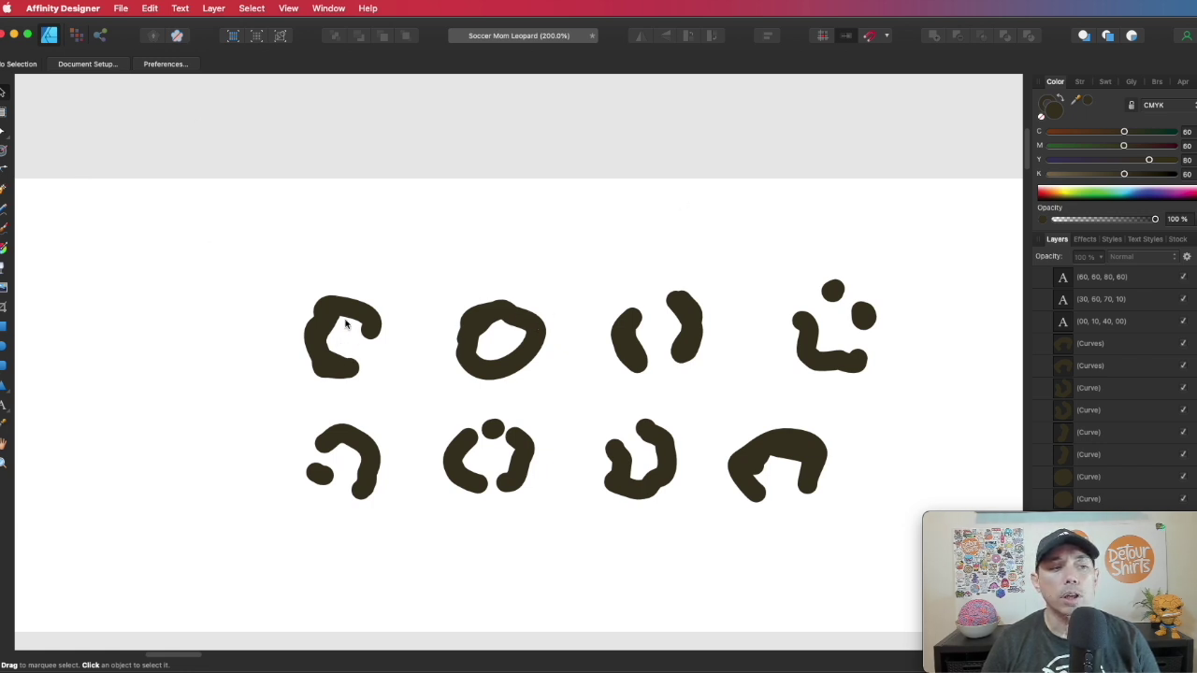
- Draw three open rosettes from curved Pencil strokes at the right end of the rosette rows
{"action": "left_click", "coordinate": [3, 211]}
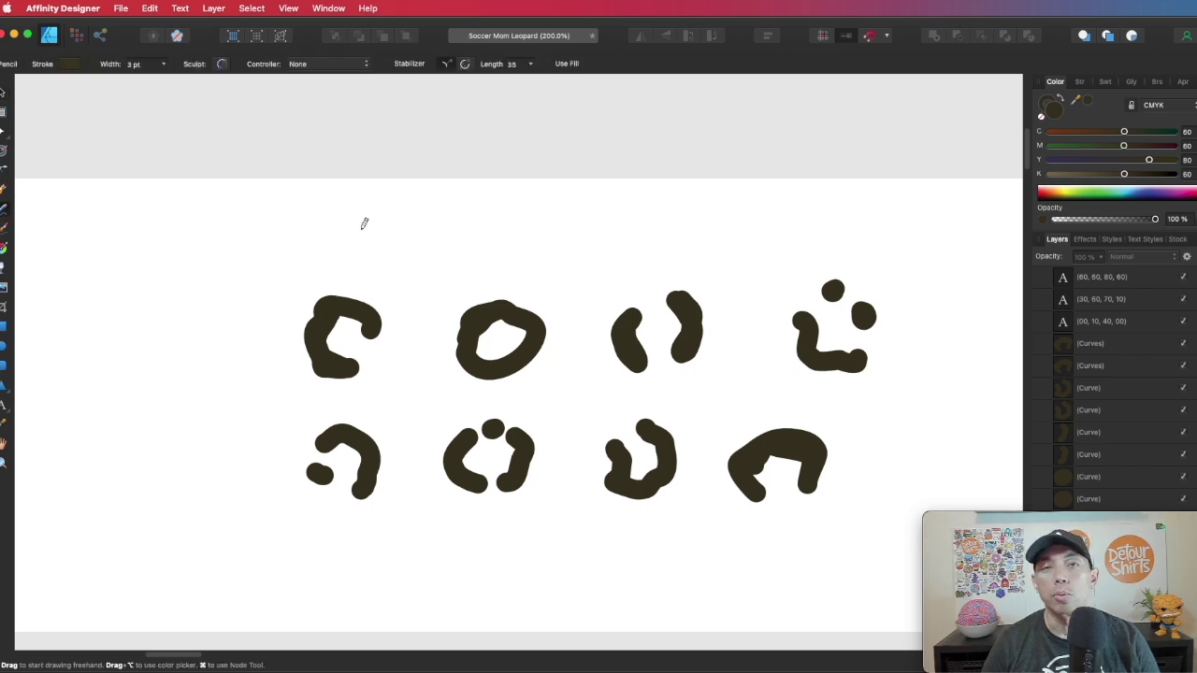
{"action": "left_click_drag", "start_coordinate": [920, 302], "coordinate": [814, 299]}
{"action": "mouse_move", "coordinate": [880, 271]}
{"action": "left_mouse_down"}
{"action": "mouse_move", "coordinate": [895, 286]}
{"action": "mouse_move", "coordinate": [893, 331]}
{"action": "left_mouse_up"}
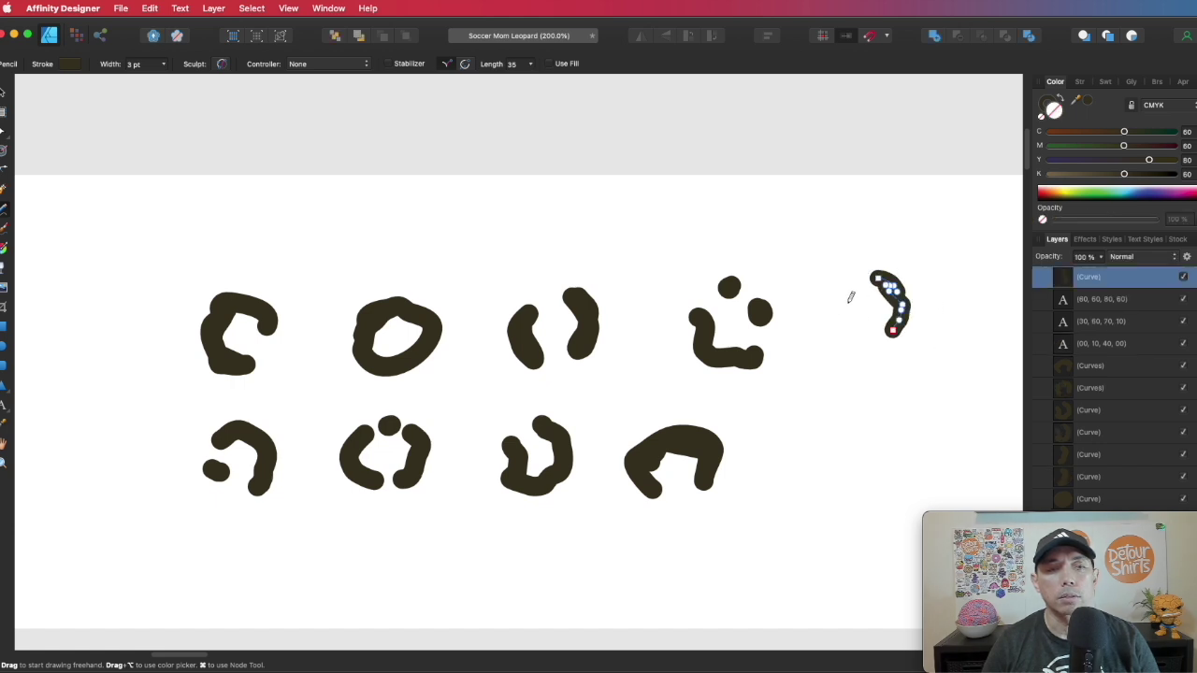
{"action": "left_click_drag", "start_coordinate": [851, 297], "coordinate": [855, 330]}
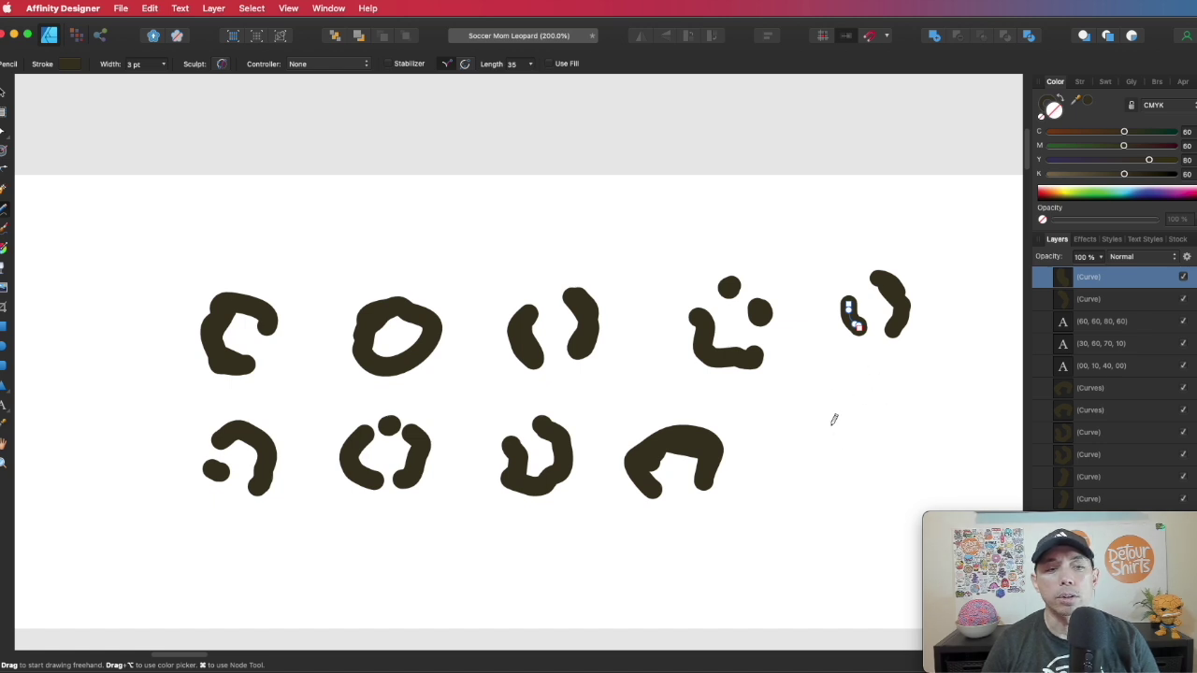
{"action": "mouse_move", "coordinate": [834, 420]}
{"action": "left_mouse_down"}
{"action": "mouse_move", "coordinate": [804, 447]}
{"action": "mouse_move", "coordinate": [815, 480]}
{"action": "mouse_move", "coordinate": [843, 480]}
{"action": "mouse_move", "coordinate": [855, 447]}
{"action": "mouse_move", "coordinate": [822, 447]}
{"action": "left_mouse_up"}
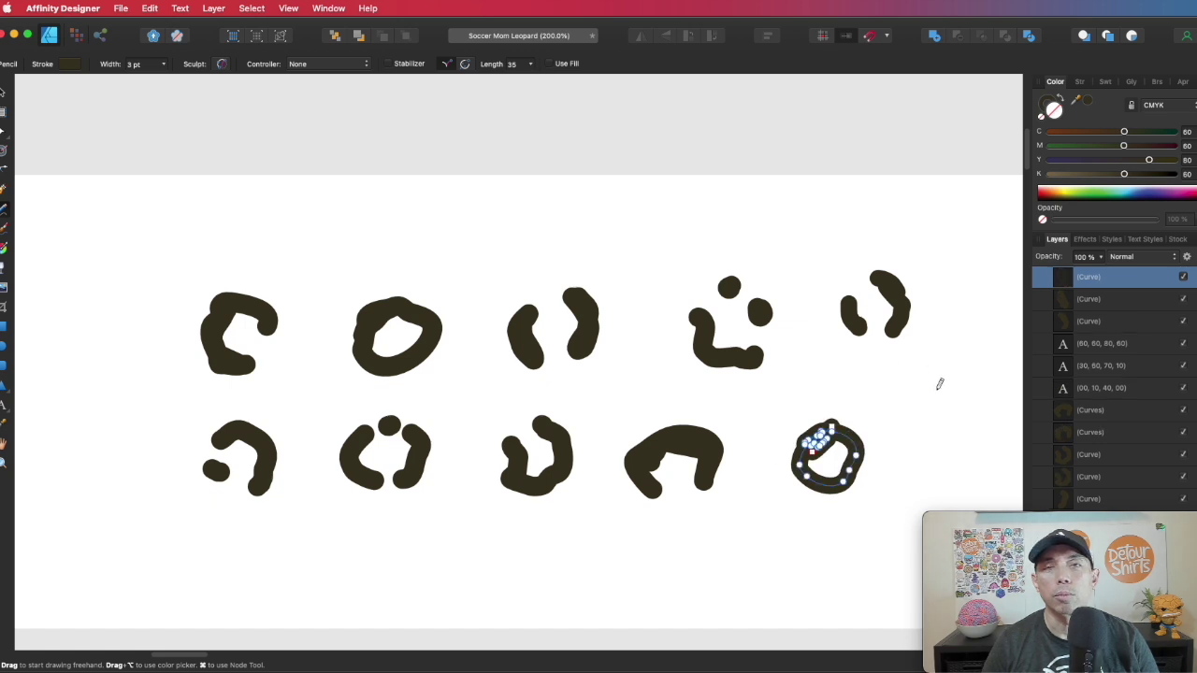
{"action": "mouse_move", "coordinate": [925, 375]}
{"action": "left_mouse_down"}
{"action": "mouse_move", "coordinate": [914, 395]}
{"action": "mouse_move", "coordinate": [926, 421]}
{"action": "left_mouse_up"}
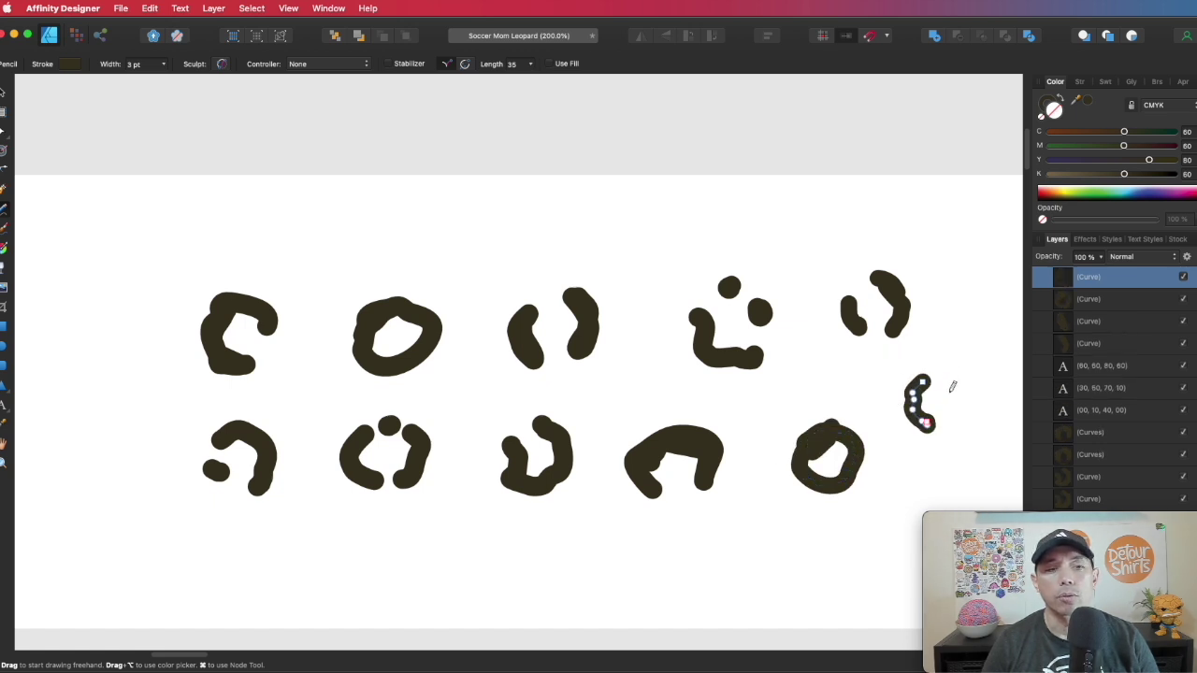
{"action": "left_click_drag", "start_coordinate": [947, 365], "coordinate": [963, 425]}
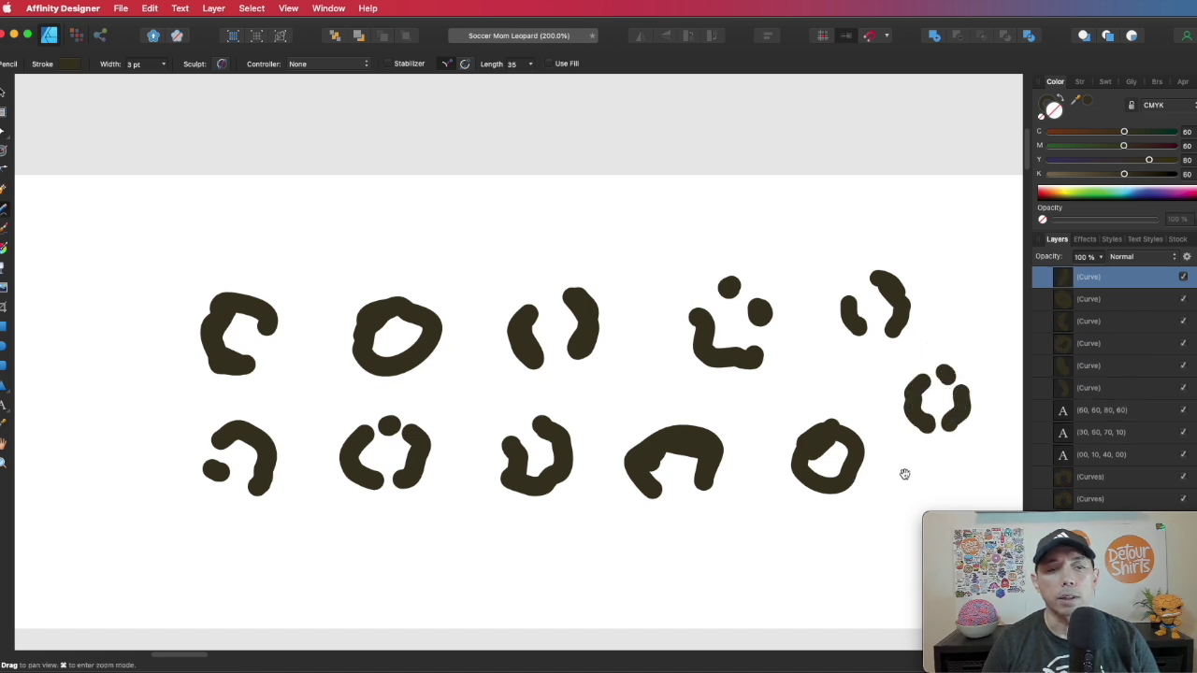
{"action": "left_click_drag", "start_coordinate": [904, 473], "coordinate": [879, 433]}
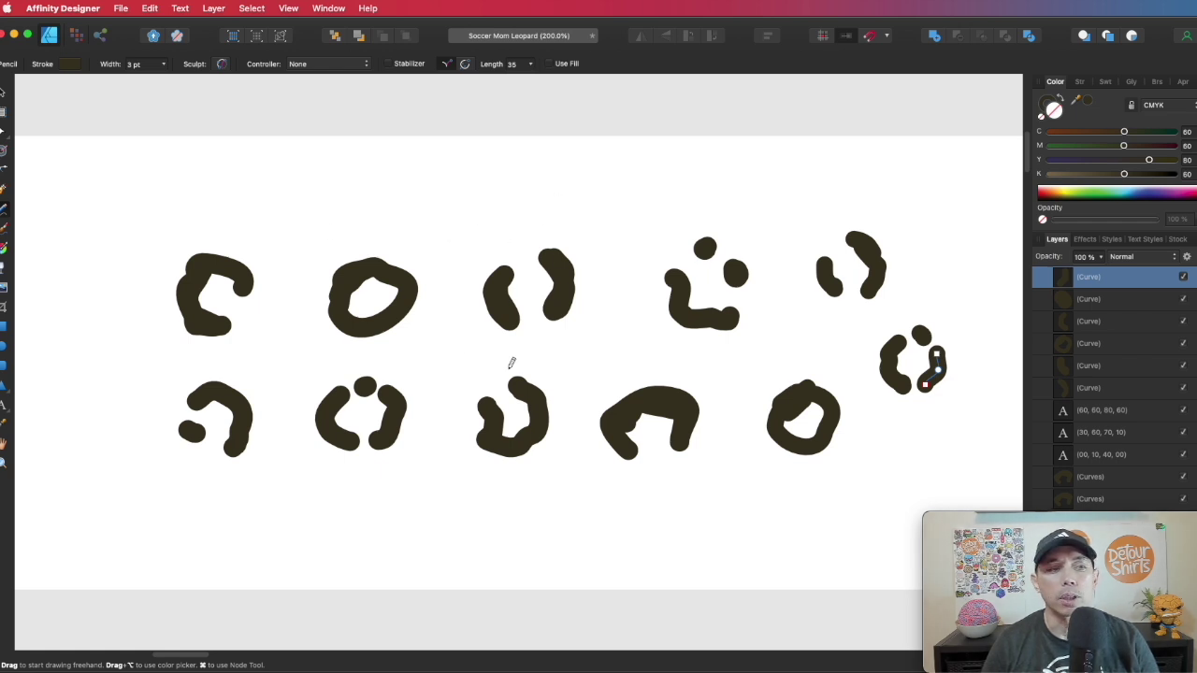
- Select the three right-hand rosettes and expand their strokes into filled shapes
{"action": "left_click", "coordinate": [4, 91]}
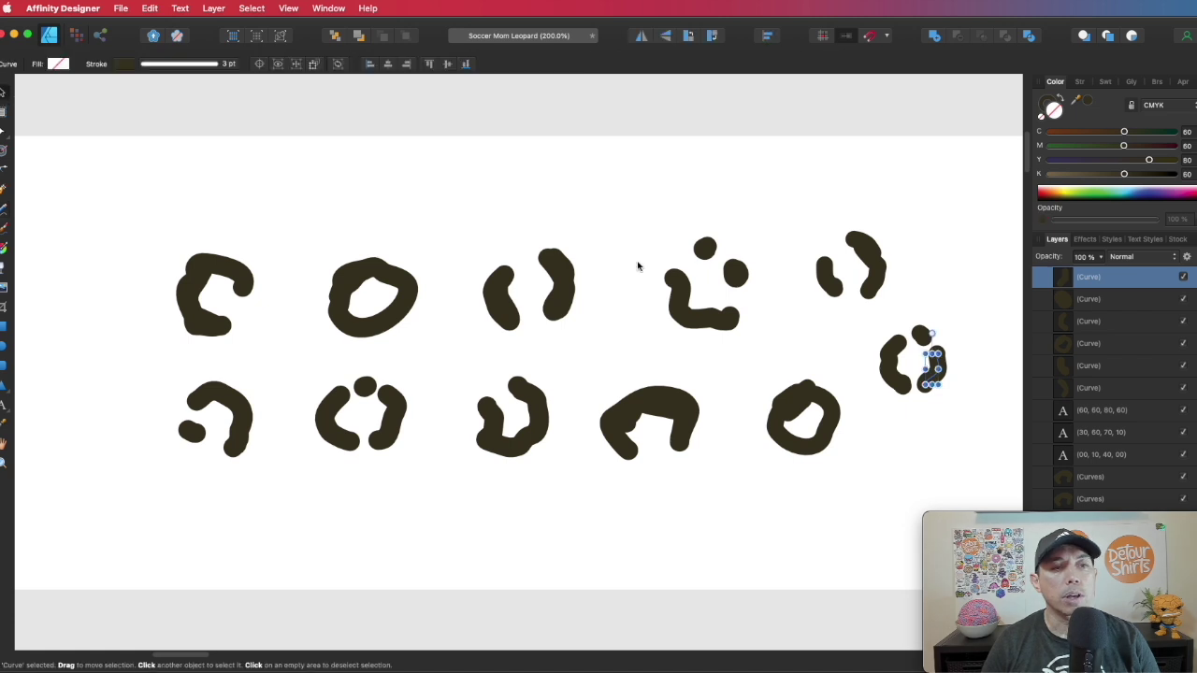
{"action": "left_click", "coordinate": [767, 222]}
{"action": "mouse_move", "coordinate": [755, 205]}
{"action": "left_mouse_down"}
{"action": "mouse_move", "coordinate": [817, 387]}
{"action": "mouse_move", "coordinate": [982, 471]}
{"action": "mouse_move", "coordinate": [983, 484]}
{"action": "left_mouse_up"}
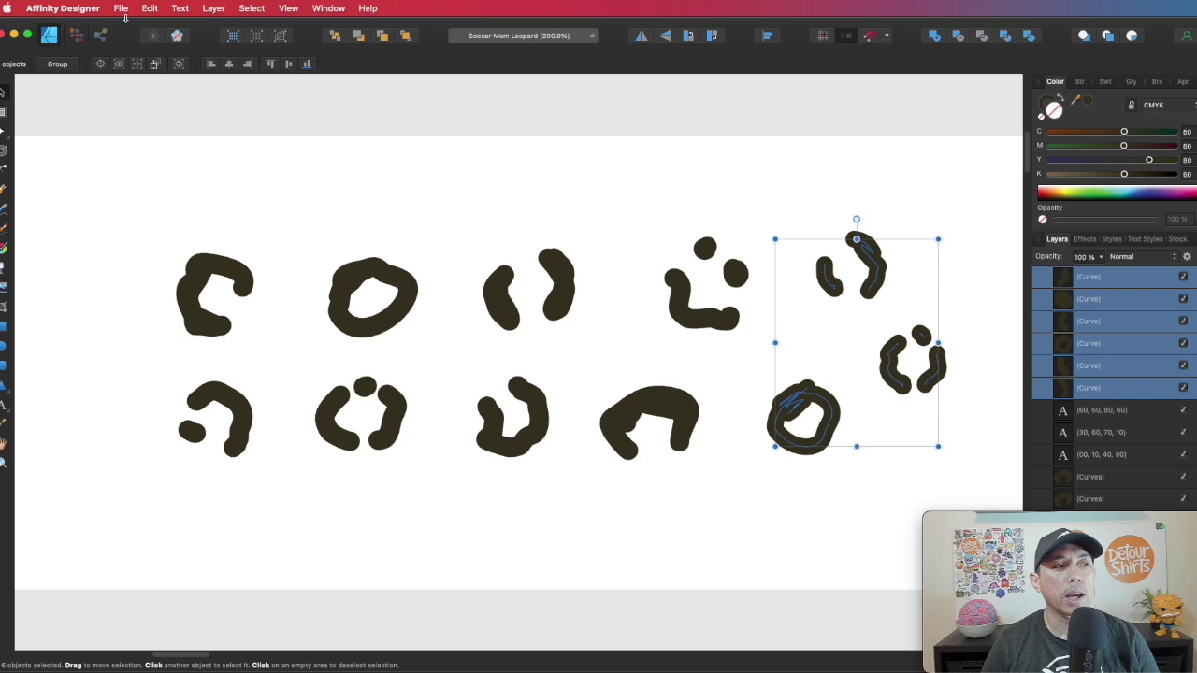
{"action": "left_click", "coordinate": [213, 9]}
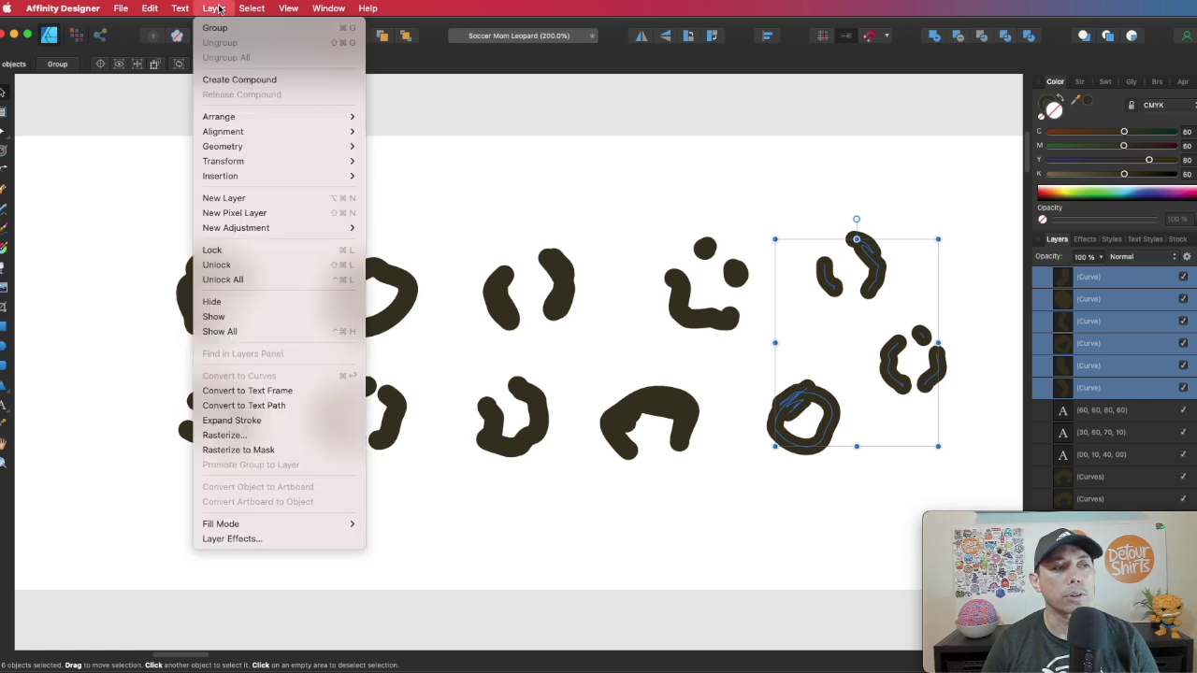
{"action": "left_click", "coordinate": [231, 421]}
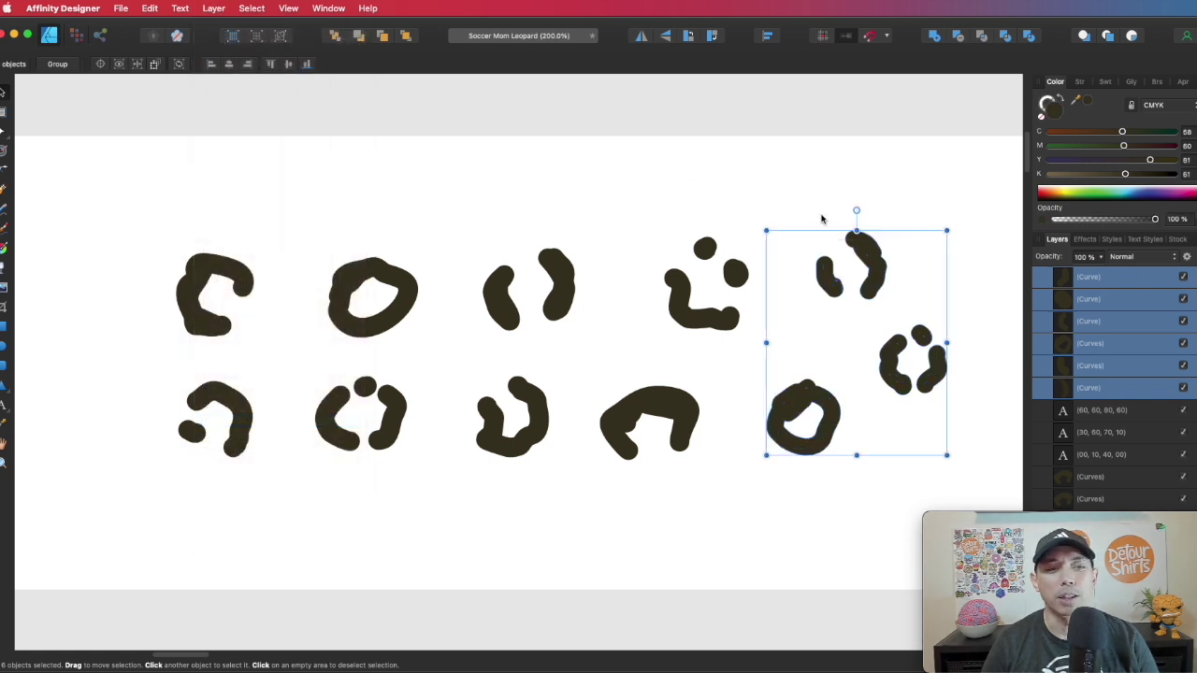
- Check the expanded curves, then pan over to the brown-filled rosettes
{"action": "left_click", "coordinate": [823, 213]}
{"action": "left_click", "coordinate": [852, 260]}
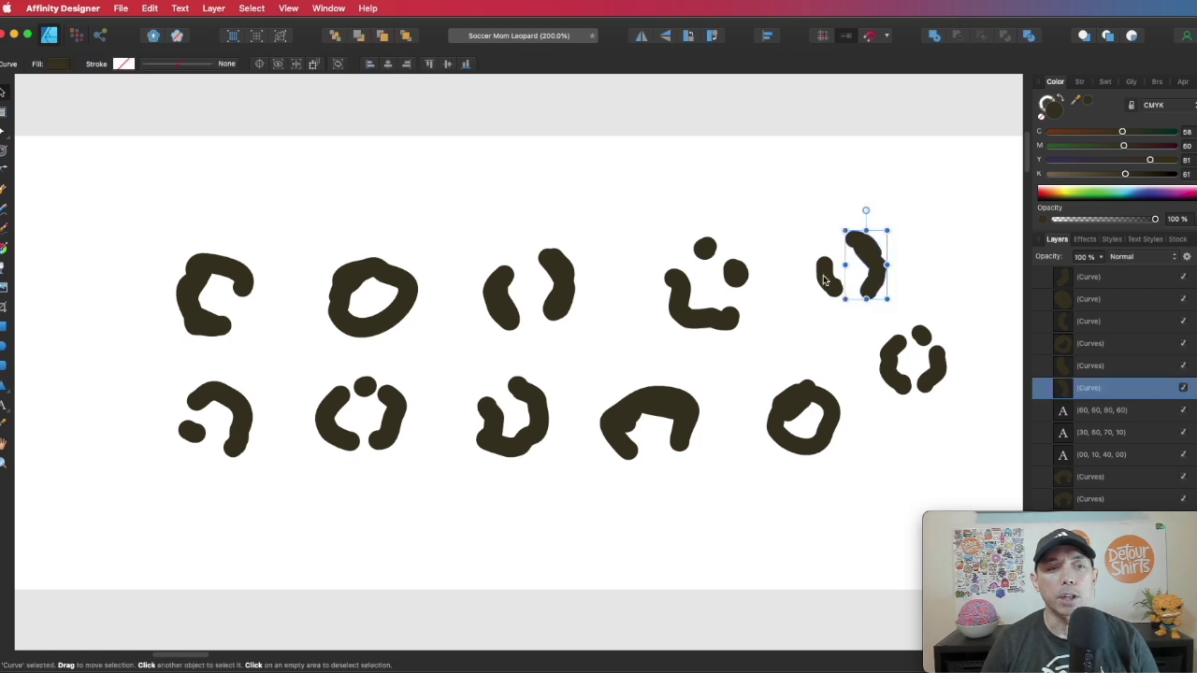
{"action": "left_click", "coordinate": [801, 230]}
{"action": "left_click_drag", "start_coordinate": [766, 198], "coordinate": [983, 474]}
{"action": "left_click", "coordinate": [907, 203]}
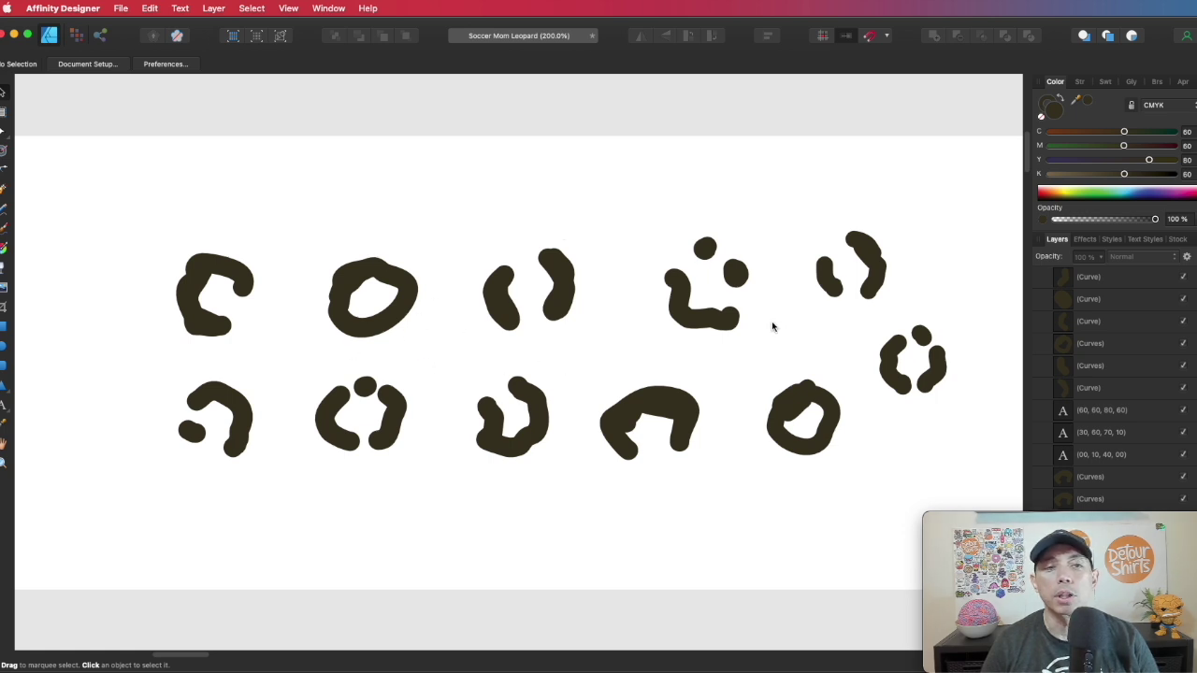
{"action": "key", "text": "h"}
{"action": "left_click_drag", "start_coordinate": [967, 275], "coordinate": [545, 272]}
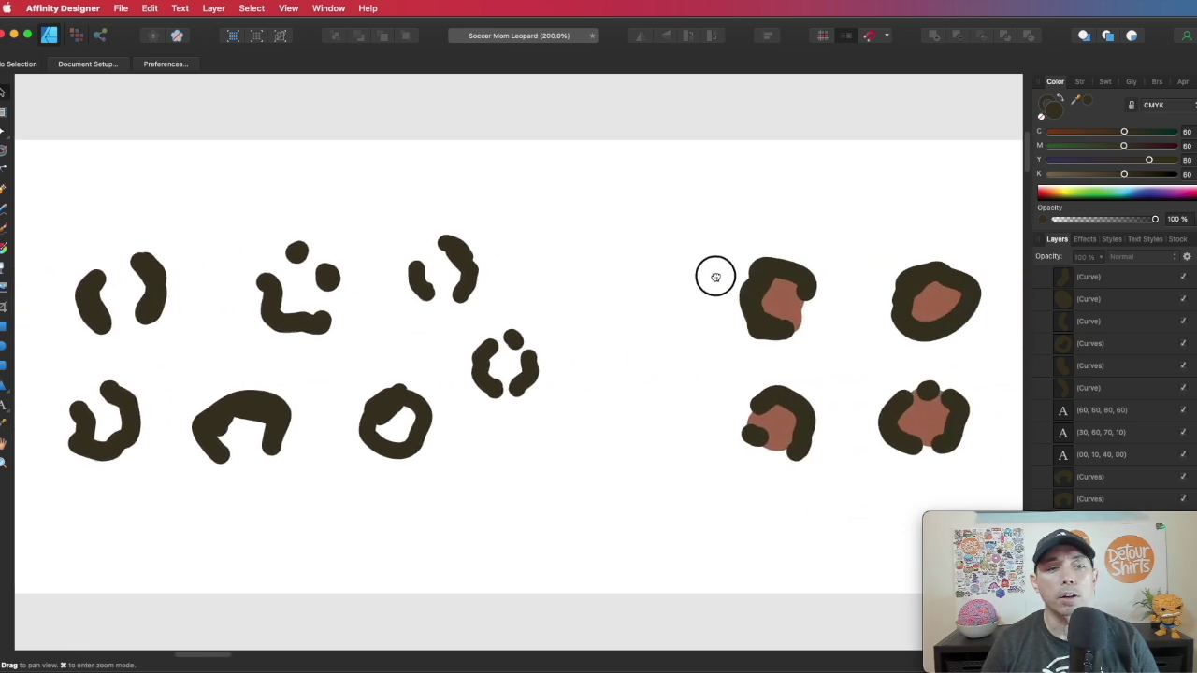
{"action": "left_click_drag", "start_coordinate": [715, 277], "coordinate": [554, 275]}
{"action": "left_click_drag", "start_coordinate": [794, 275], "coordinate": [570, 275]}
{"action": "key", "text": "v"}
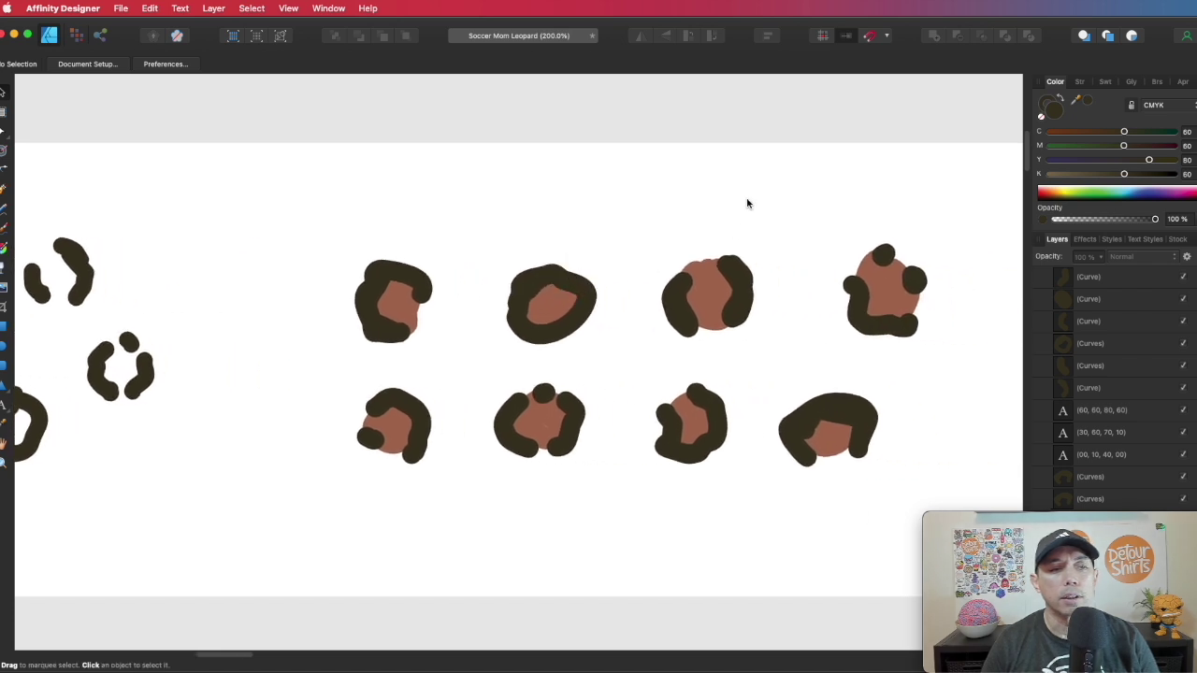
- Draw a two-stroke rosette right of the top row and expand its strokes
{"action": "left_click_drag", "start_coordinate": [793, 253], "coordinate": [604, 270]}
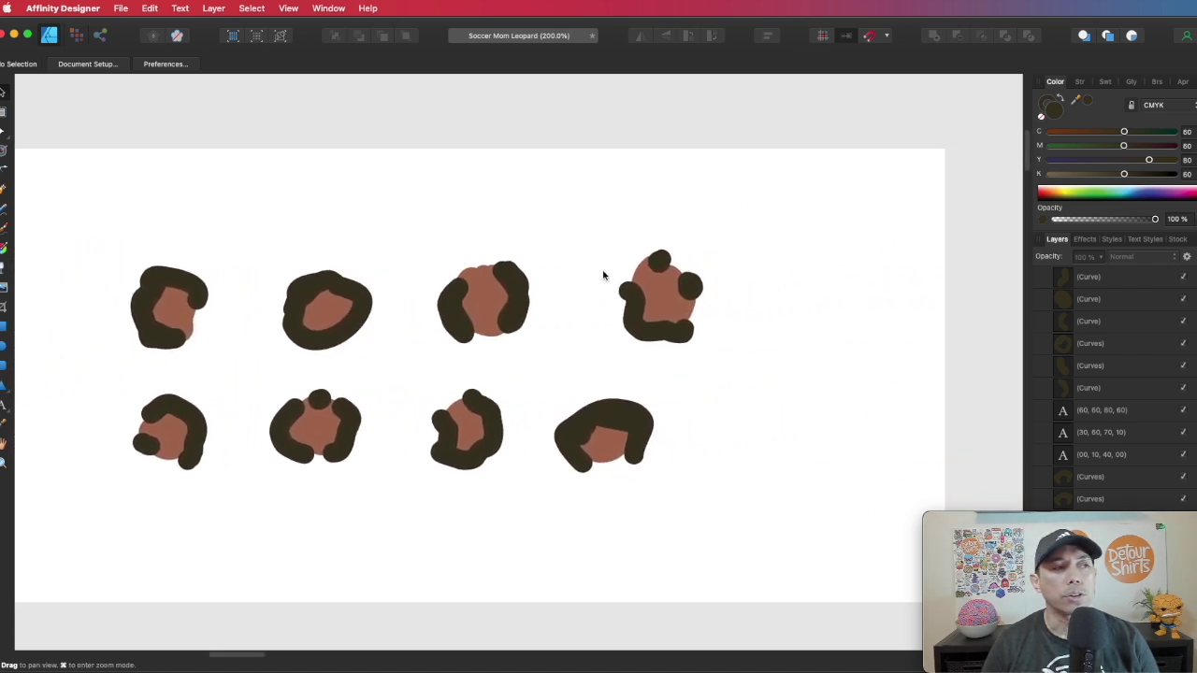
{"action": "left_click", "coordinate": [4, 211]}
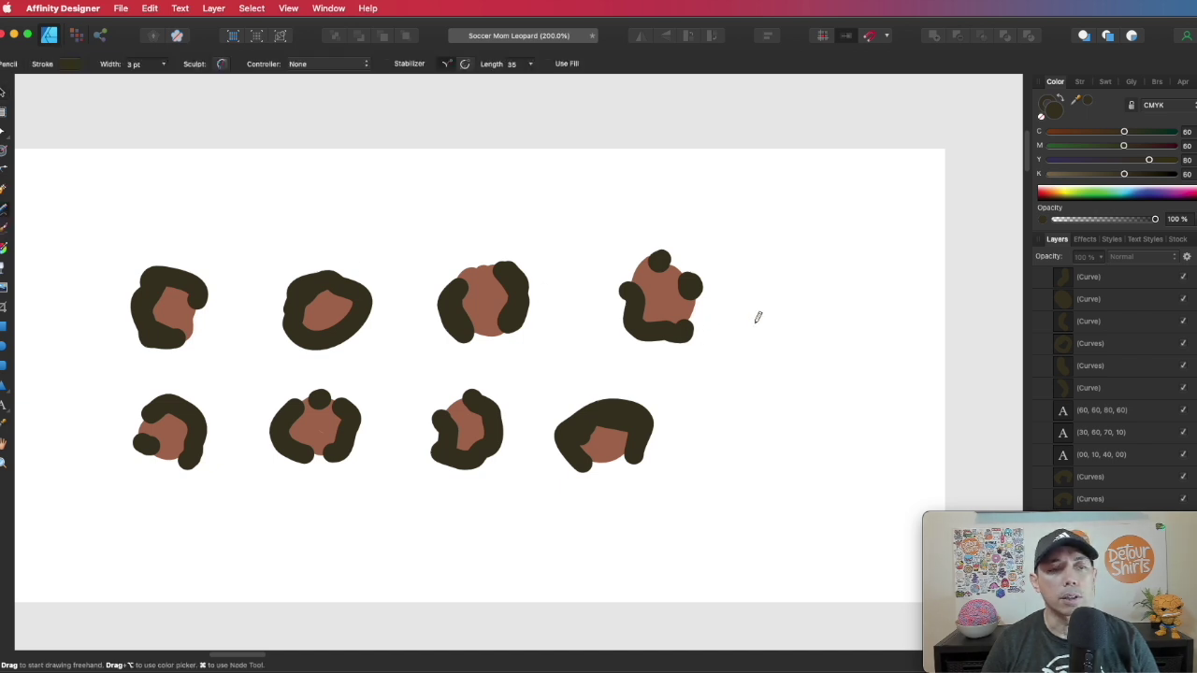
{"action": "mouse_move", "coordinate": [834, 266]}
{"action": "left_mouse_down"}
{"action": "mouse_move", "coordinate": [844, 301]}
{"action": "mouse_move", "coordinate": [842, 281]}
{"action": "mouse_move", "coordinate": [817, 266]}
{"action": "mouse_move", "coordinate": [837, 291]}
{"action": "mouse_move", "coordinate": [796, 295]}
{"action": "mouse_move", "coordinate": [821, 314]}
{"action": "left_mouse_up"}
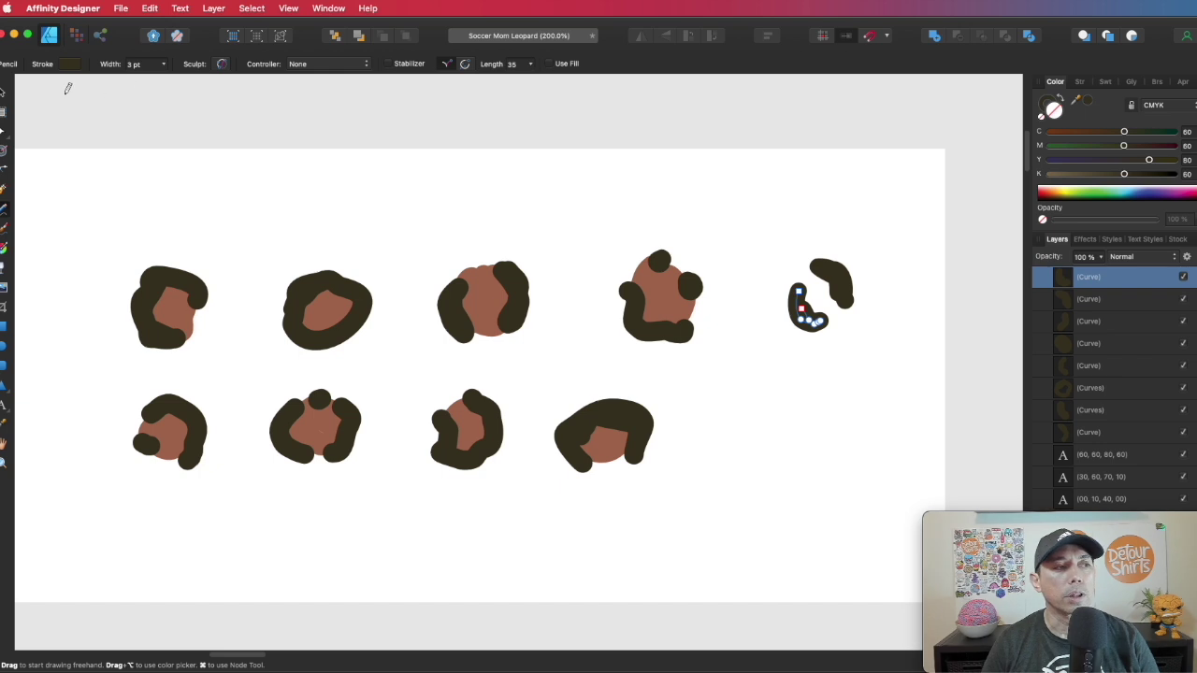
{"action": "left_click", "coordinate": [5, 96]}
{"action": "left_click", "coordinate": [831, 279], "text": "shift"}
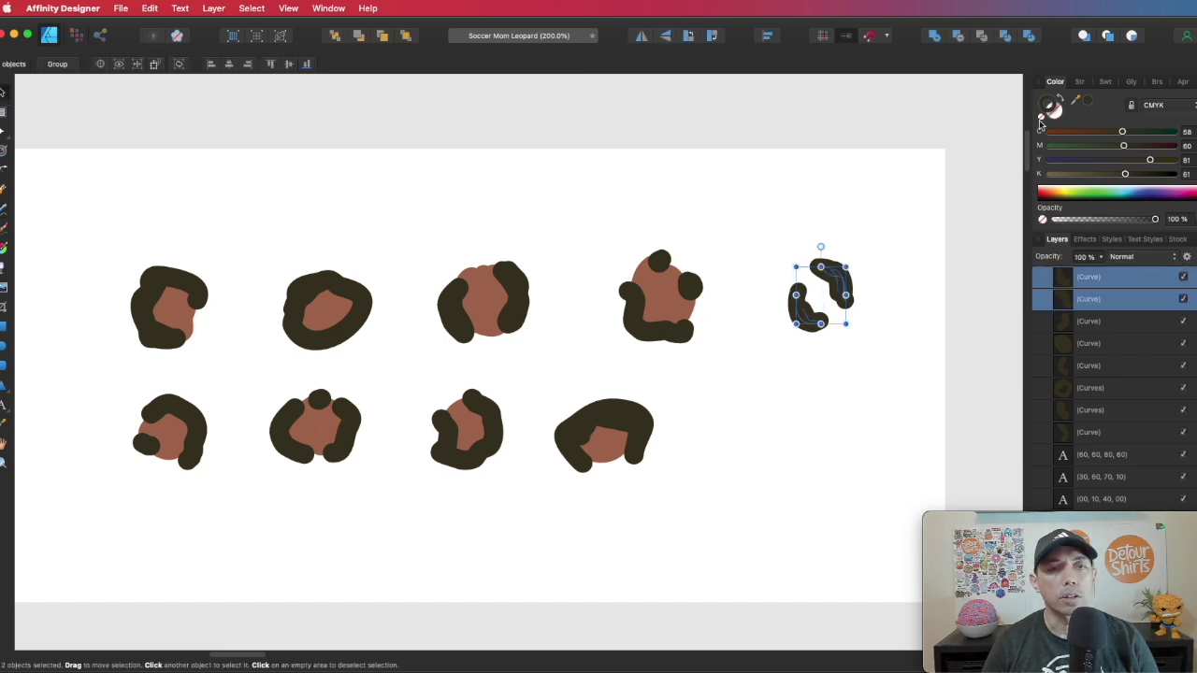
{"action": "left_click", "coordinate": [209, 8]}
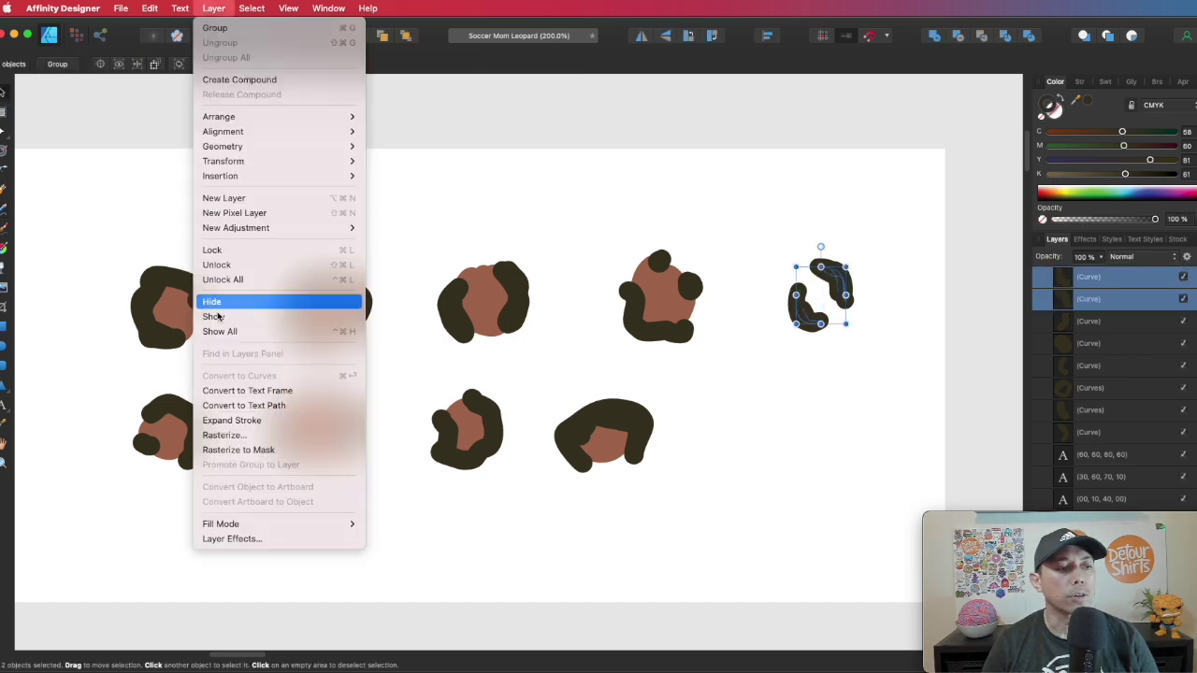
{"action": "left_click", "coordinate": [213, 421]}
- Sample the brown from an existing spot and scribble a light brown fill inside the new rosette
{"action": "left_click", "coordinate": [2, 204]}
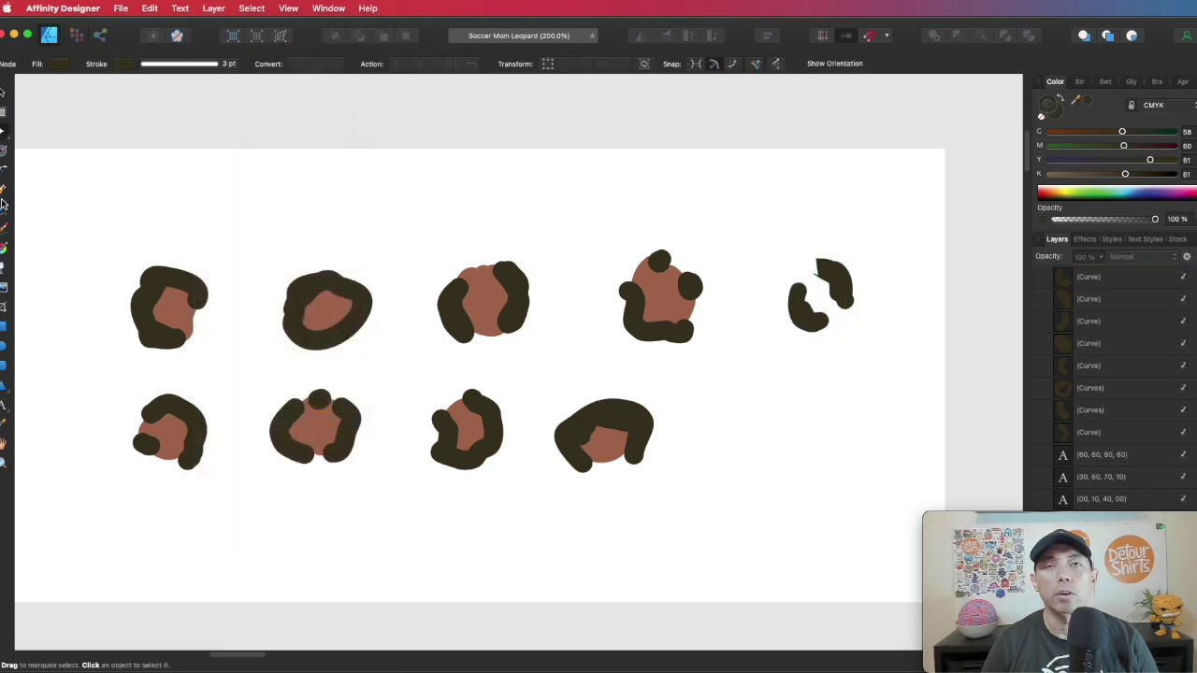
{"action": "left_click", "coordinate": [3, 223]}
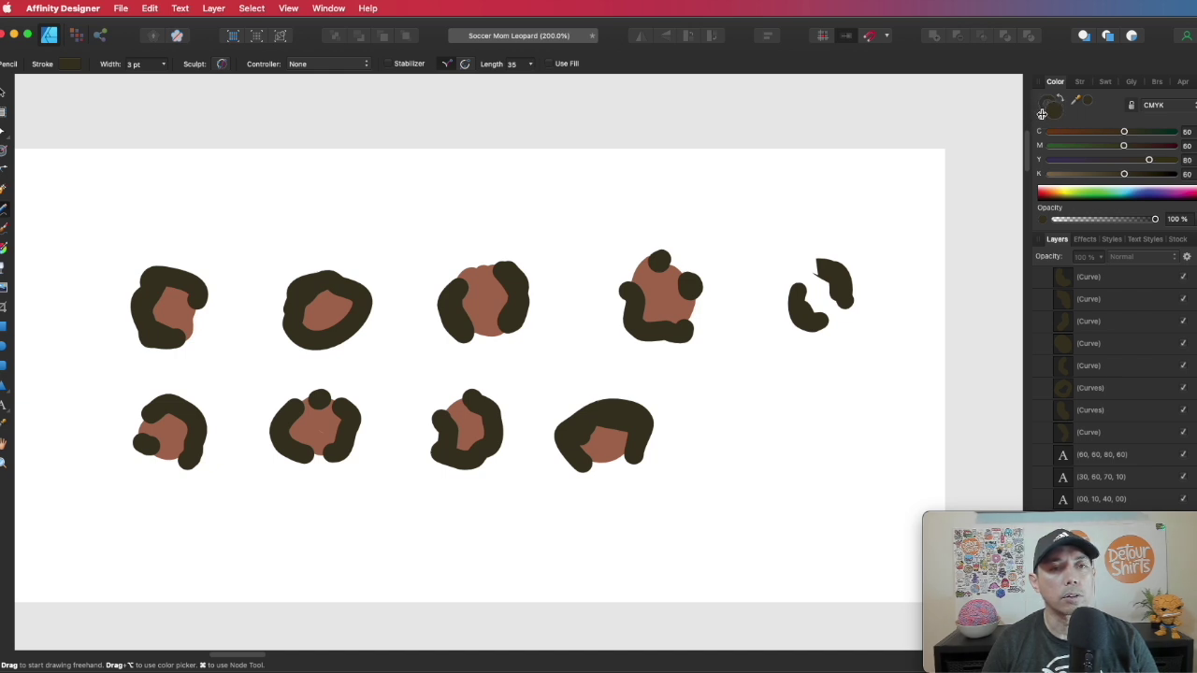
{"action": "left_click_drag", "start_coordinate": [1082, 98], "coordinate": [479, 297]}
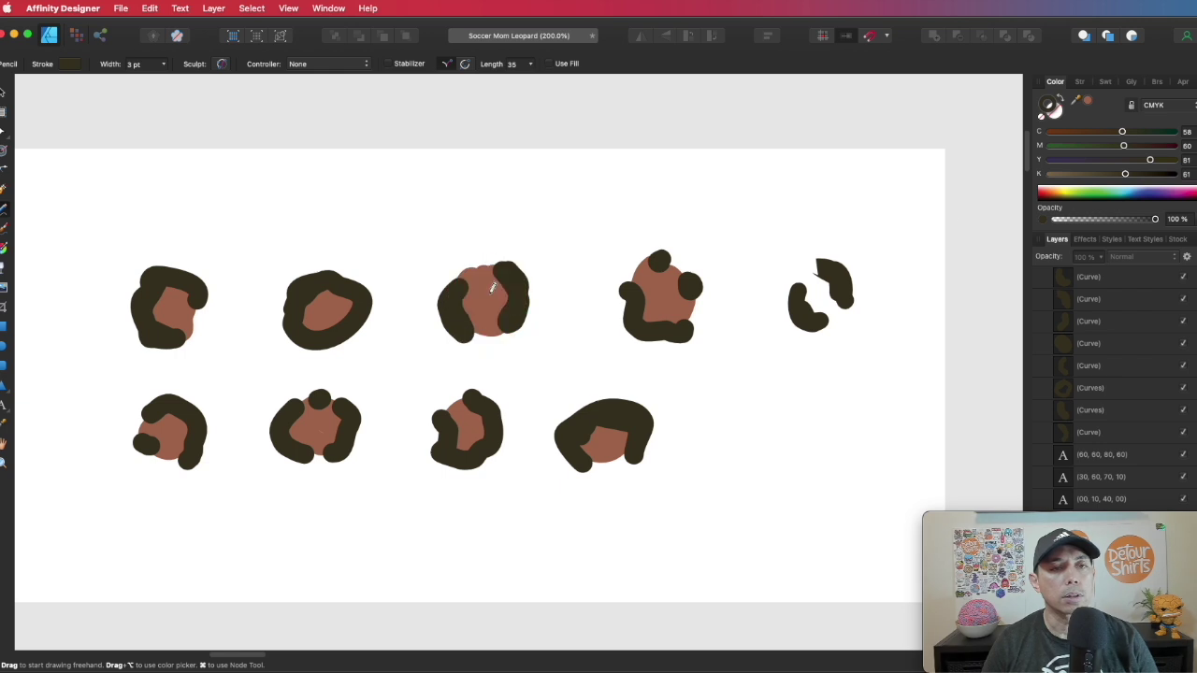
{"action": "mouse_move", "coordinate": [817, 269]}
{"action": "left_mouse_down"}
{"action": "mouse_move", "coordinate": [810, 302]}
{"action": "mouse_move", "coordinate": [823, 285]}
{"action": "mouse_move", "coordinate": [832, 309]}
{"action": "left_mouse_up"}
{"action": "left_click", "coordinate": [1088, 99]}
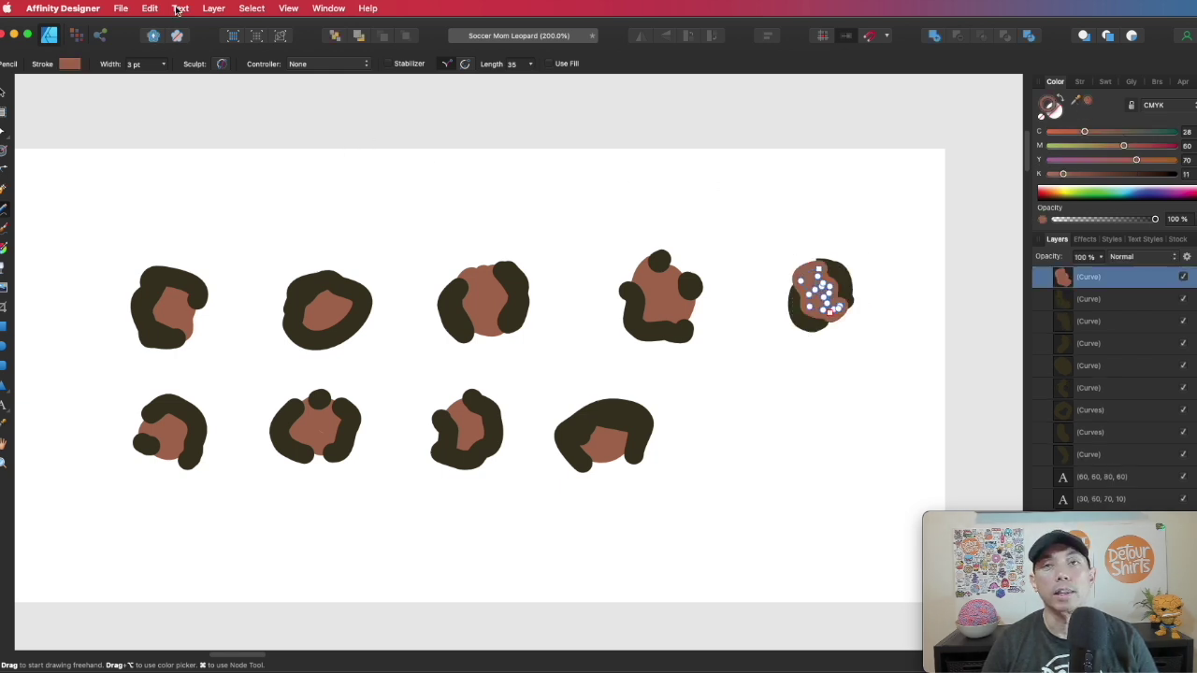
- Expand the brown scribble into a shape and move it to the back
{"action": "left_click", "coordinate": [214, 9]}
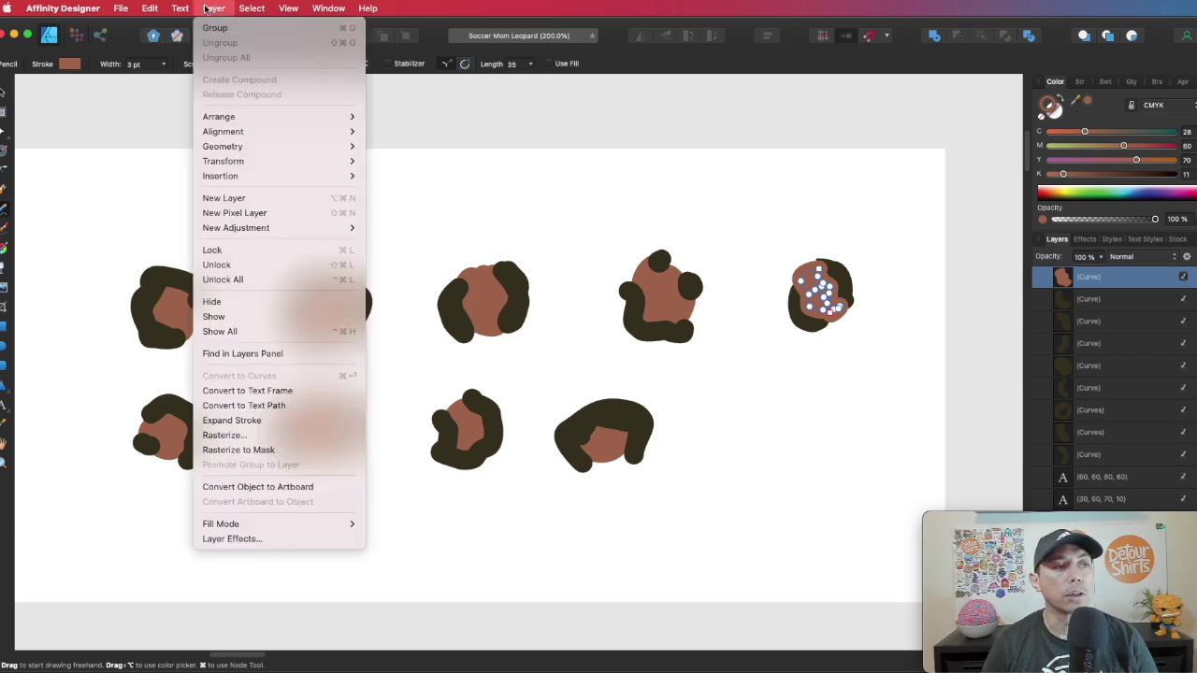
{"action": "left_click", "coordinate": [219, 421]}
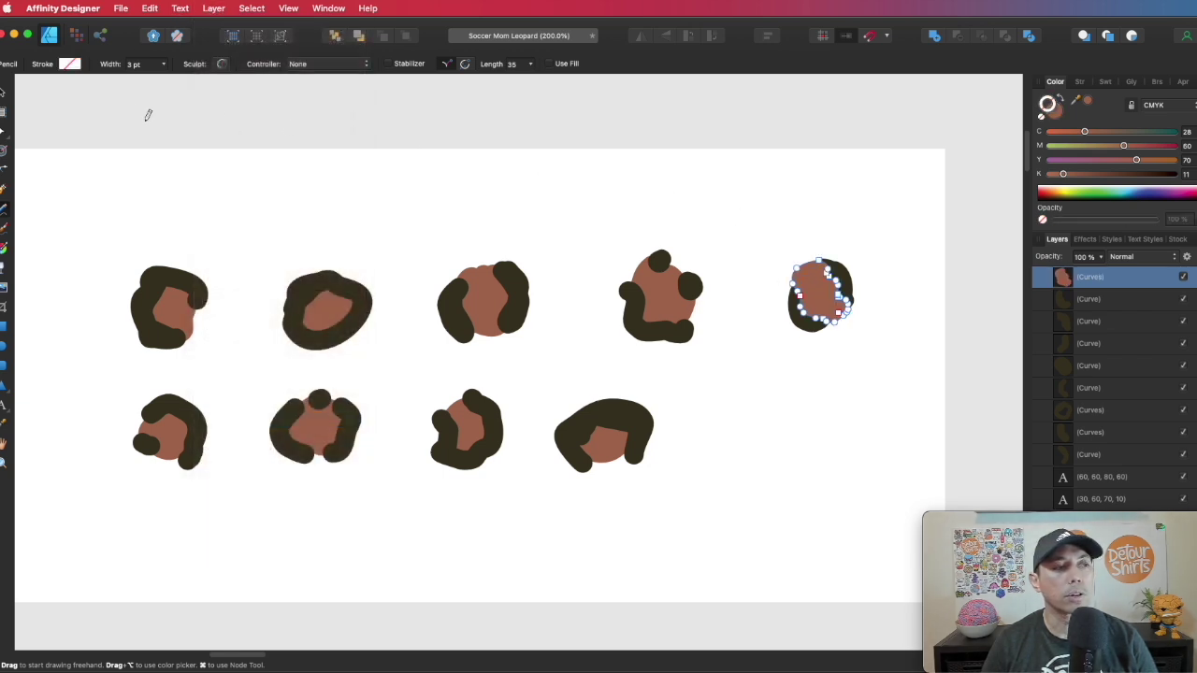
{"action": "left_click", "coordinate": [3, 93]}
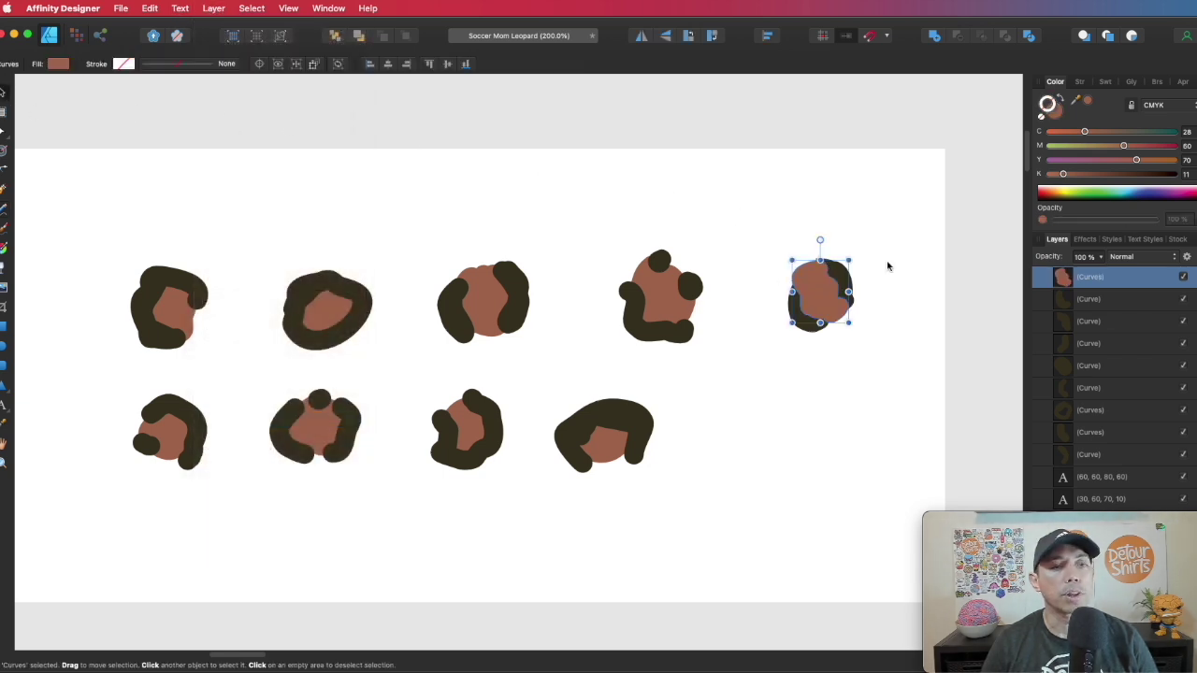
{"action": "left_click", "coordinate": [335, 40]}
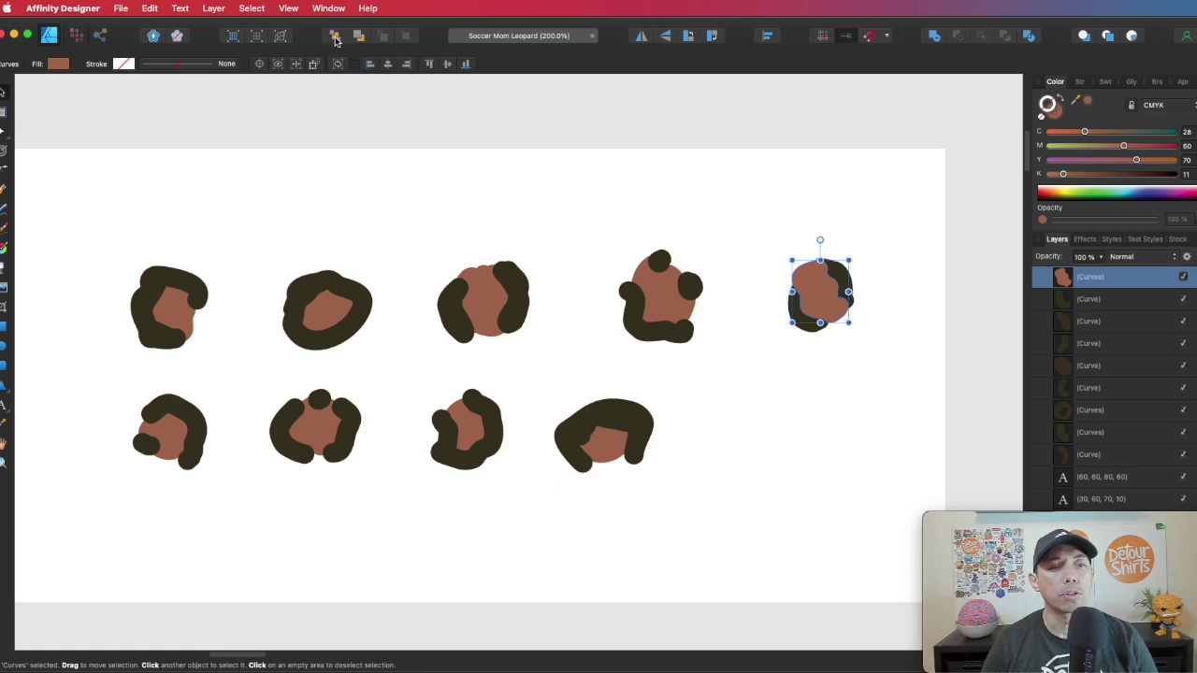
{"action": "left_click", "coordinate": [797, 251]}
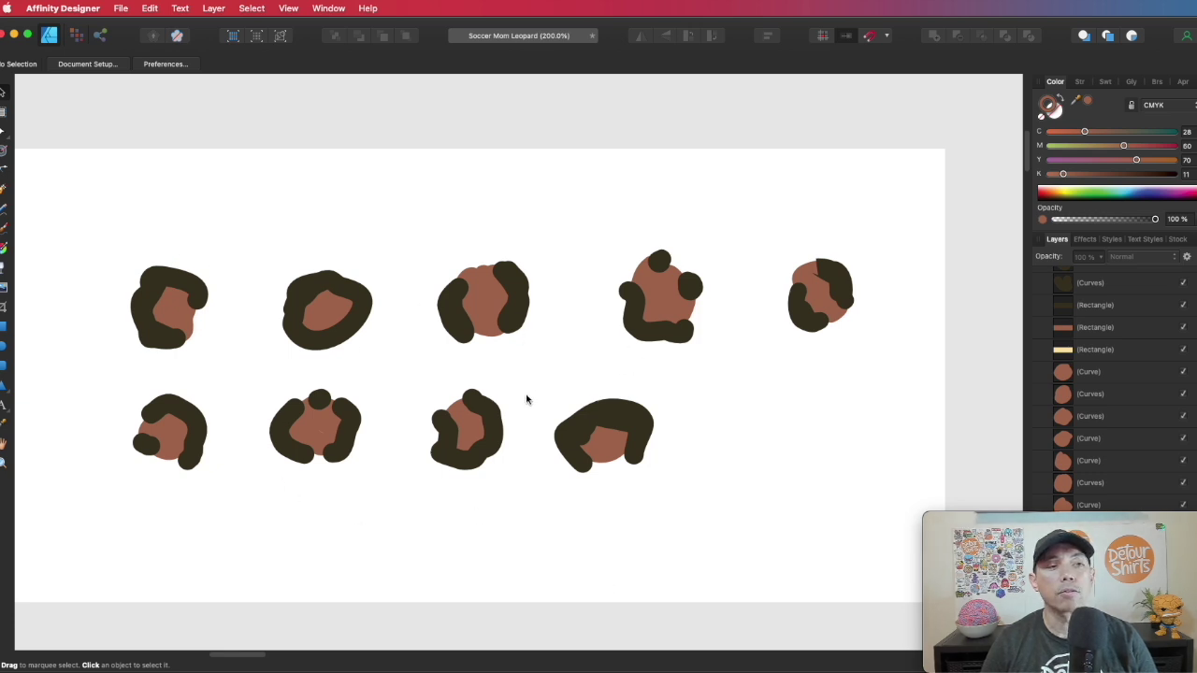
- Inspect one finished rosette's four parts, then pan right to the yellow Artboard2
{"action": "scroll", "coordinate": [508, 347], "scroll_direction": "left", "scroll_amount": 10}
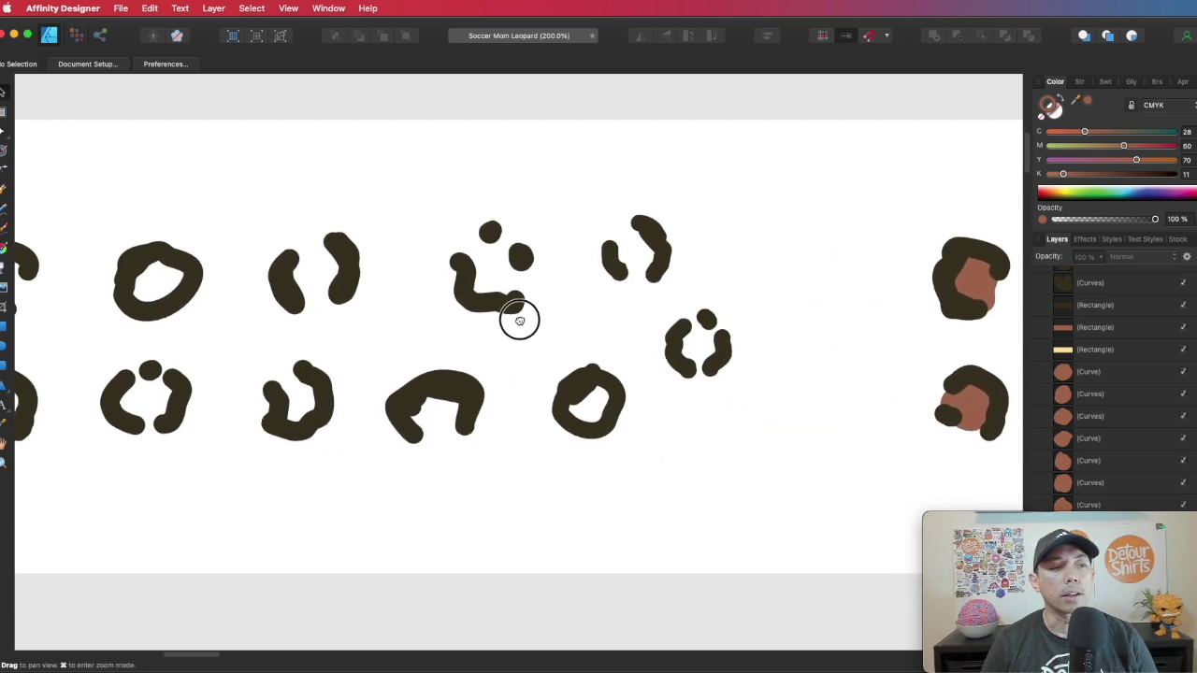
{"action": "scroll", "coordinate": [519, 321], "scroll_direction": "left", "scroll_amount": 10}
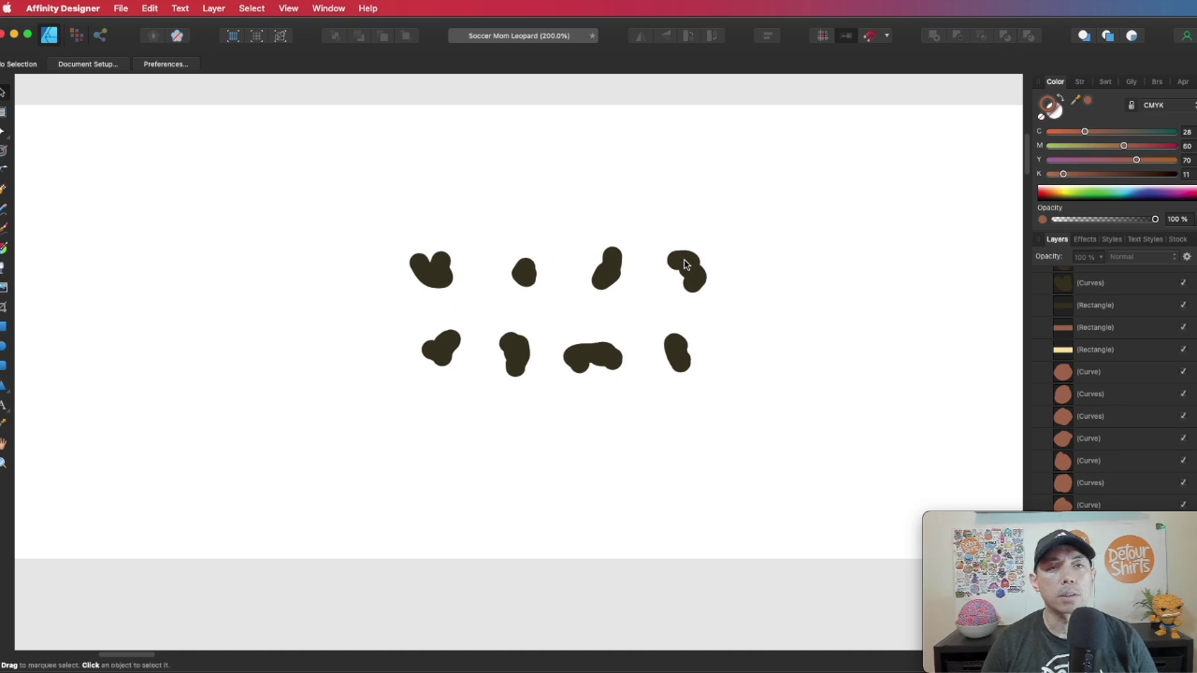
{"action": "scroll", "coordinate": [441, 243], "scroll_direction": "right", "scroll_amount": 15}
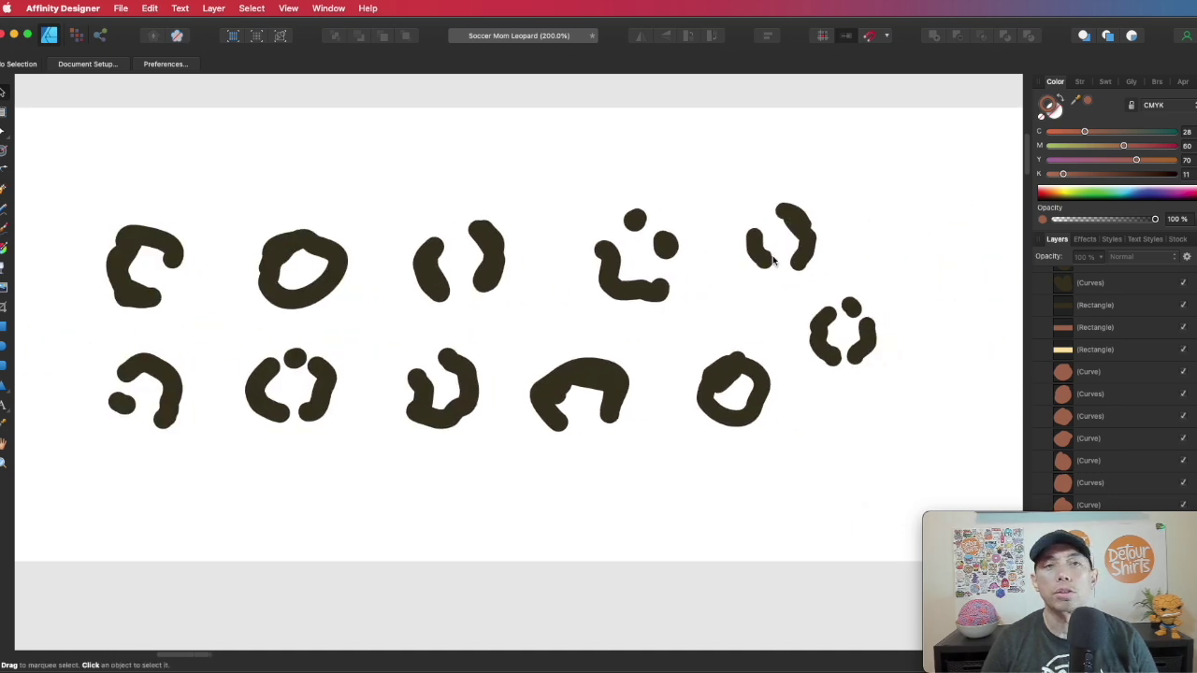
{"action": "scroll", "coordinate": [889, 252], "scroll_direction": "right", "scroll_amount": 20}
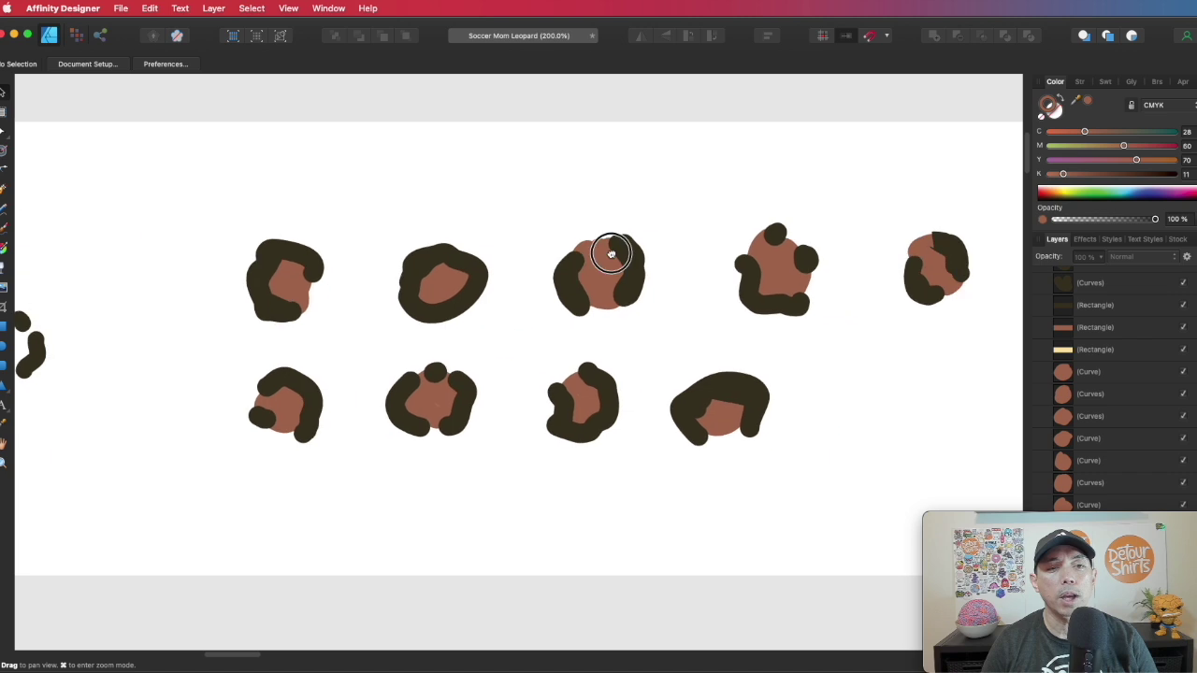
{"action": "scroll", "coordinate": [610, 254], "scroll_direction": "right", "scroll_amount": 5}
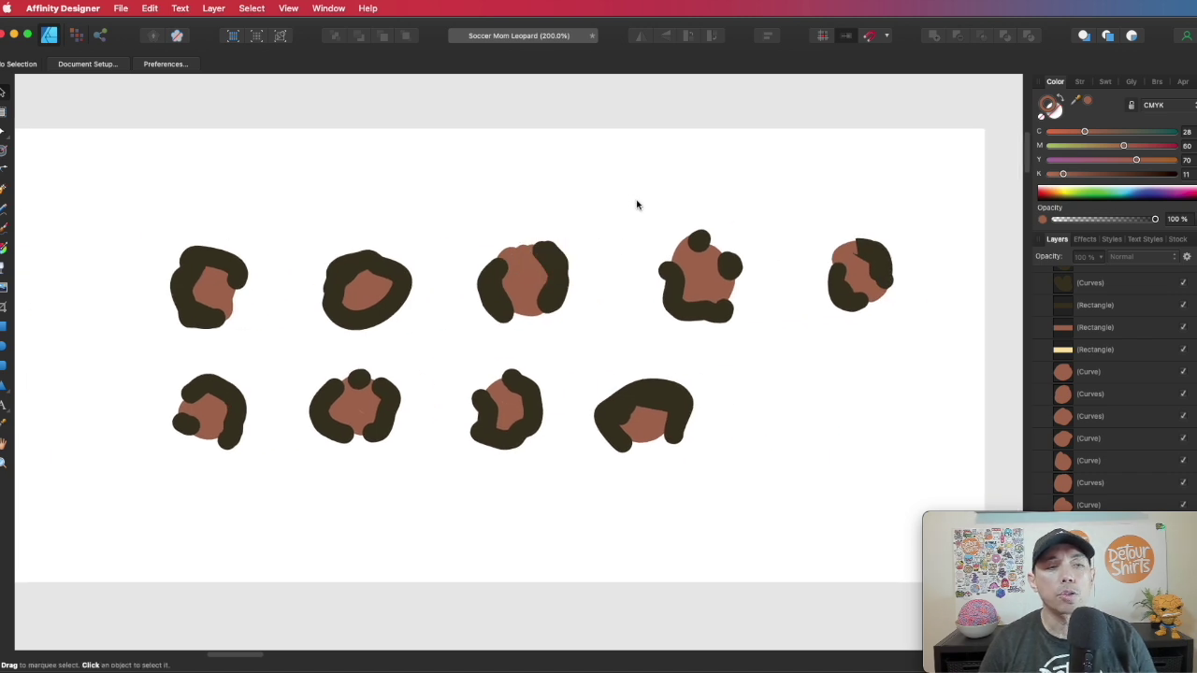
{"action": "left_click_drag", "start_coordinate": [636, 200], "coordinate": [781, 365]}
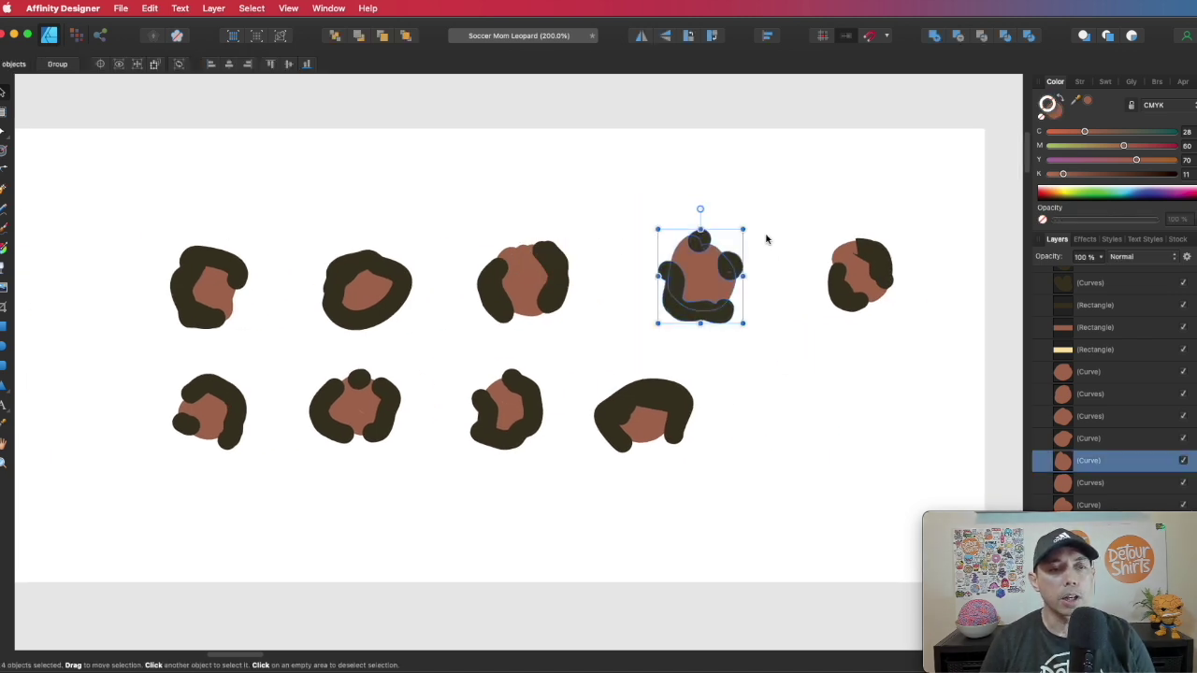
{"action": "left_click", "coordinate": [826, 182]}
{"action": "left_click_drag", "start_coordinate": [826, 182], "coordinate": [625, 194]}
{"action": "scroll", "coordinate": [625, 195], "scroll_direction": "right", "scroll_amount": 10}
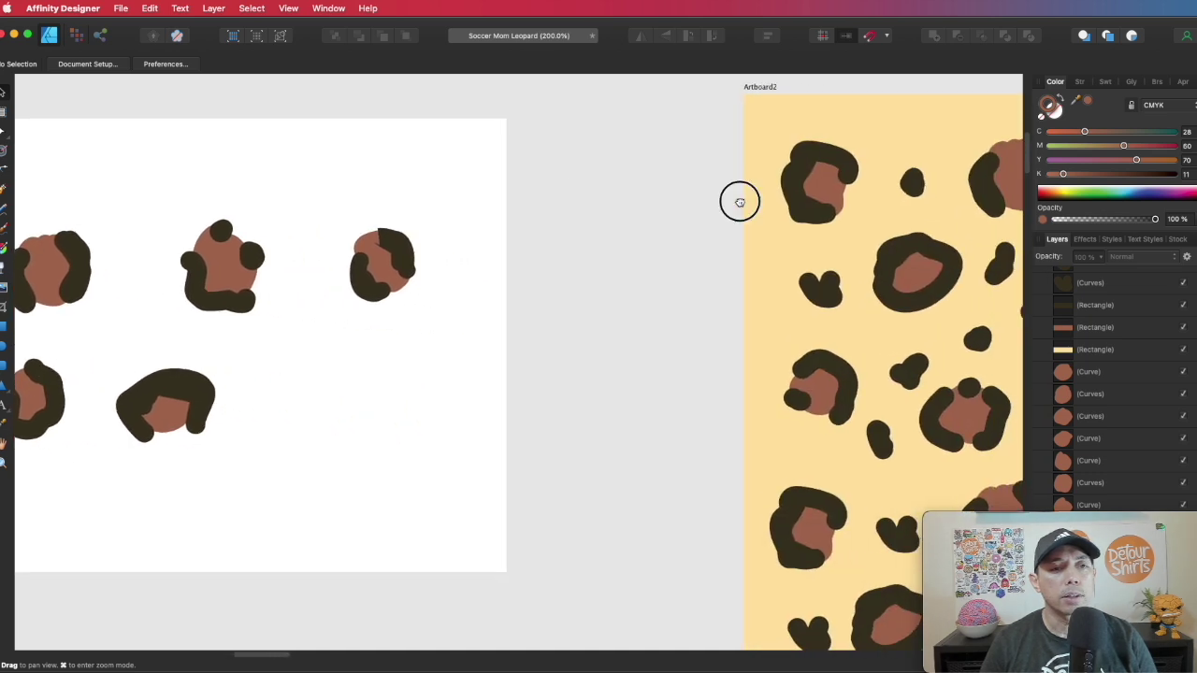
{"action": "scroll", "coordinate": [674, 217], "scroll_direction": "right", "scroll_amount": 3}
{"action": "scroll", "coordinate": [673, 217], "scroll_direction": "up", "scroll_amount": 1}
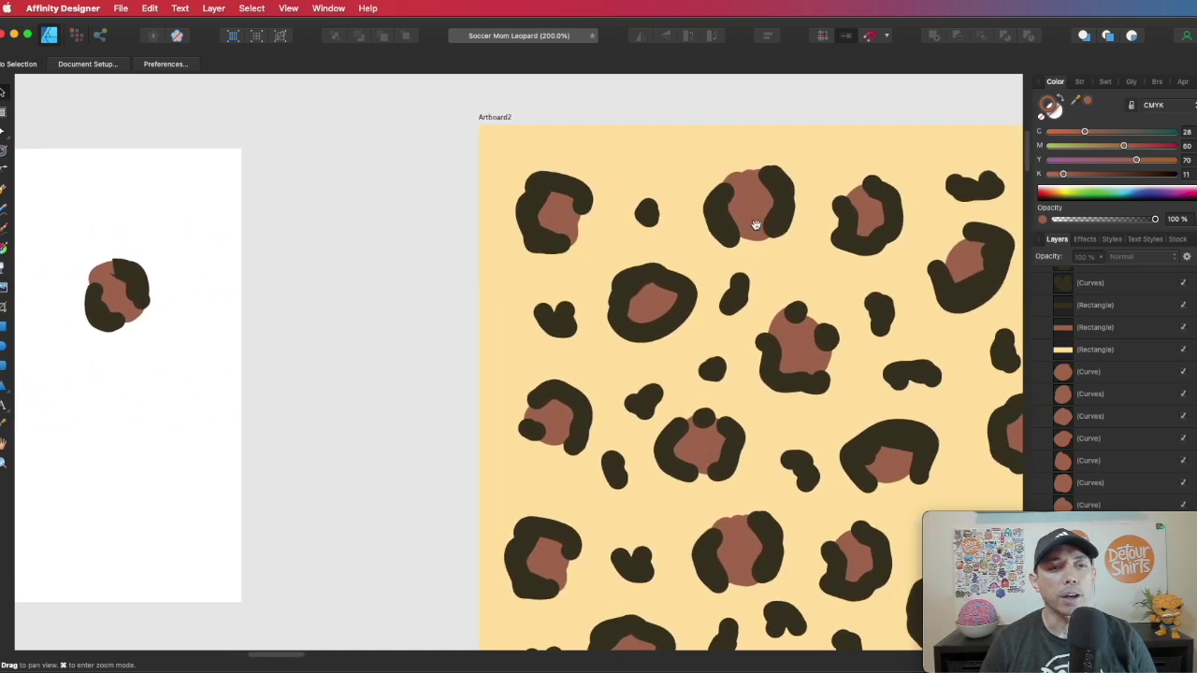
{"action": "left_click", "coordinate": [552, 171]}
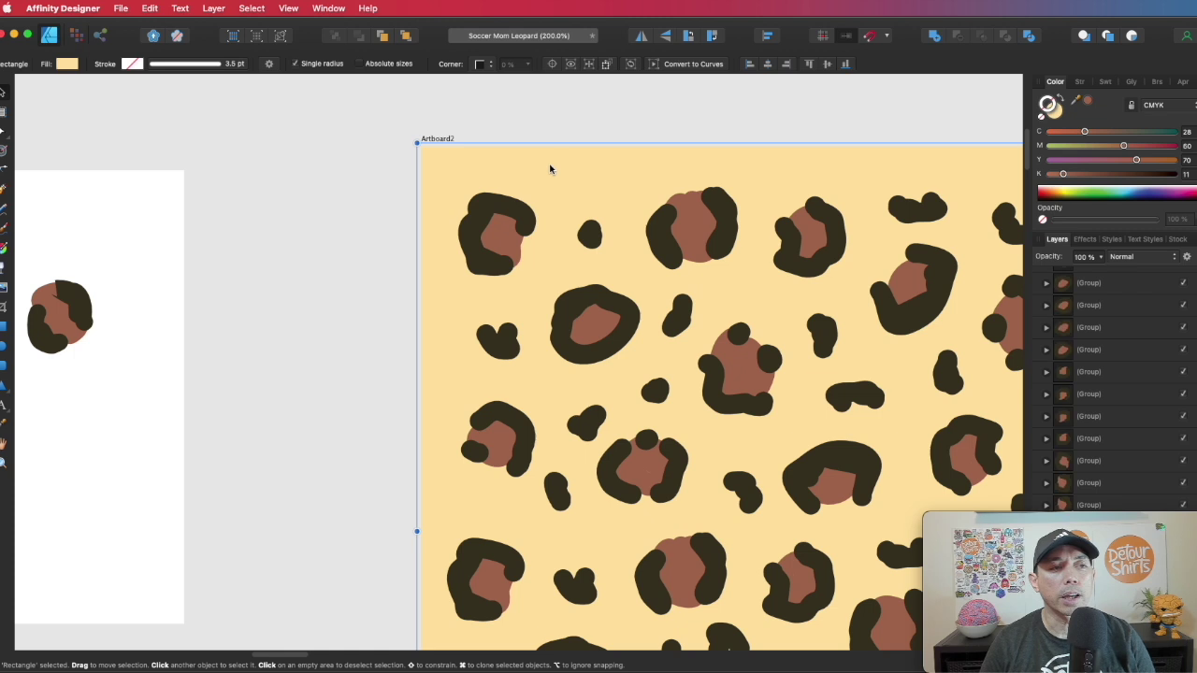
{"action": "scroll", "coordinate": [646, 171], "scroll_direction": "right", "scroll_amount": 3}
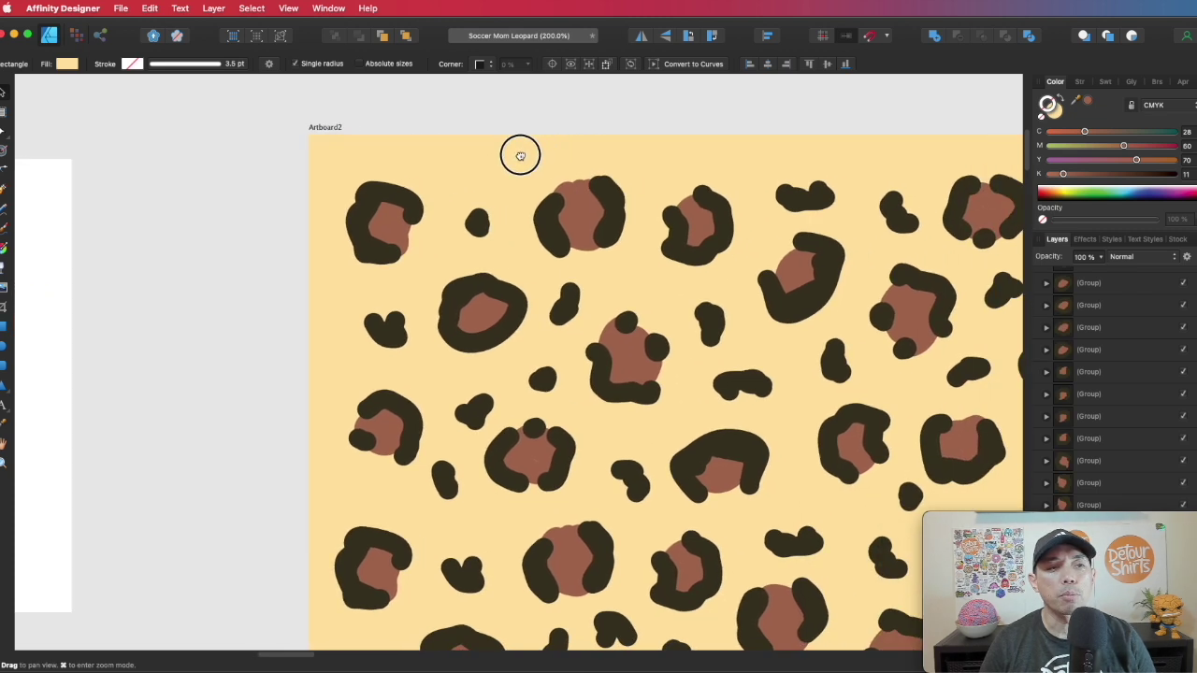
{"action": "left_click", "coordinate": [366, 204]}
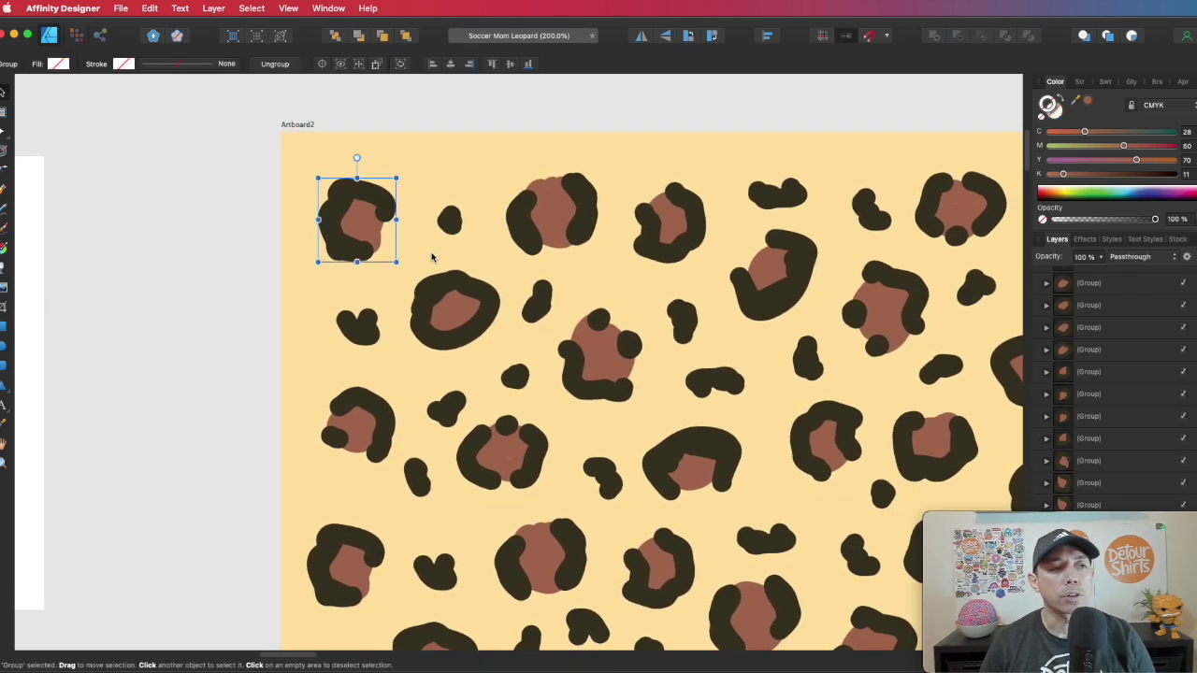
{"action": "left_click", "coordinate": [468, 293]}
{"action": "left_click", "coordinate": [450, 219]}
{"action": "left_click", "coordinate": [572, 213]}
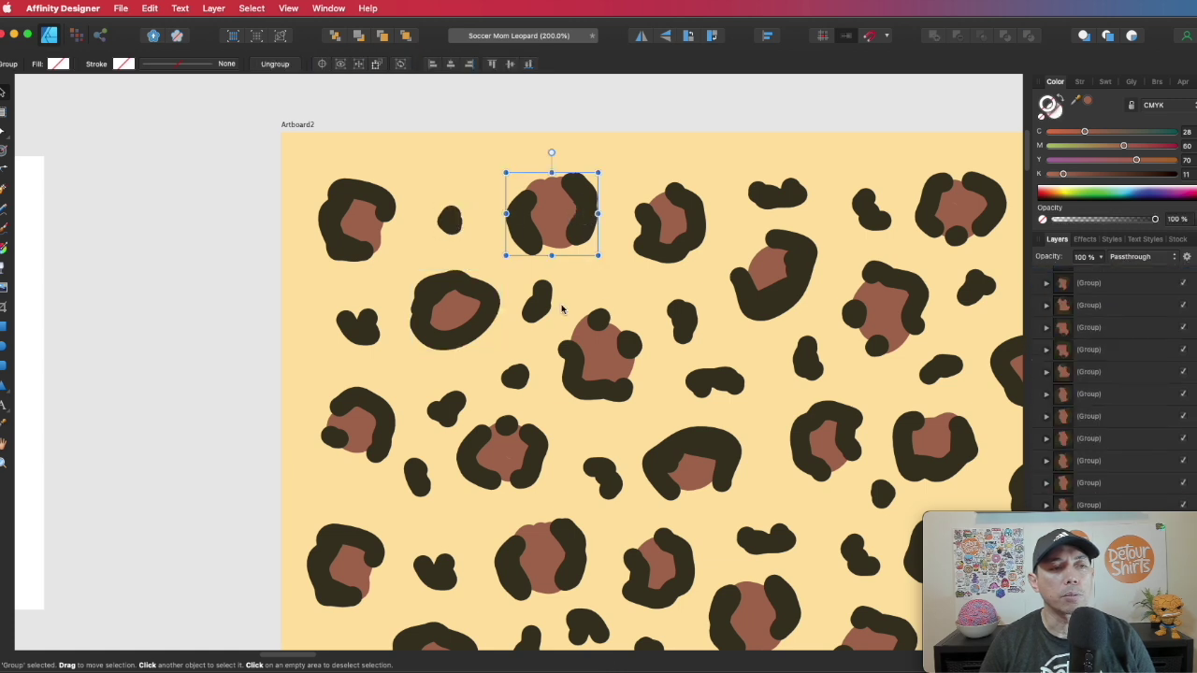
{"action": "scroll", "coordinate": [678, 265], "scroll_direction": "down", "scroll_amount": 2}
{"action": "left_click_drag", "start_coordinate": [678, 265], "coordinate": [701, 254]}
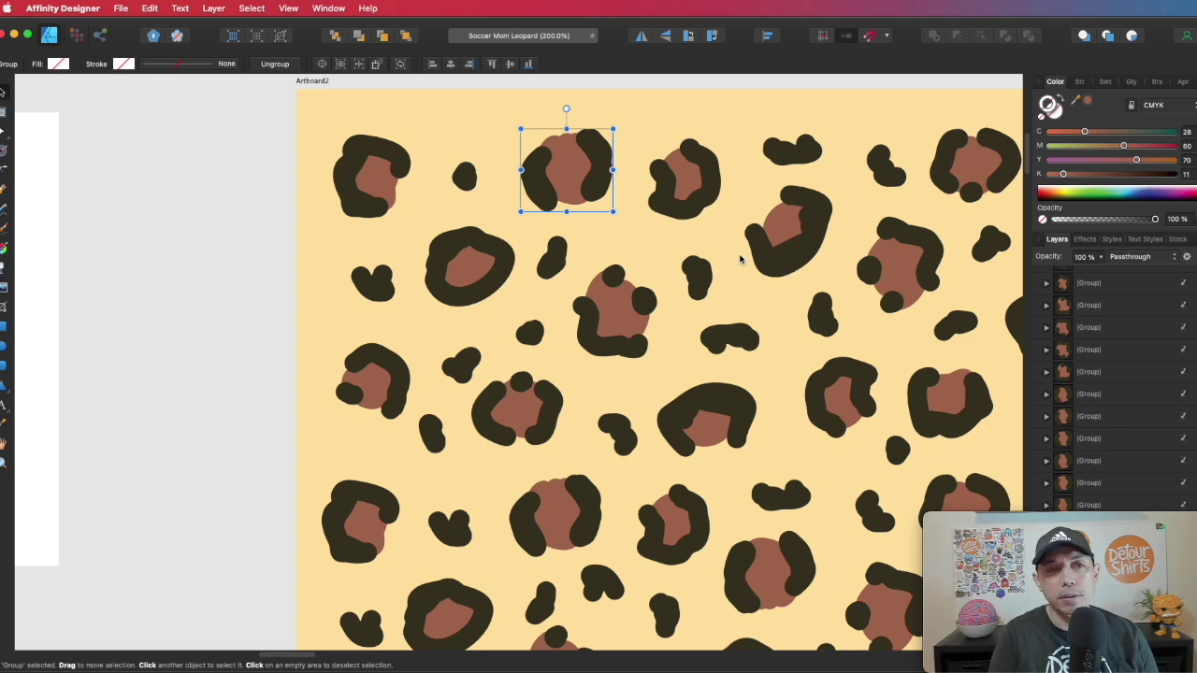
{"action": "key", "text": "super+equal"}
{"action": "left_click", "coordinate": [739, 259]}
{"action": "key", "text": "super+minus"}
{"action": "key", "text": "super+minus"}
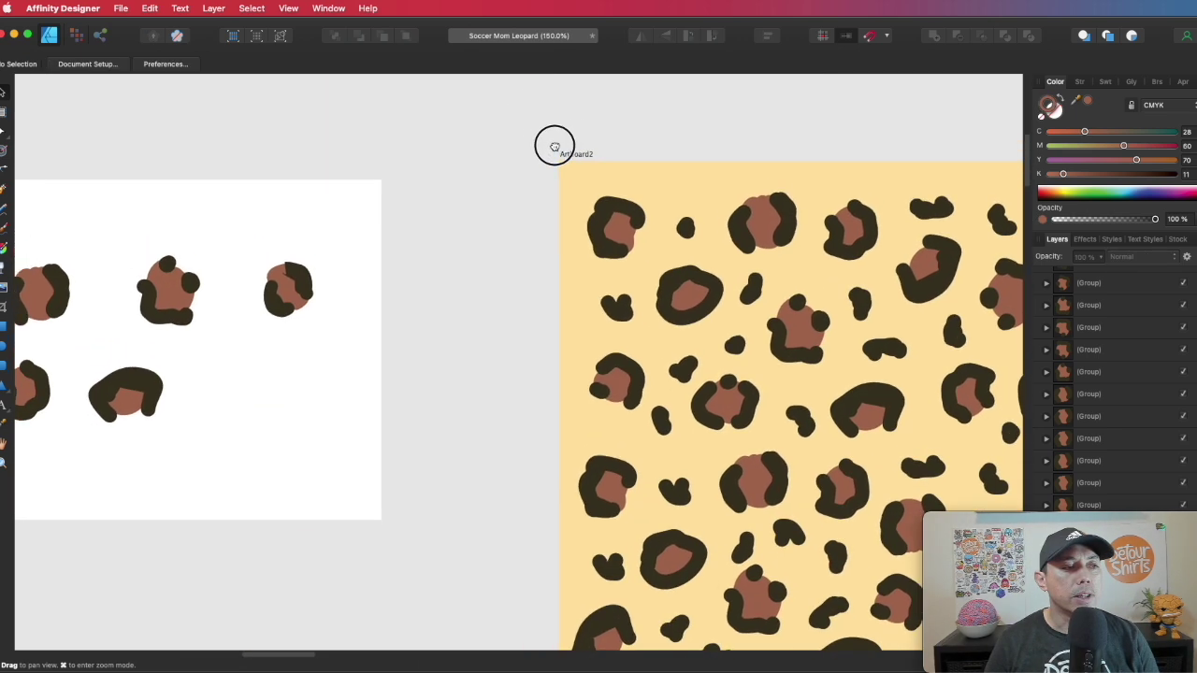
{"action": "double_click", "coordinate": [161, 299]}
{"action": "left_click", "coordinate": [332, 378]}
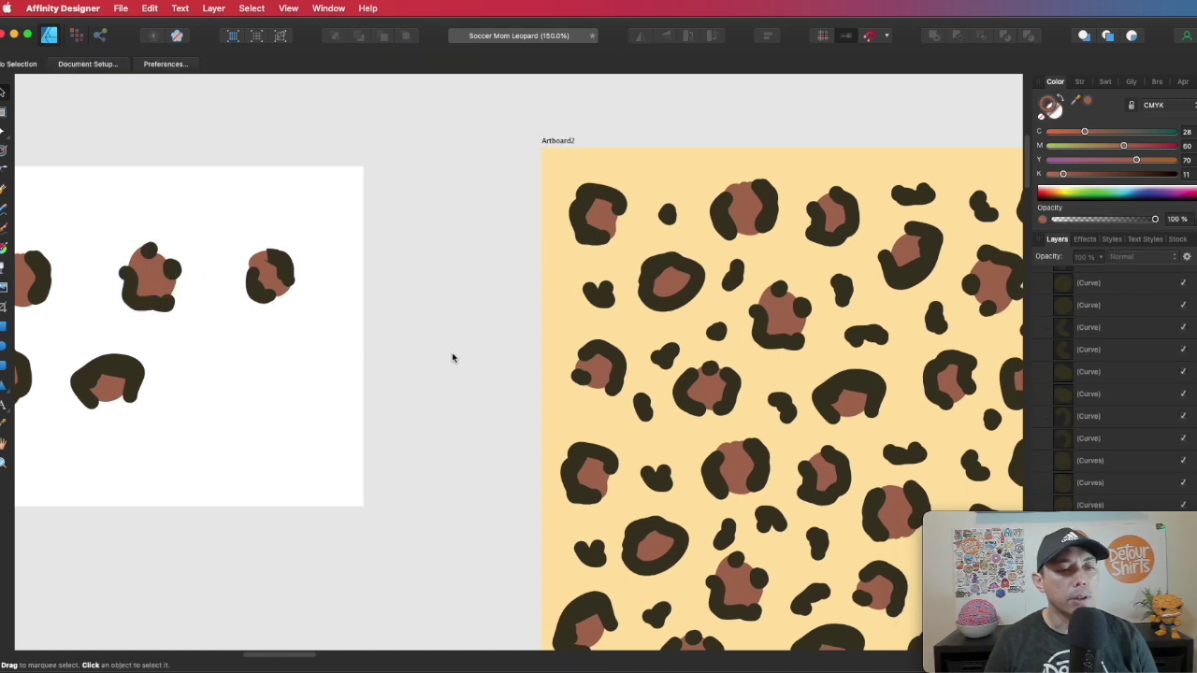
{"action": "key", "text": "super+minus"}
{"action": "left_click_drag", "start_coordinate": [425, 342], "coordinate": [449, 360]}
{"action": "left_click", "coordinate": [214, 330]}
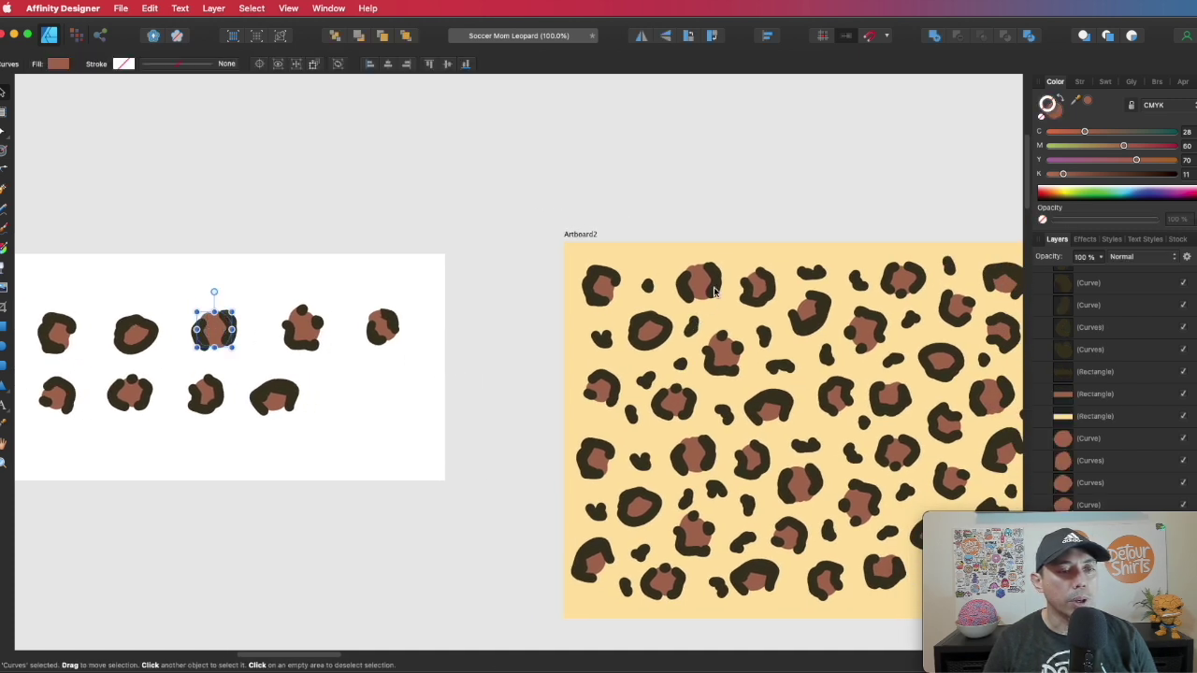
{"action": "left_click", "coordinate": [198, 393]}
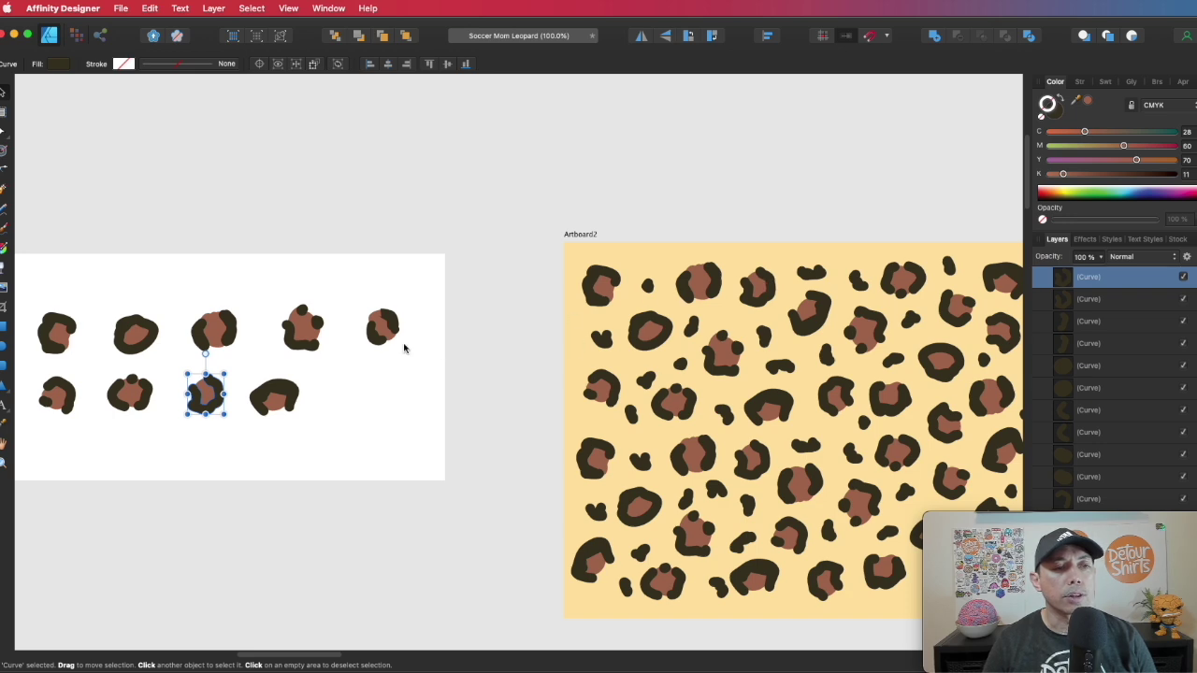
{"action": "left_click_drag", "start_coordinate": [404, 348], "coordinate": [815, 299]}
{"action": "mouse_move", "coordinate": [468, 302]}
{"action": "left_mouse_down"}
{"action": "mouse_move", "coordinate": [923, 293]}
{"action": "mouse_move", "coordinate": [328, 305]}
{"action": "left_mouse_up"}
{"action": "left_click_drag", "start_coordinate": [786, 289], "coordinate": [403, 352]}
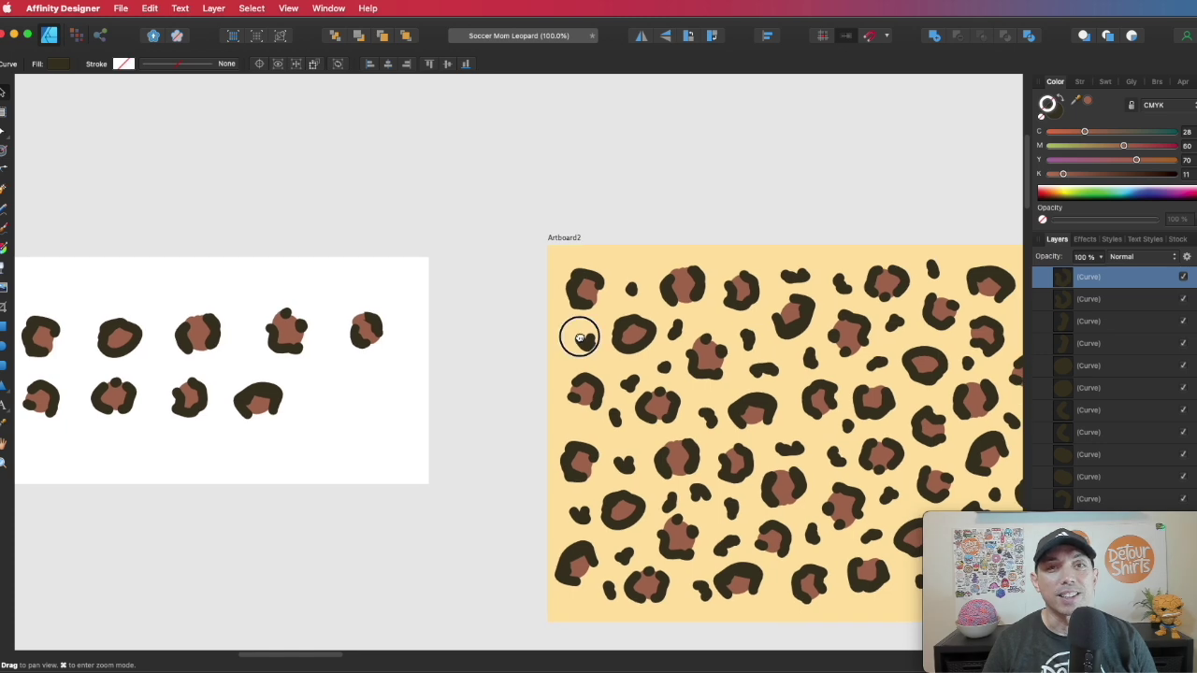
{"action": "left_click_drag", "start_coordinate": [580, 338], "coordinate": [529, 353]}
{"action": "key", "text": "v"}
{"action": "scroll", "coordinate": [530, 353], "scroll_direction": "up", "scroll_amount": 2}
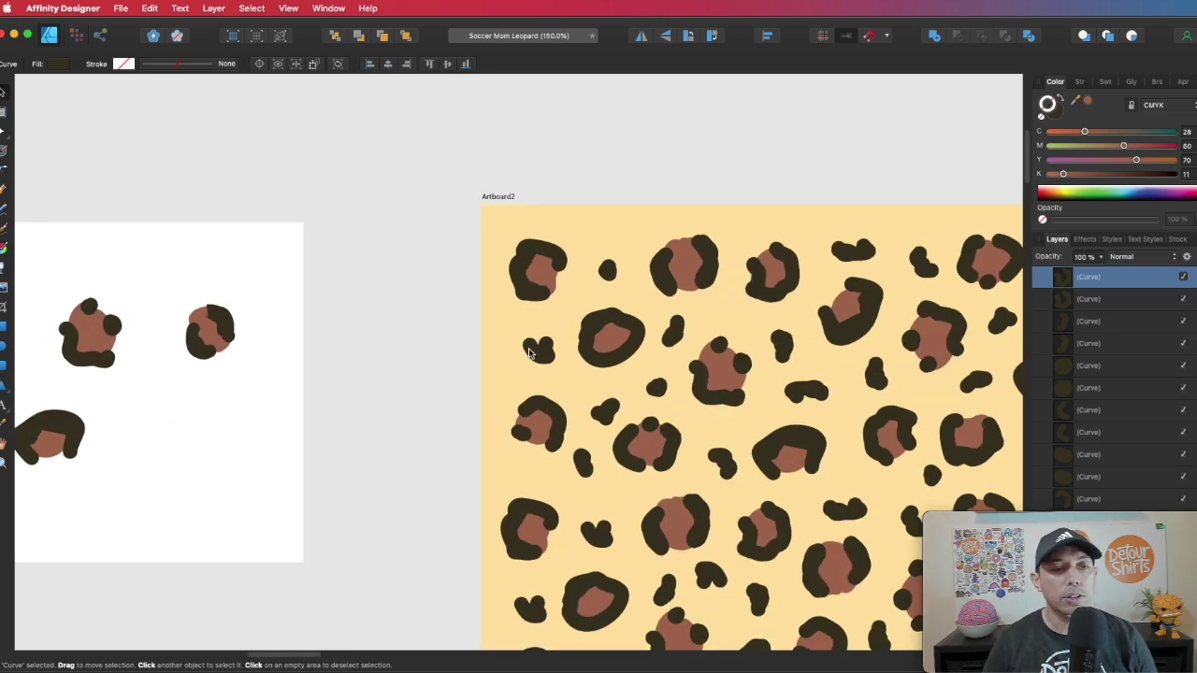
- Nudge a leopard spot slightly down-left and select neighbouring spots in the yellow pattern
{"action": "scroll", "coordinate": [530, 353], "scroll_direction": "right", "scroll_amount": 5}
{"action": "scroll", "coordinate": [529, 353], "scroll_direction": "down", "scroll_amount": 2}
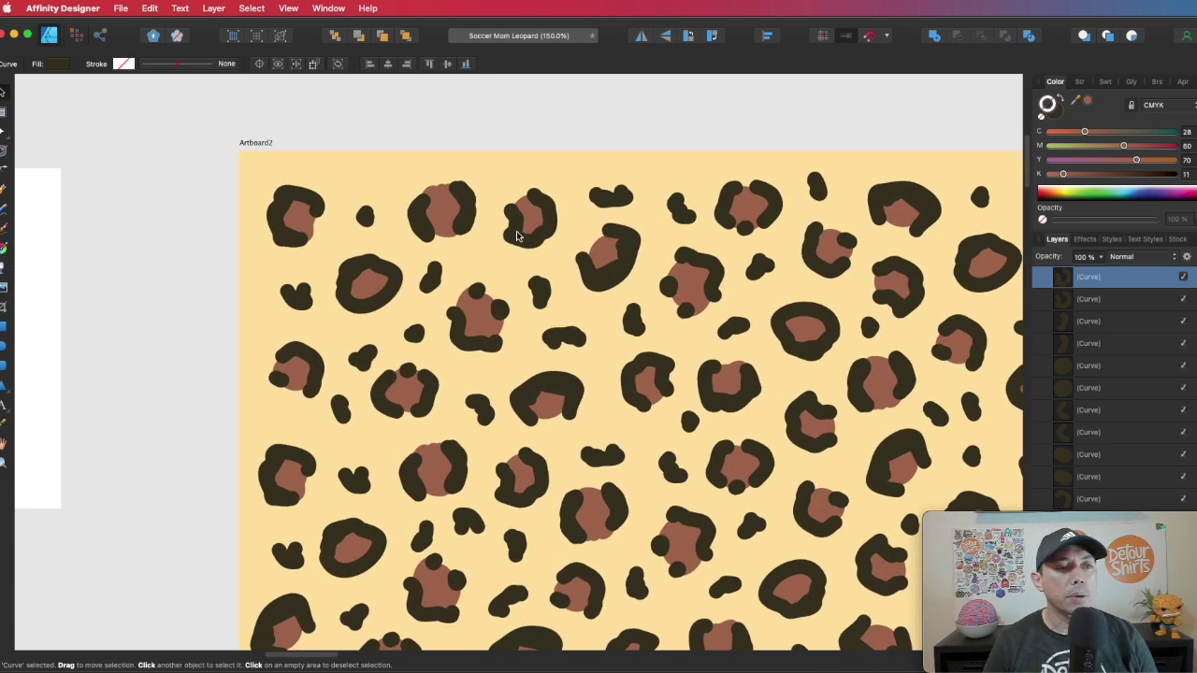
{"action": "left_click", "coordinate": [517, 236]}
{"action": "mouse_move", "coordinate": [550, 238]}
{"action": "left_mouse_down"}
{"action": "mouse_move", "coordinate": [524, 240]}
{"action": "mouse_move", "coordinate": [543, 241]}
{"action": "left_mouse_up"}
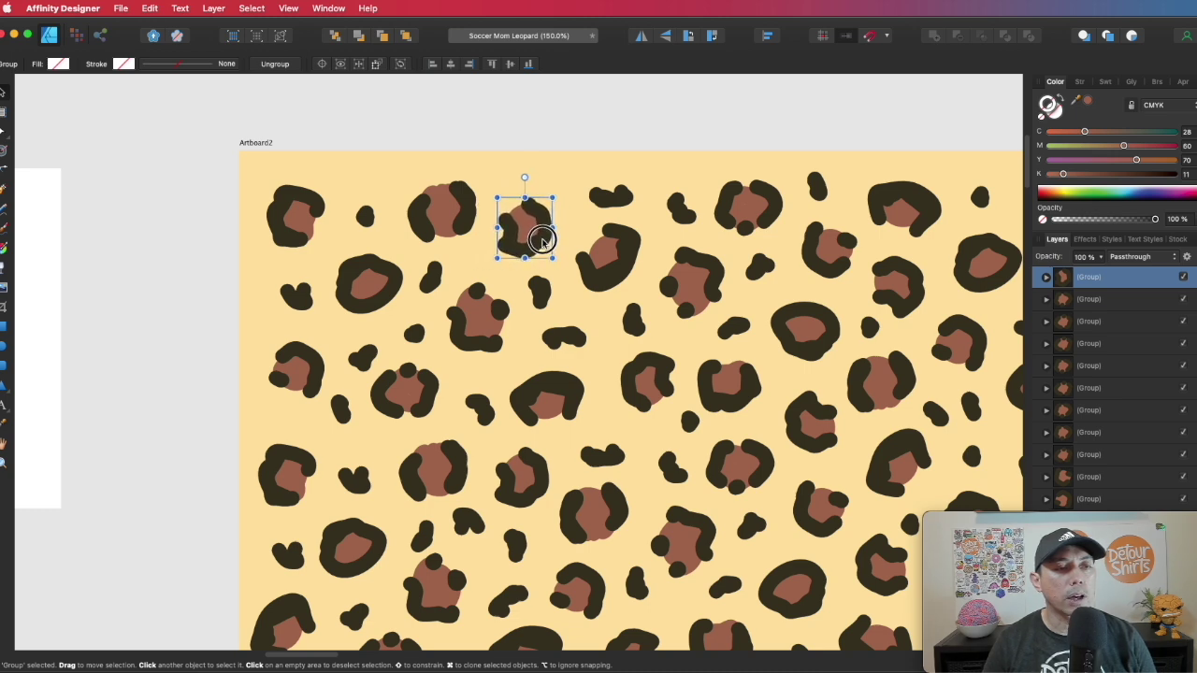
{"action": "left_click", "coordinate": [614, 260]}
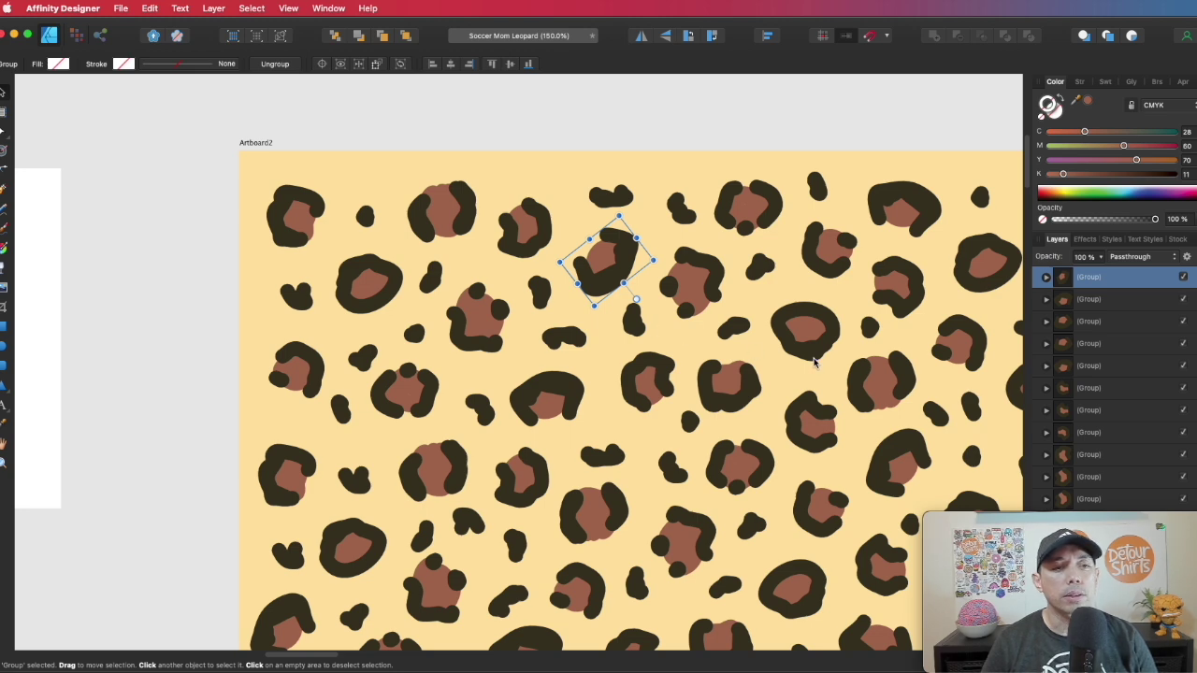
{"action": "left_click", "coordinate": [380, 270]}
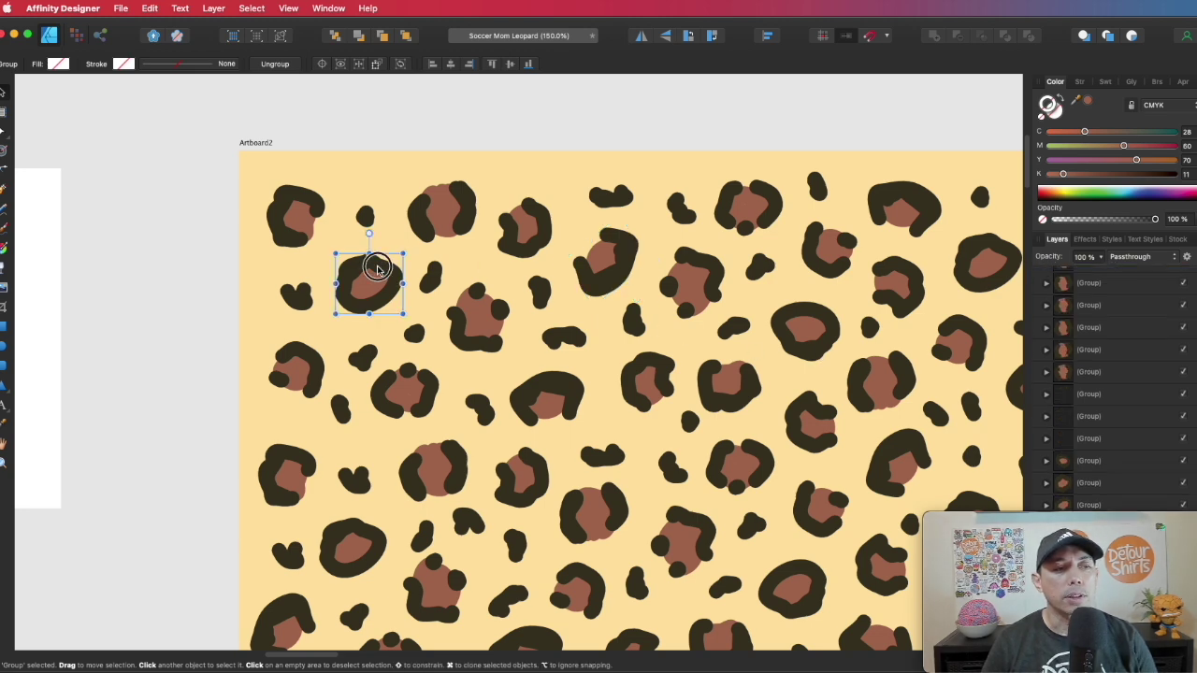
- Rotate two spots near the gaps, one to about 133 degrees
{"action": "left_click", "coordinate": [801, 339]}
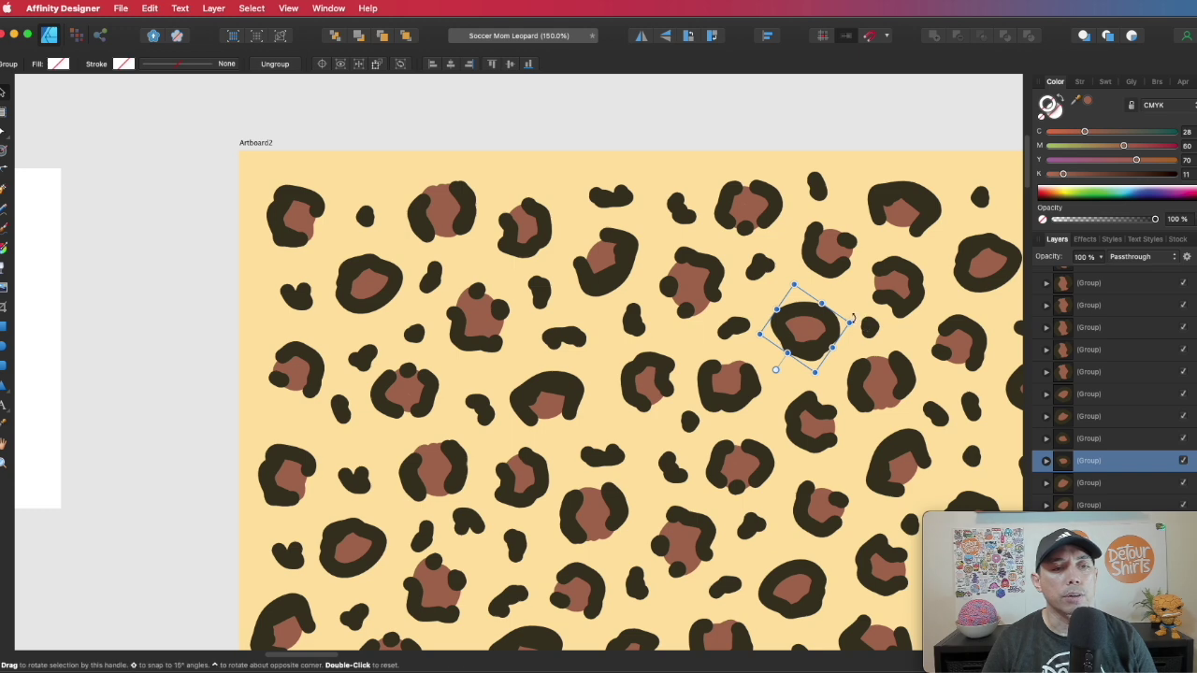
{"action": "mouse_move", "coordinate": [852, 319]}
{"action": "left_mouse_down"}
{"action": "mouse_move", "coordinate": [791, 377]}
{"action": "mouse_move", "coordinate": [746, 361]}
{"action": "mouse_move", "coordinate": [850, 322]}
{"action": "left_mouse_up"}
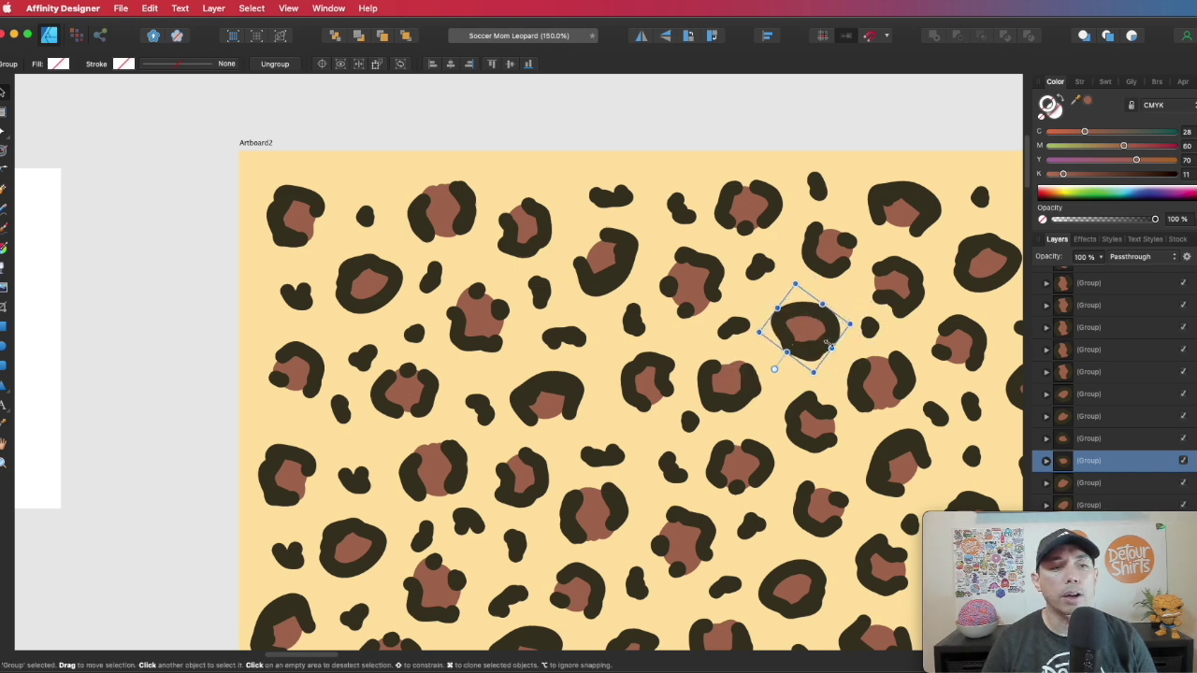
{"action": "left_click", "coordinate": [734, 382]}
{"action": "left_click_drag", "start_coordinate": [774, 400], "coordinate": [782, 367]}
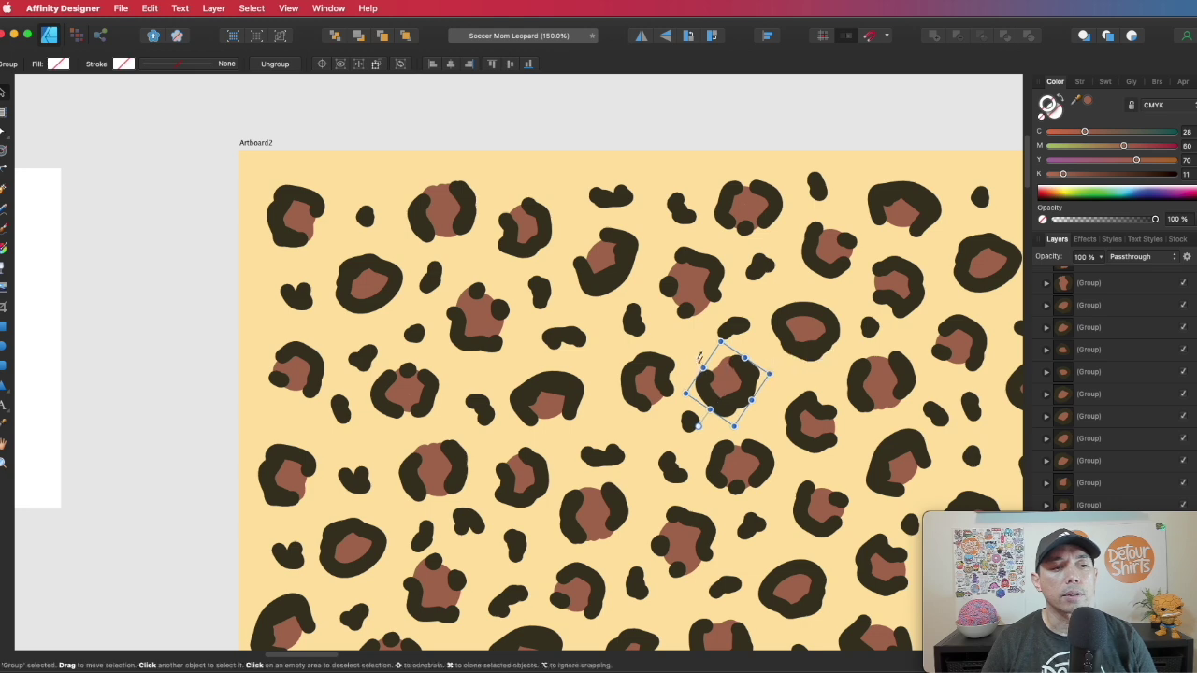
{"action": "left_click", "coordinate": [615, 378]}
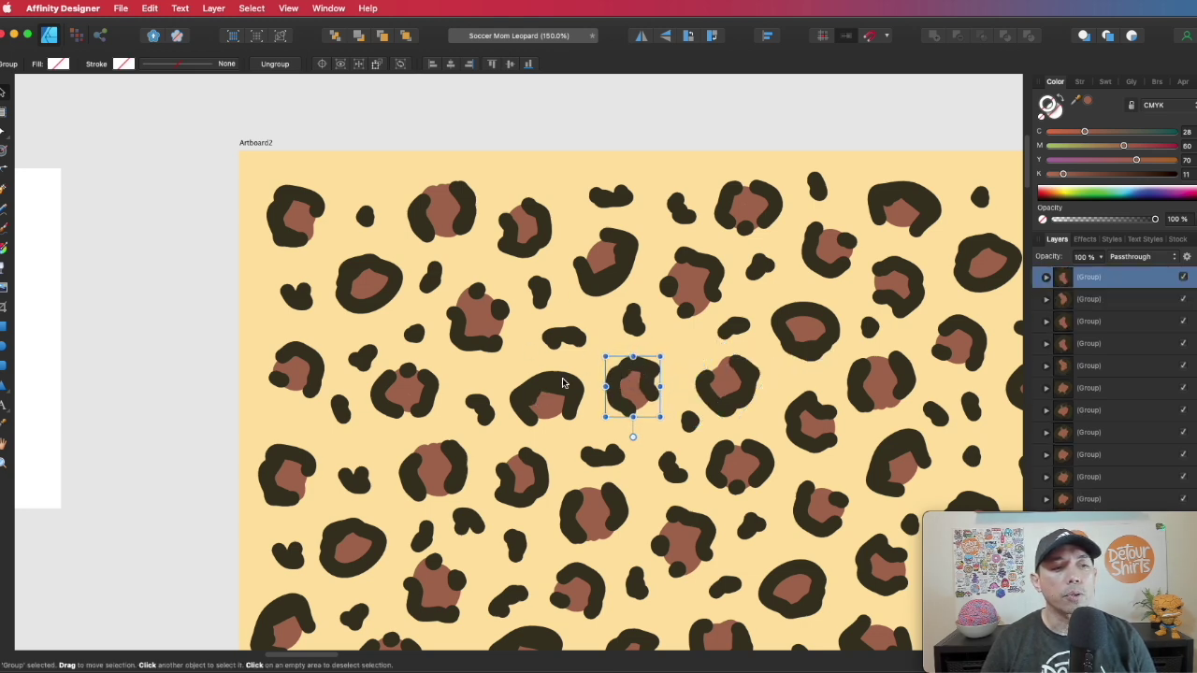
{"action": "left_click_drag", "start_coordinate": [702, 350], "coordinate": [481, 291]}
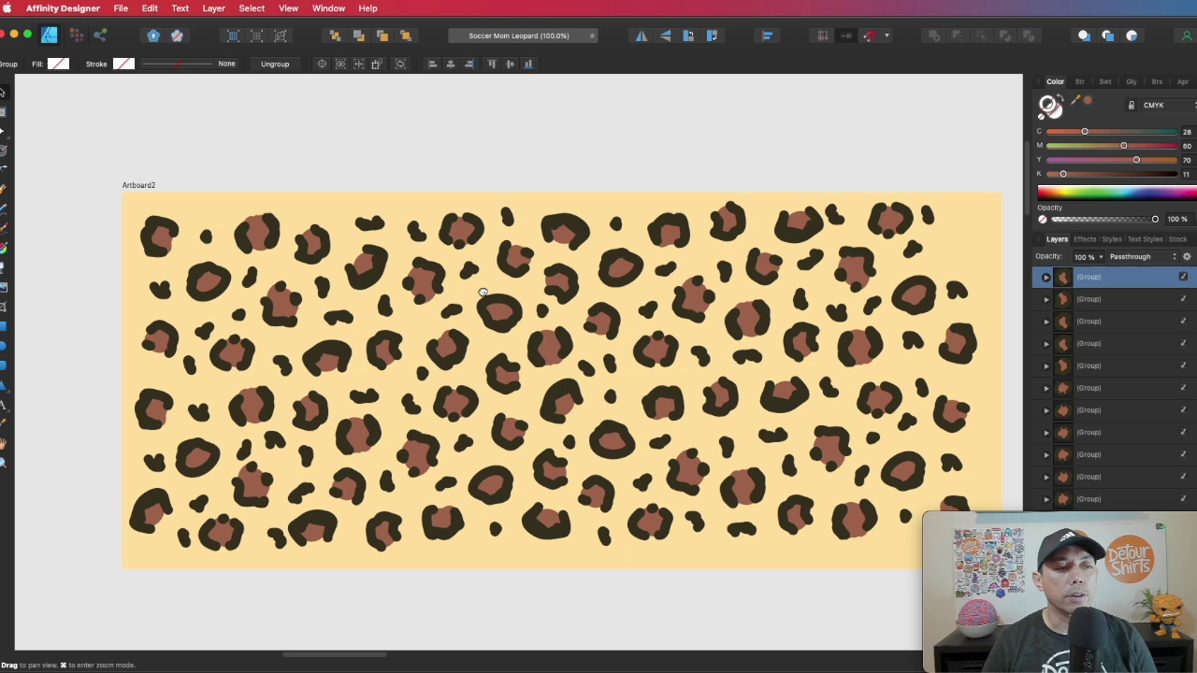
{"action": "left_click", "coordinate": [422, 168]}
{"action": "scroll", "coordinate": [425, 187], "scroll_direction": "down", "scroll_amount": 2}
{"action": "scroll", "coordinate": [426, 187], "scroll_direction": "left", "scroll_amount": 1}
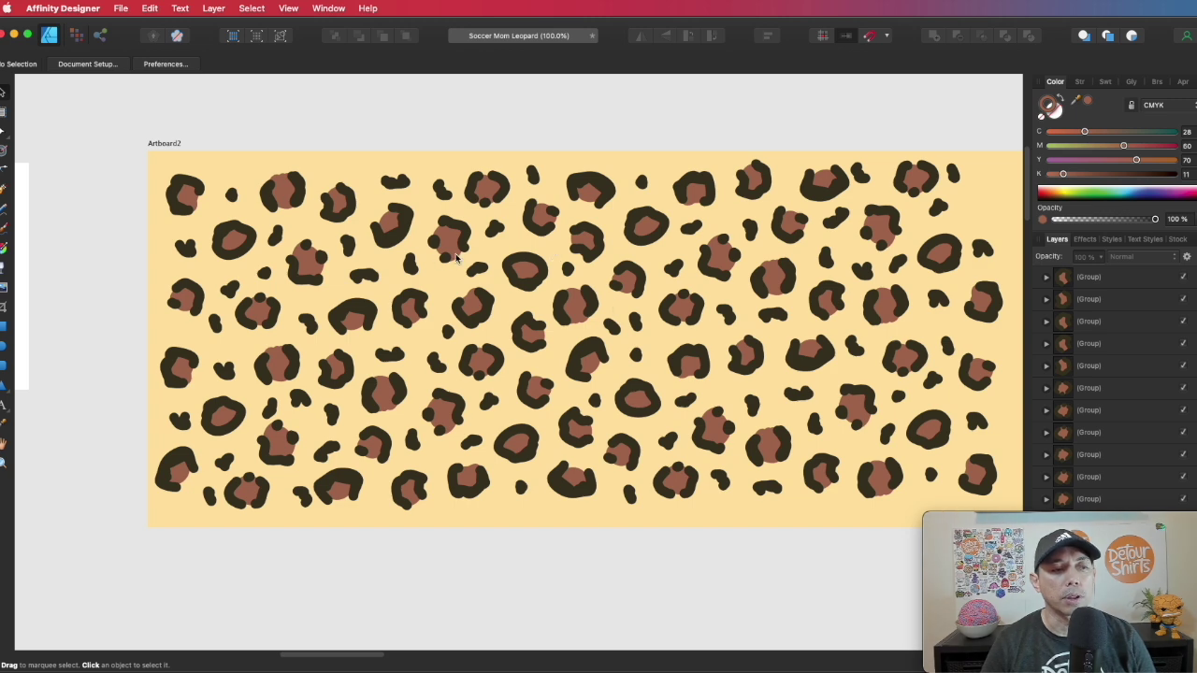
{"action": "left_click_drag", "start_coordinate": [455, 254], "coordinate": [495, 270]}
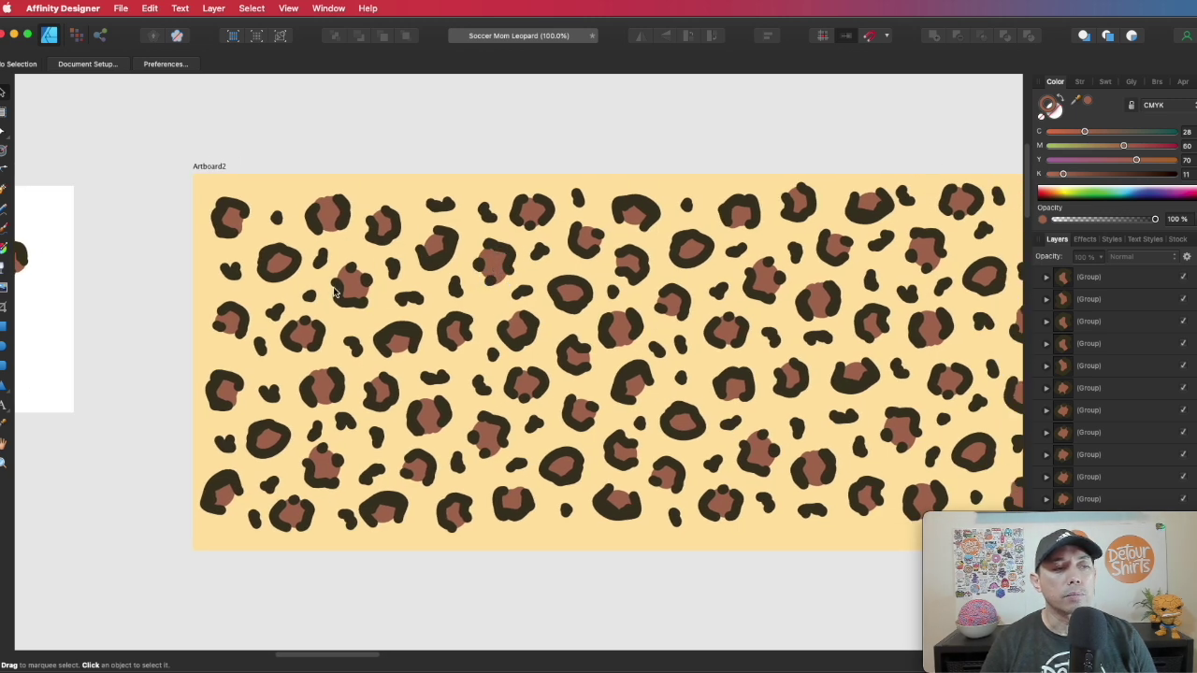
{"action": "left_click", "coordinate": [292, 201]}
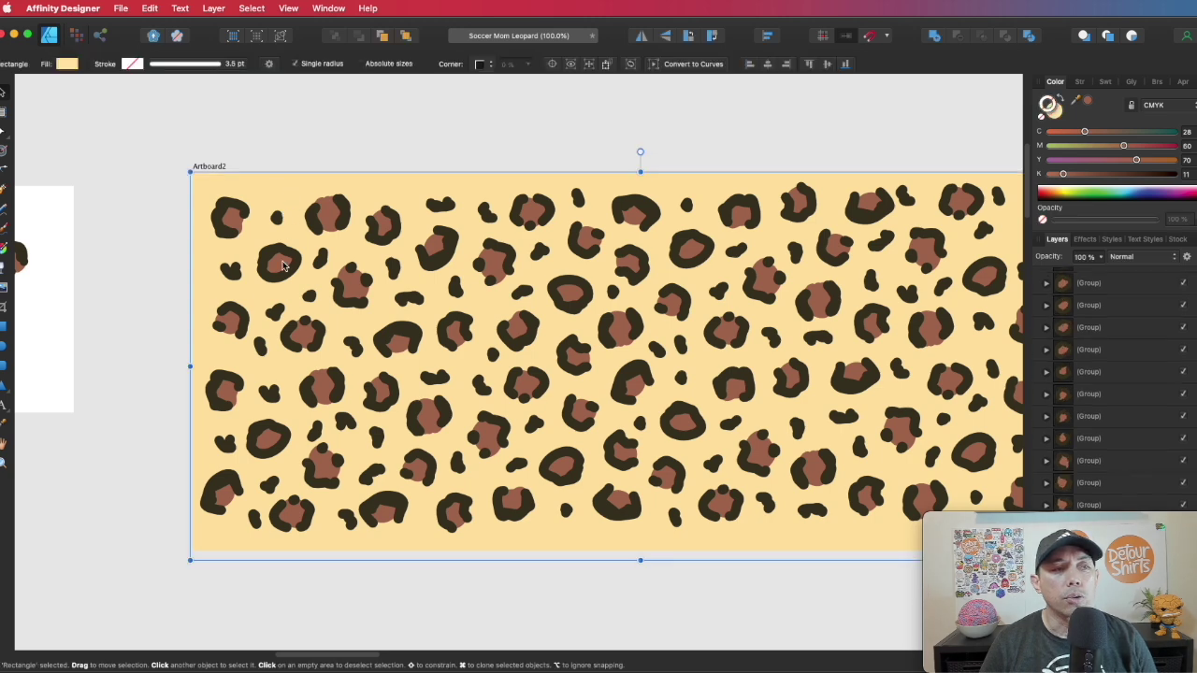
{"action": "left_click", "coordinate": [377, 236]}
{"action": "left_click", "coordinate": [425, 143]}
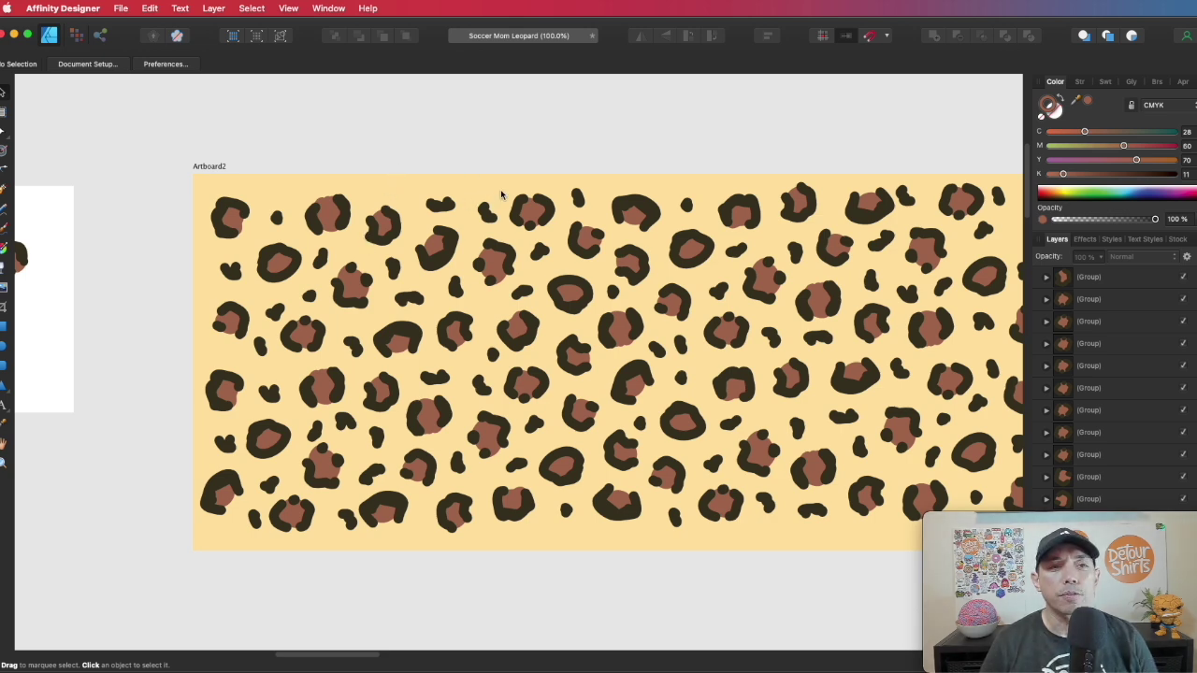
{"action": "left_click_drag", "start_coordinate": [778, 253], "coordinate": [735, 249]}
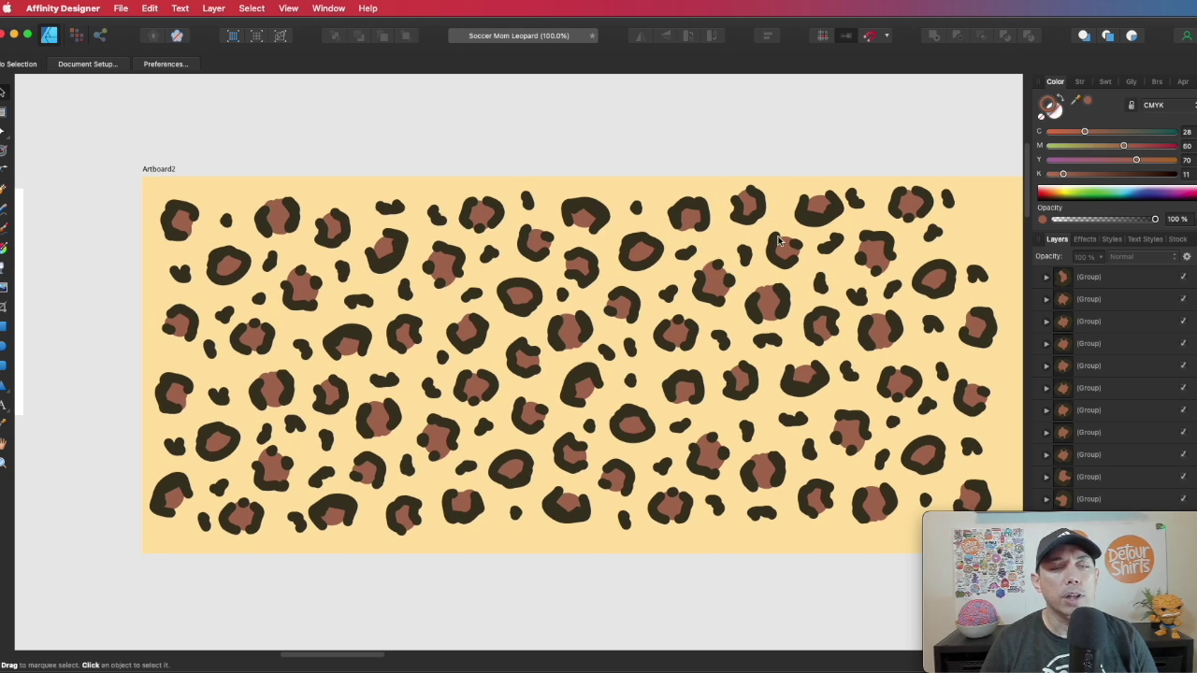
{"action": "left_click_drag", "start_coordinate": [814, 233], "coordinate": [711, 246]}
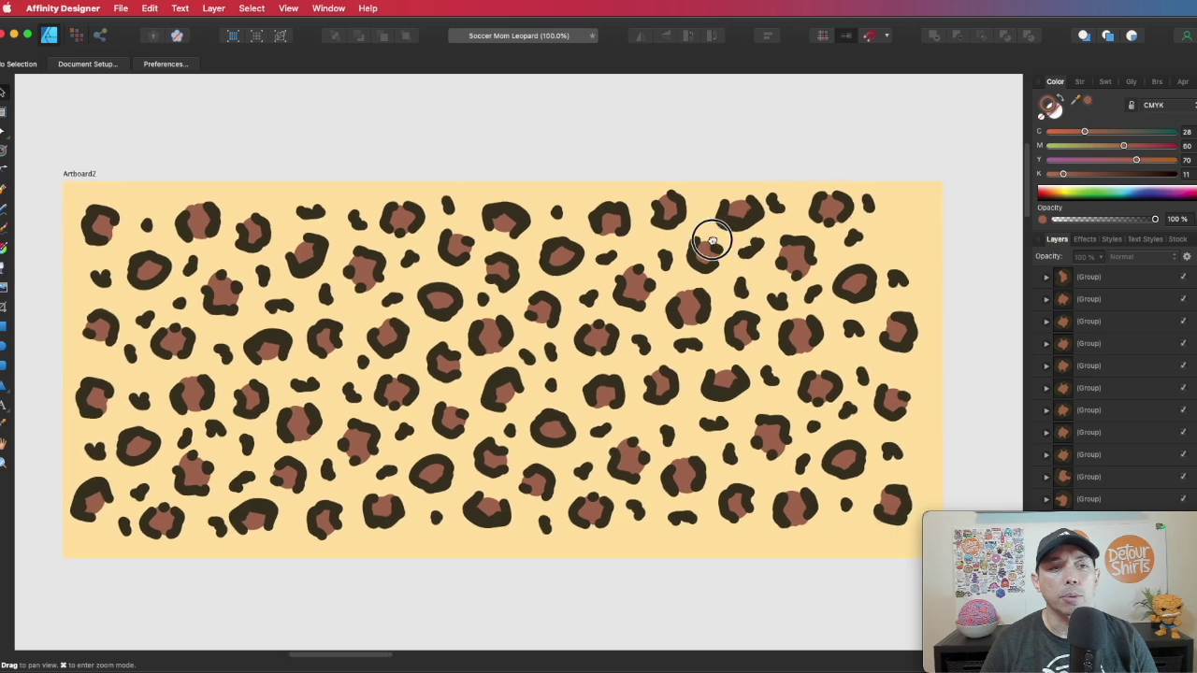
{"action": "left_click_drag", "start_coordinate": [972, 239], "coordinate": [490, 216]}
{"action": "left_click_drag", "start_coordinate": [711, 230], "coordinate": [574, 235]}
{"action": "left_click_drag", "start_coordinate": [830, 235], "coordinate": [548, 256]}
{"action": "left_click_drag", "start_coordinate": [705, 256], "coordinate": [564, 247]}
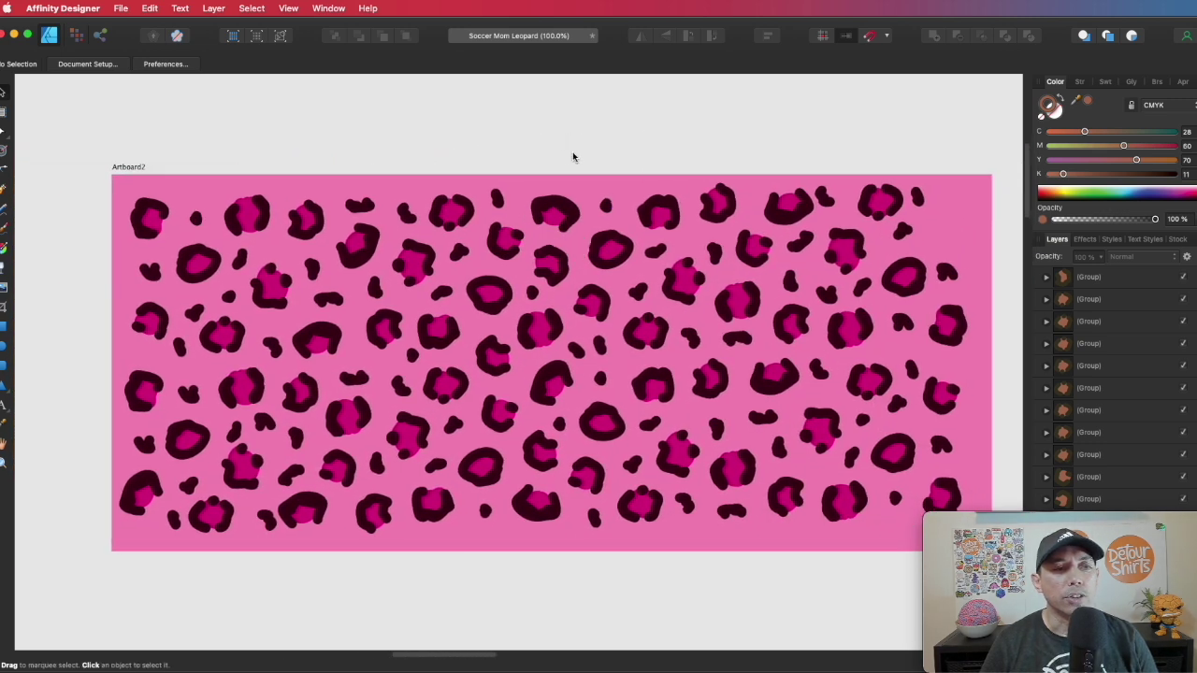
{"action": "left_click", "coordinate": [572, 214]}
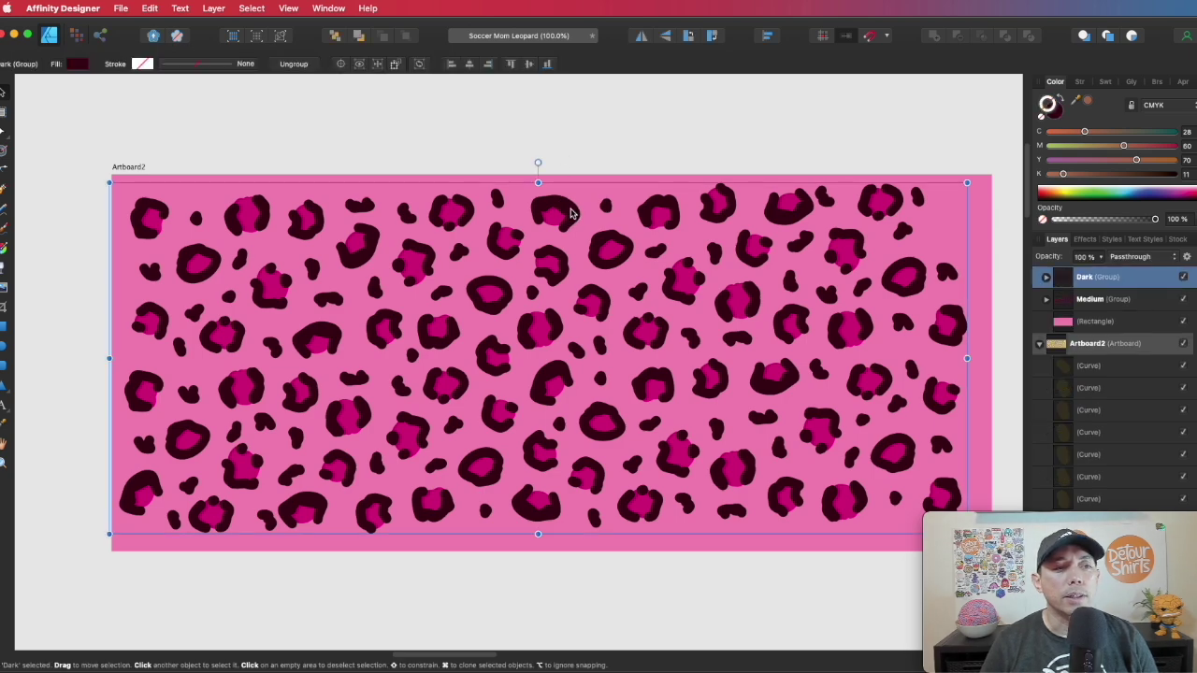
{"action": "left_click_drag", "start_coordinate": [572, 214], "coordinate": [571, 191]}
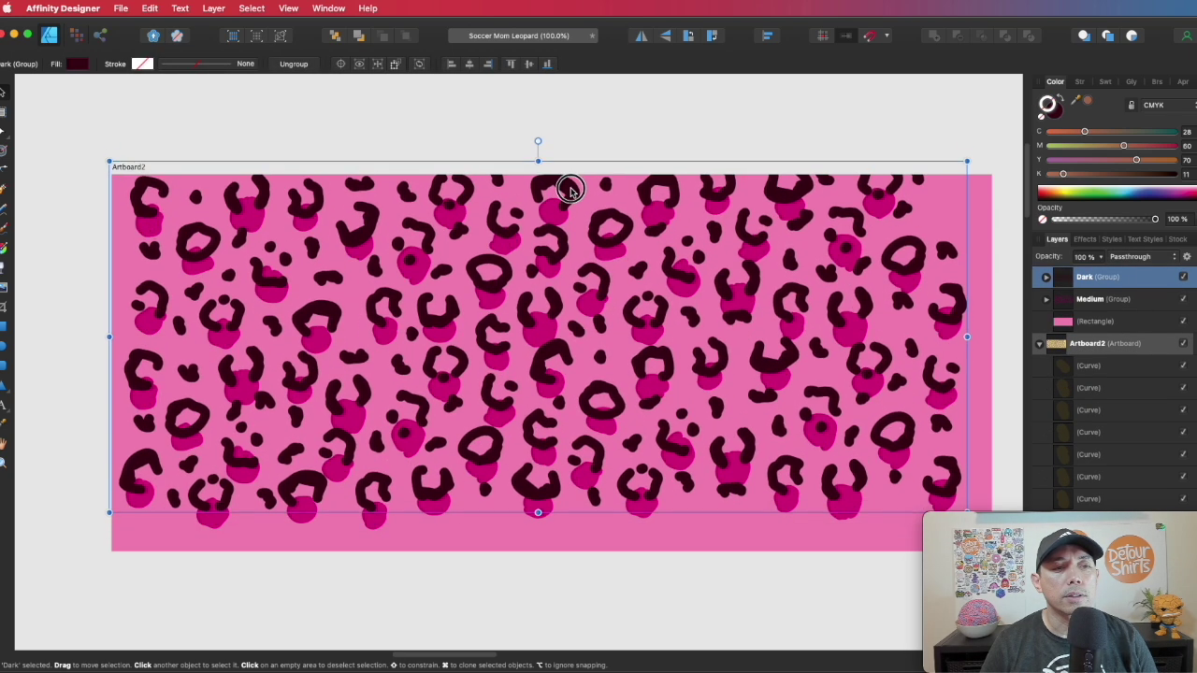
{"action": "key", "text": "super+z"}
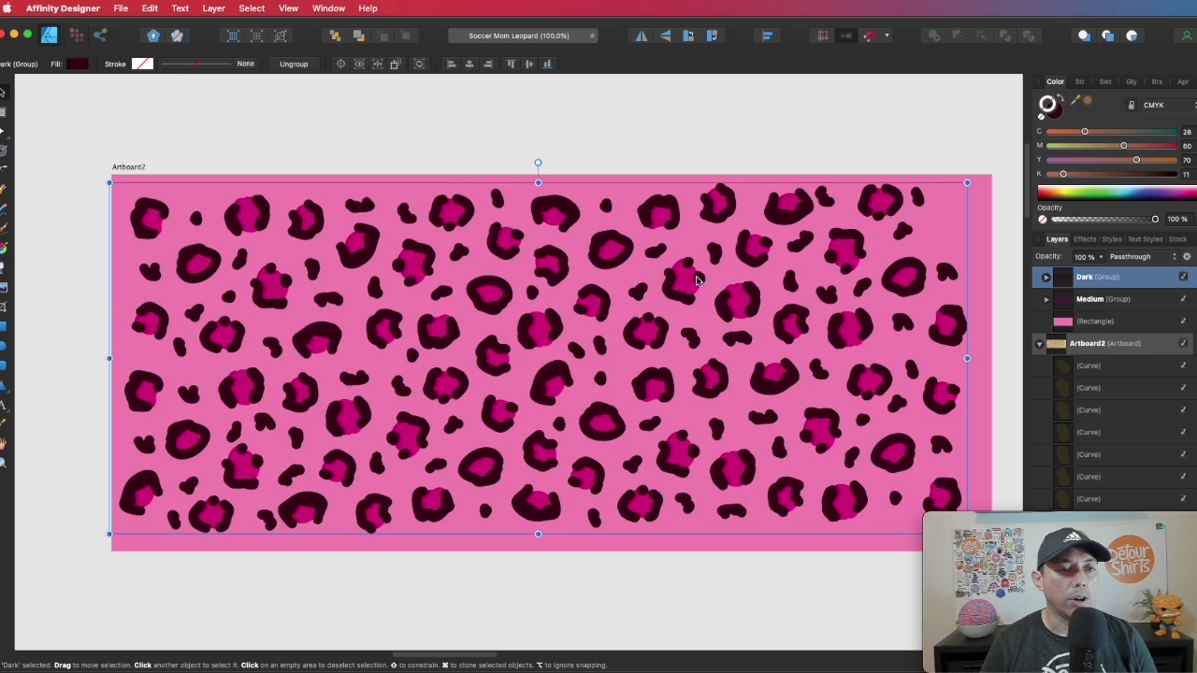
{"action": "left_click", "coordinate": [693, 278]}
{"action": "left_click_drag", "start_coordinate": [693, 279], "coordinate": [689, 259]}
{"action": "key", "text": "super+z"}
{"action": "left_click", "coordinate": [983, 205]}
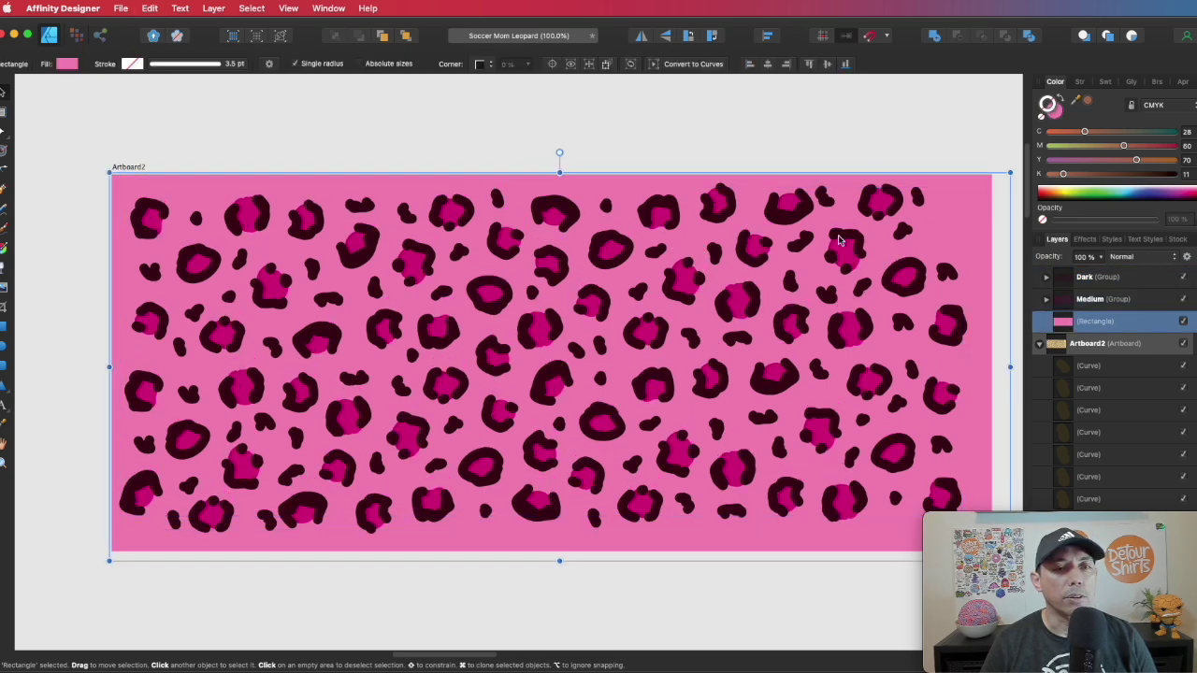
{"action": "scroll", "coordinate": [1084, 300], "scroll_direction": "up", "scroll_amount": 2}
{"action": "left_click", "coordinate": [1087, 311]}
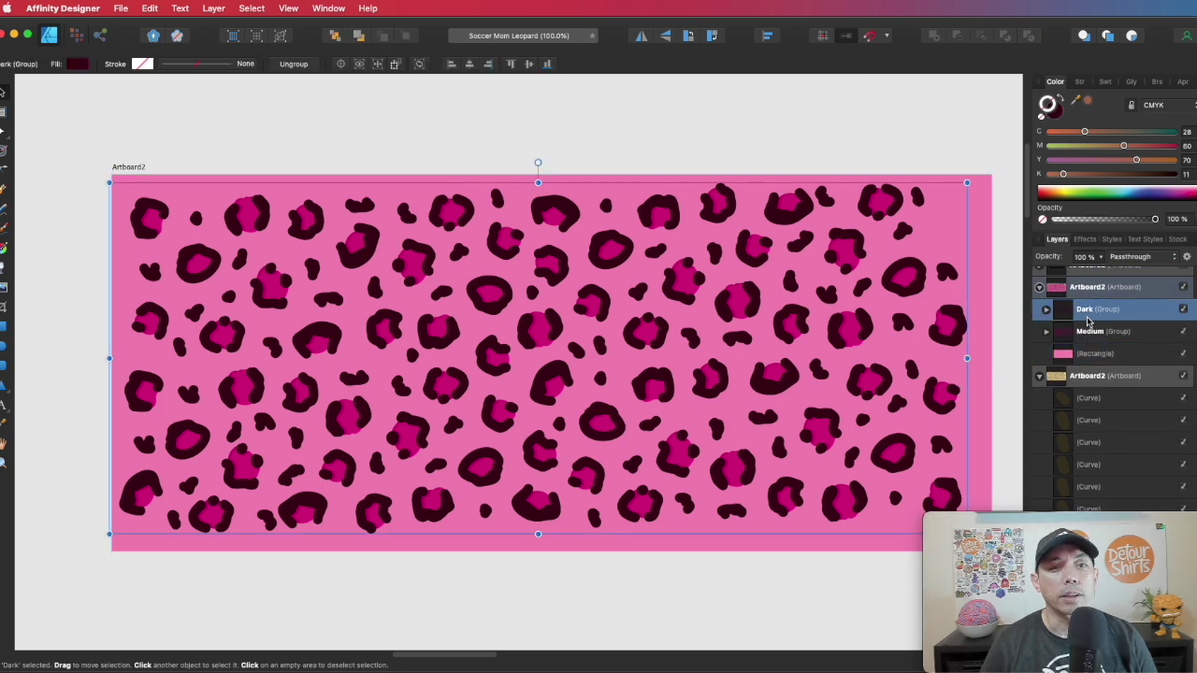
{"action": "left_click", "coordinate": [1182, 310]}
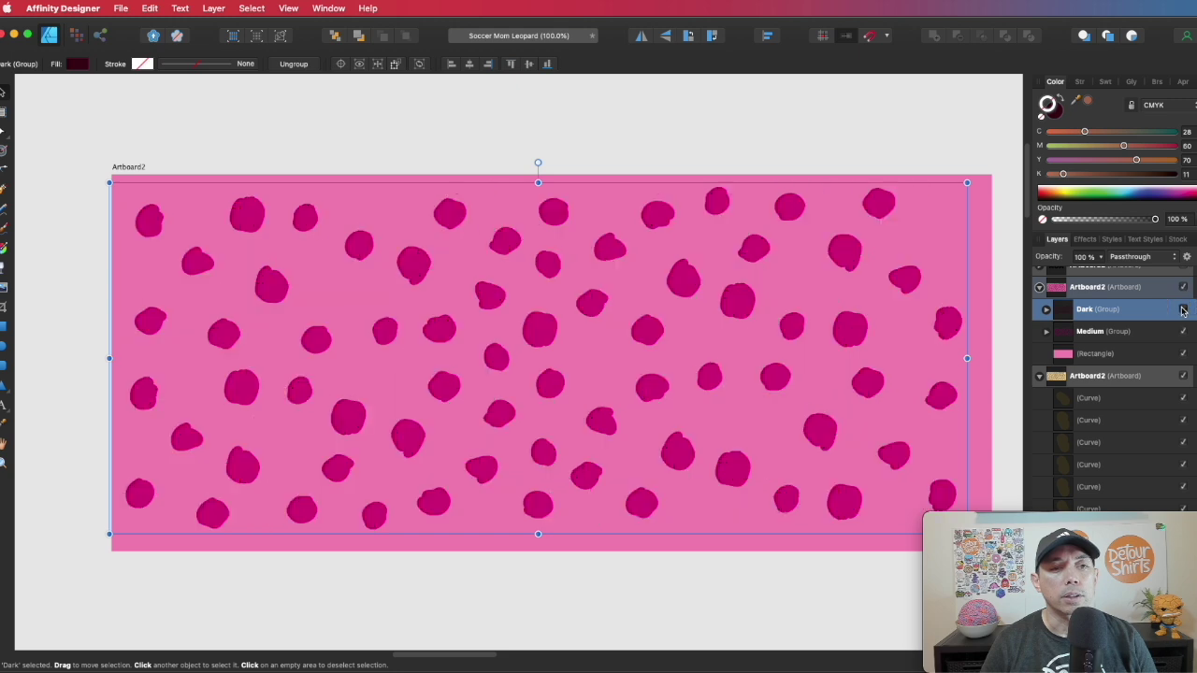
{"action": "left_click", "coordinate": [1182, 310]}
{"action": "left_click", "coordinate": [1140, 333]}
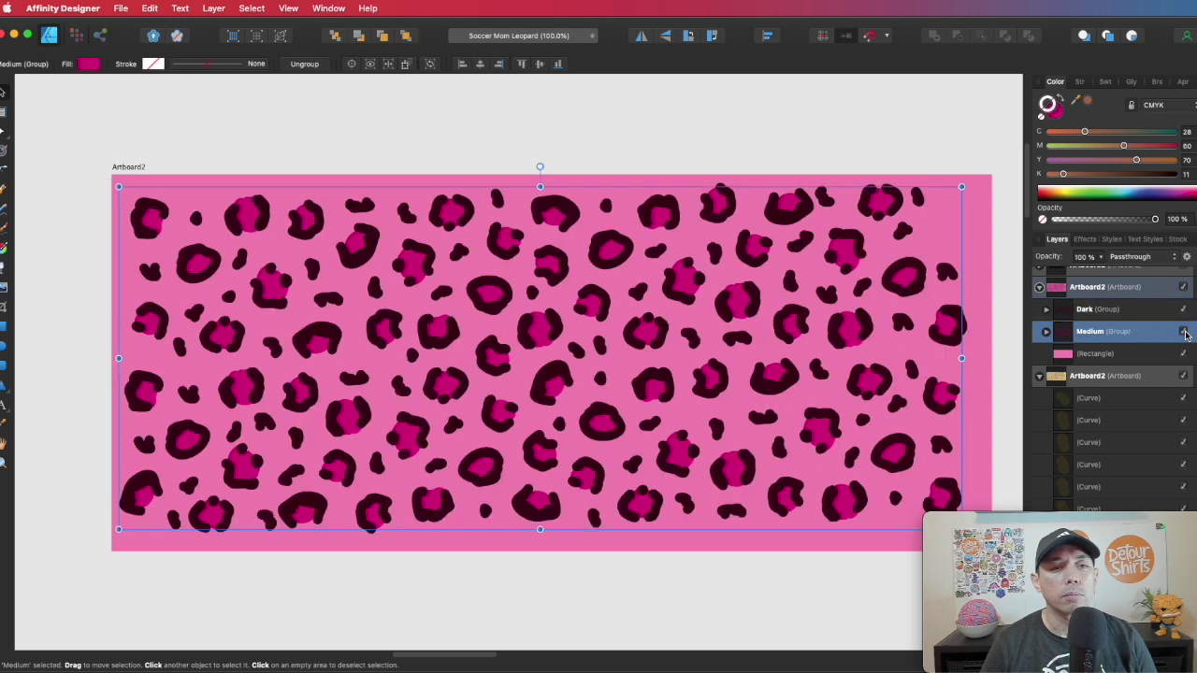
{"action": "left_click", "coordinate": [1184, 333]}
{"action": "left_click", "coordinate": [1184, 333]}
{"action": "left_click", "coordinate": [1184, 333]}
{"action": "left_click", "coordinate": [1184, 333]}
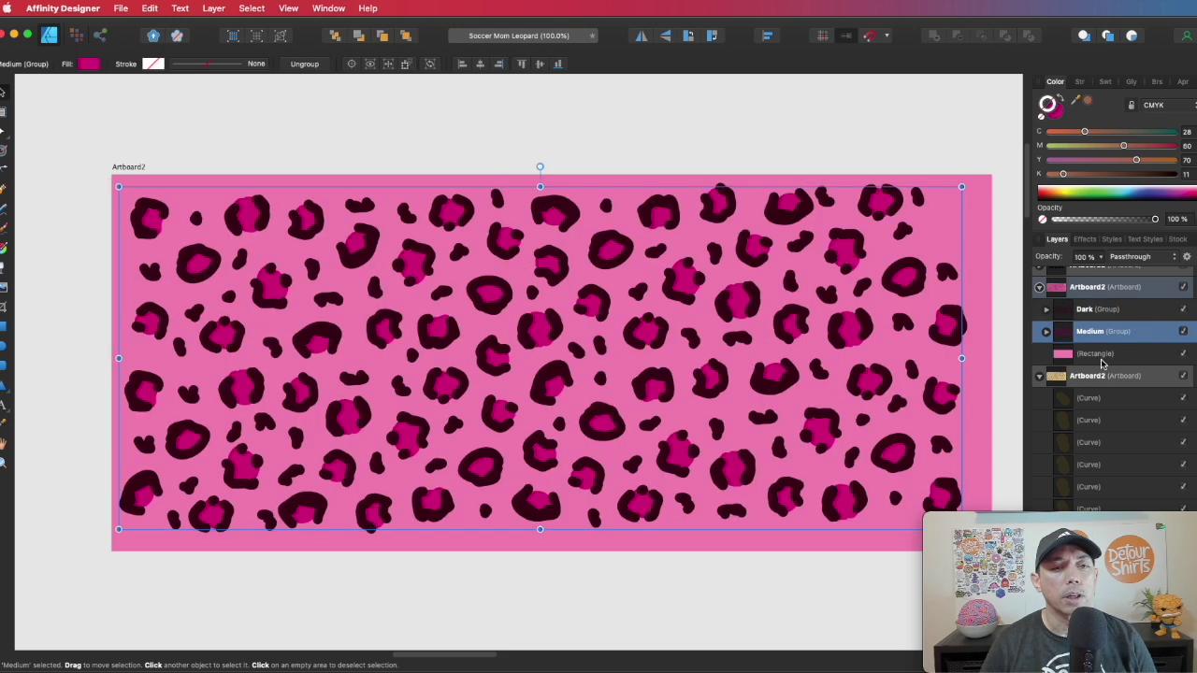
{"action": "left_click", "coordinate": [1183, 354]}
{"action": "left_click", "coordinate": [1183, 354]}
{"action": "left_click", "coordinate": [1183, 354]}
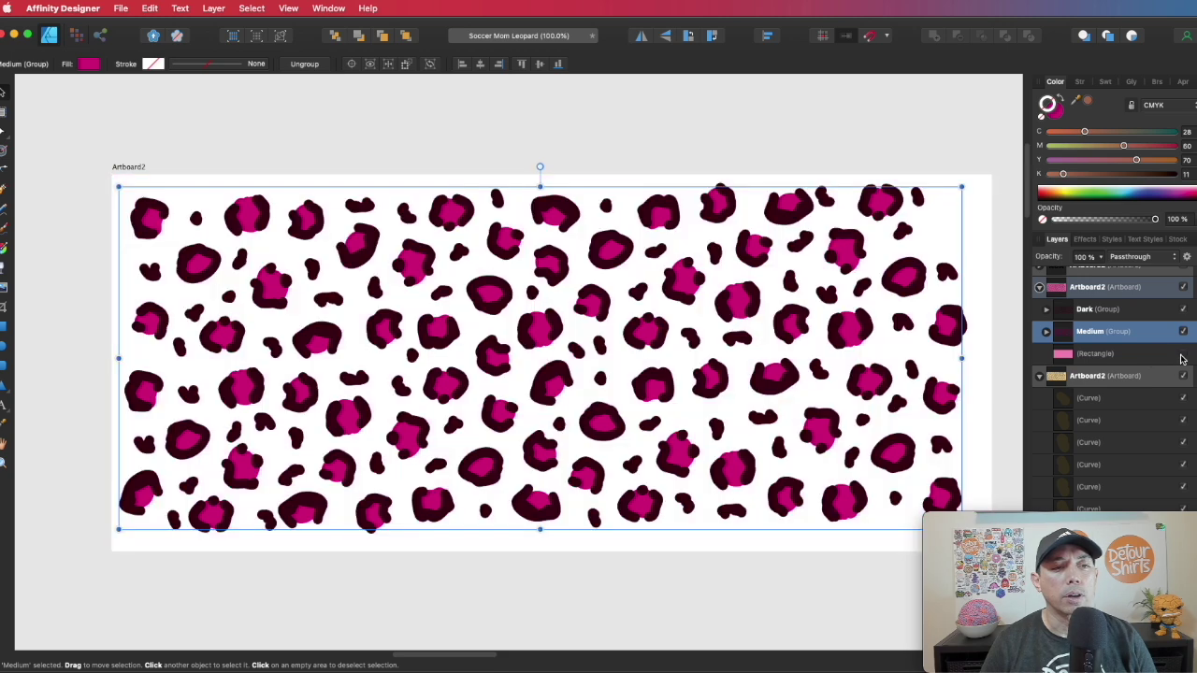
{"action": "left_click", "coordinate": [1183, 354]}
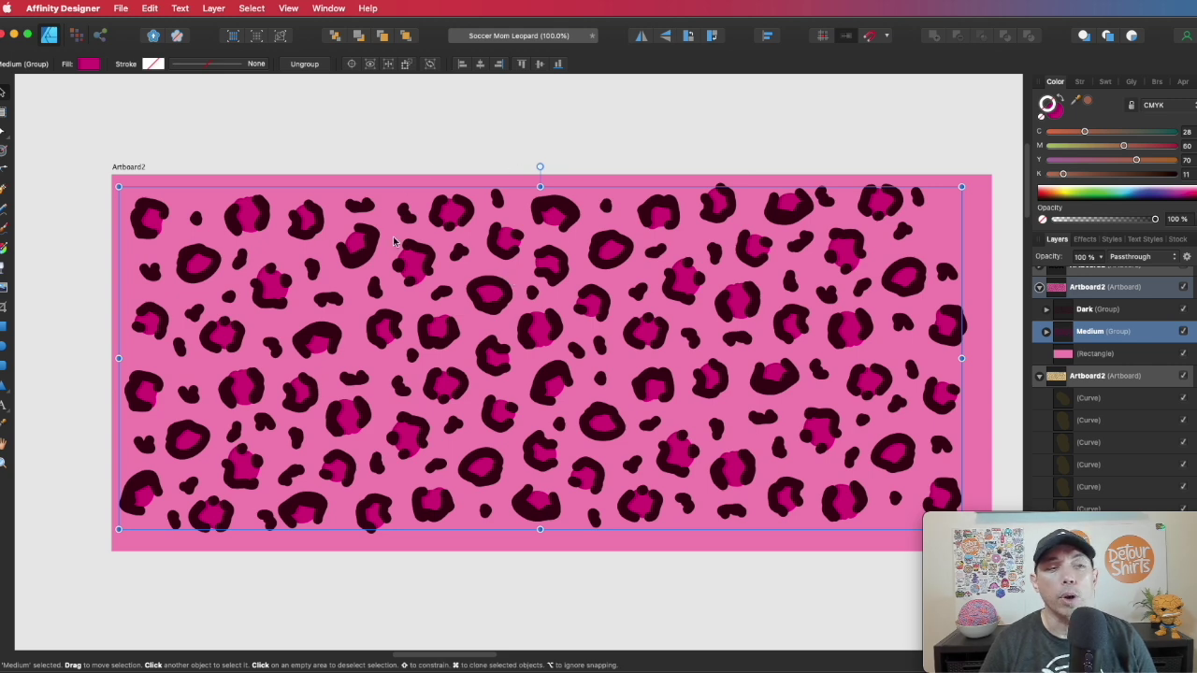
{"action": "left_click", "coordinate": [342, 178]}
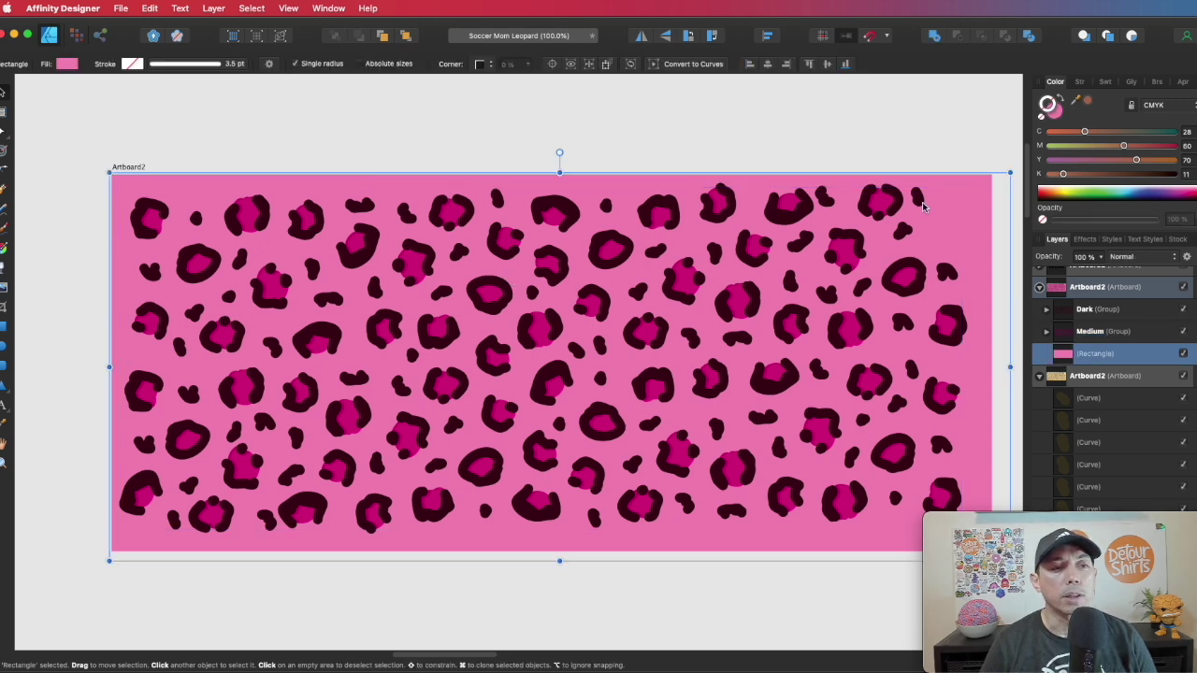
{"action": "key", "text": "Escape"}
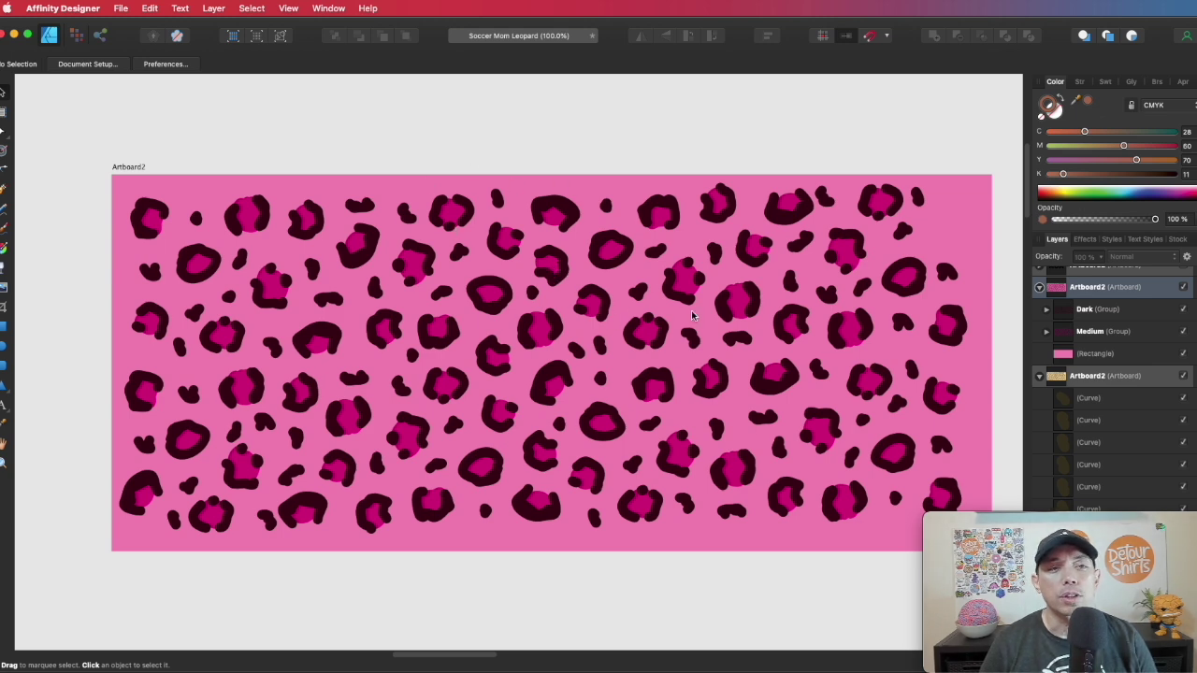
- Pan and zoom to bring the Soccer MOM lettering artboard into view at 75%
{"action": "left_click_drag", "start_coordinate": [774, 300], "coordinate": [652, 315]}
{"action": "scroll", "coordinate": [652, 314], "scroll_direction": "right", "scroll_amount": 15}
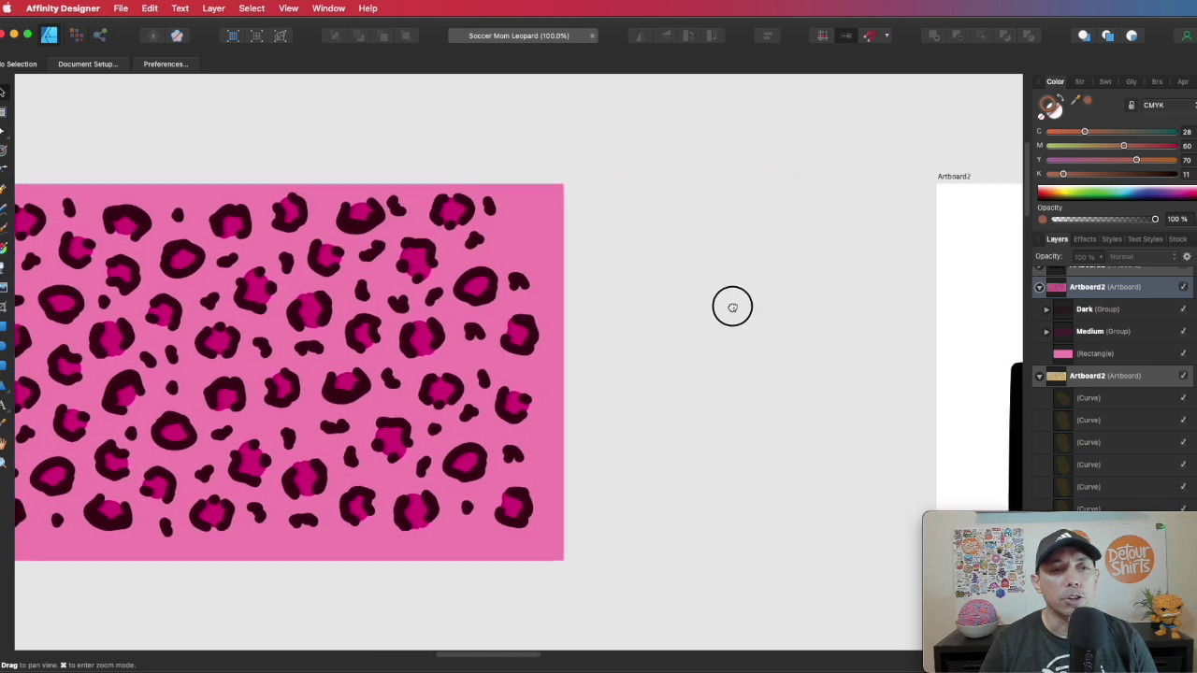
{"action": "left_click_drag", "start_coordinate": [509, 306], "coordinate": [454, 299]}
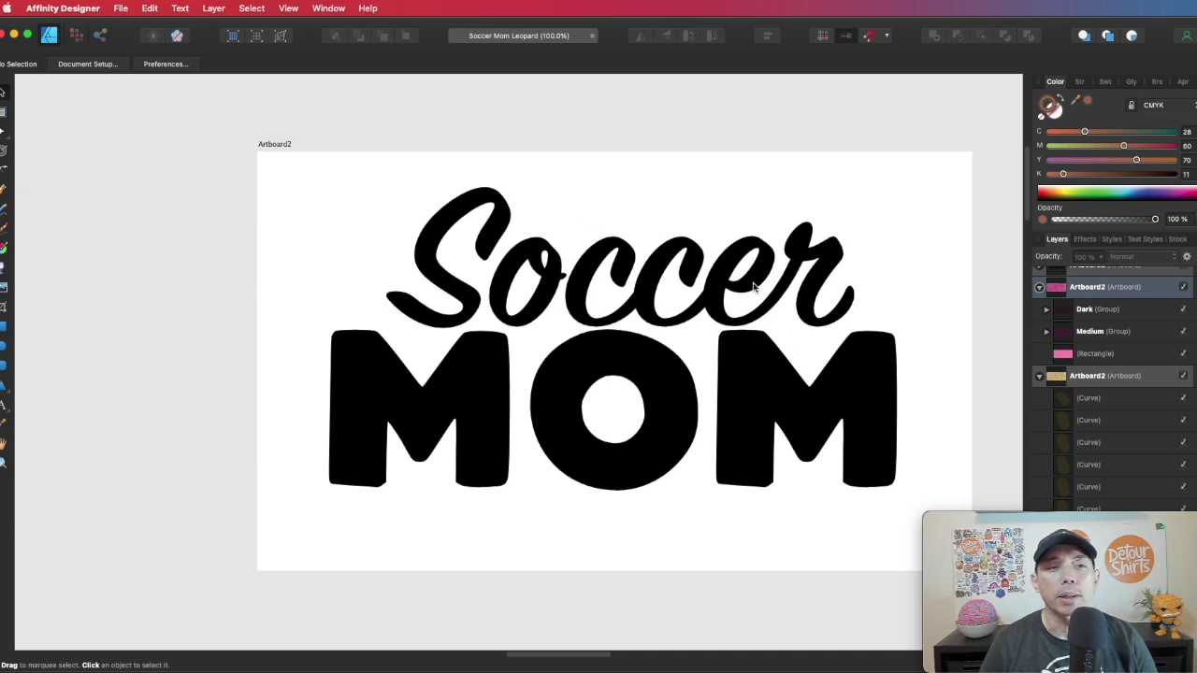
{"action": "left_click_drag", "start_coordinate": [845, 270], "coordinate": [657, 269]}
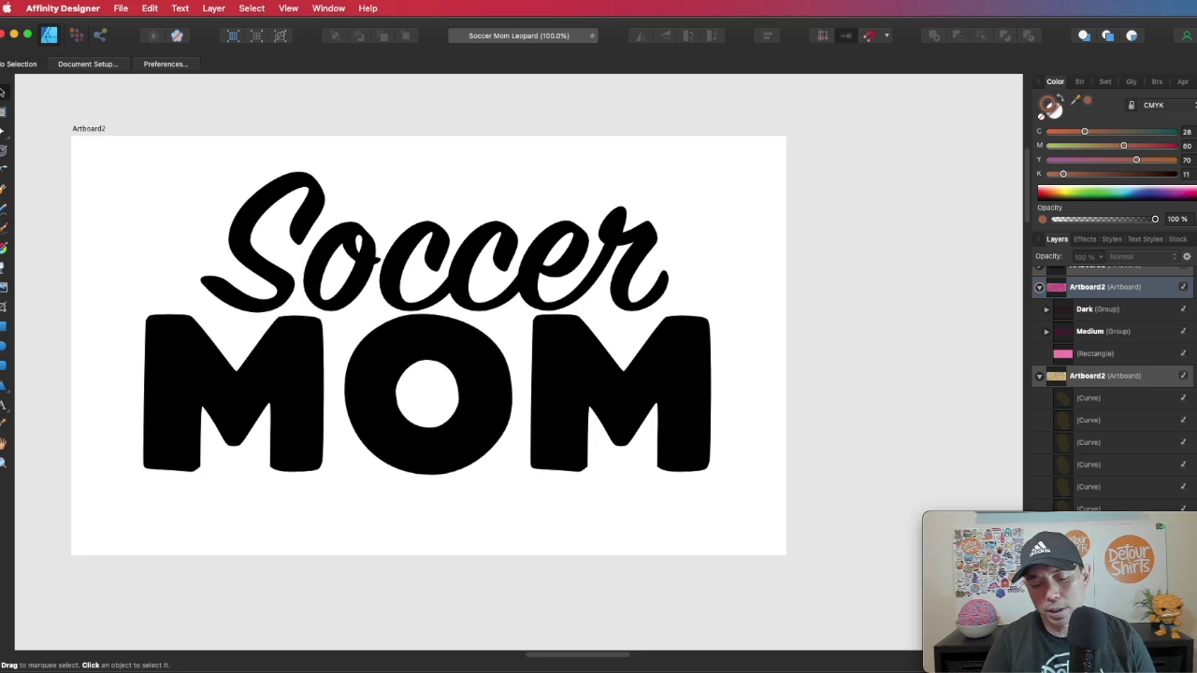
{"action": "key", "text": "super+minus"}
{"action": "key", "text": "super+minus"}
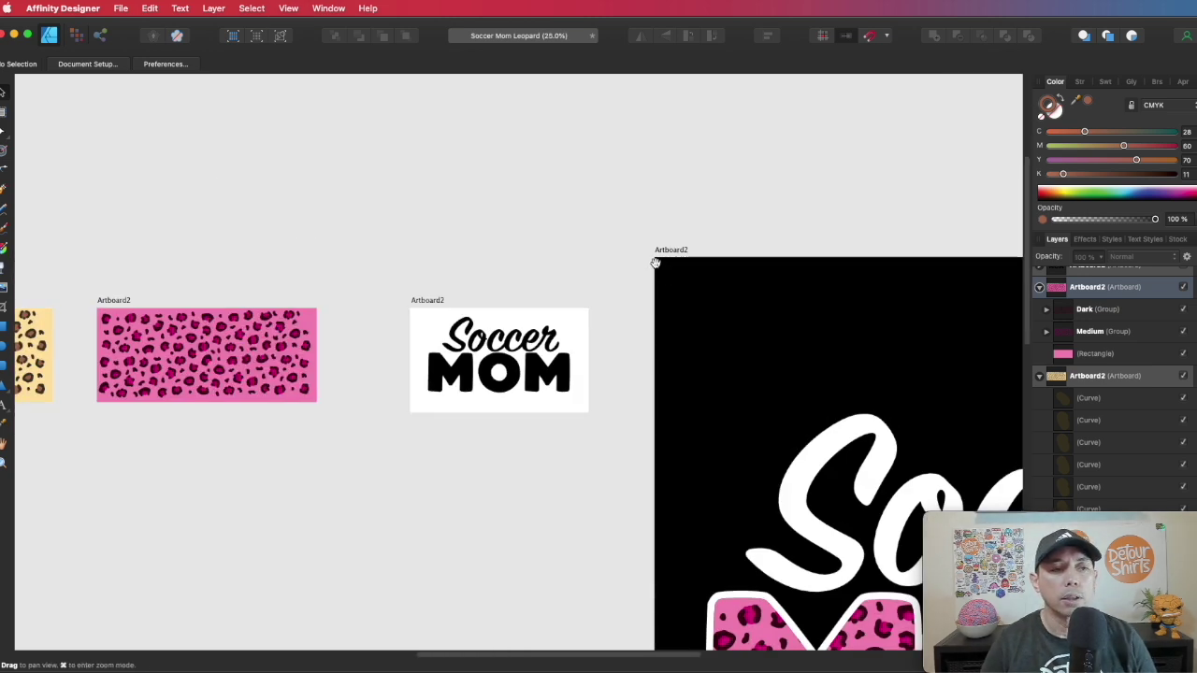
{"action": "mouse_move", "coordinate": [655, 267]}
{"action": "left_mouse_down"}
{"action": "mouse_move", "coordinate": [474, 158]}
{"action": "mouse_move", "coordinate": [505, 154]}
{"action": "mouse_move", "coordinate": [420, 109]}
{"action": "mouse_move", "coordinate": [583, 177]}
{"action": "mouse_move", "coordinate": [449, 166]}
{"action": "mouse_move", "coordinate": [662, 262]}
{"action": "left_mouse_up"}
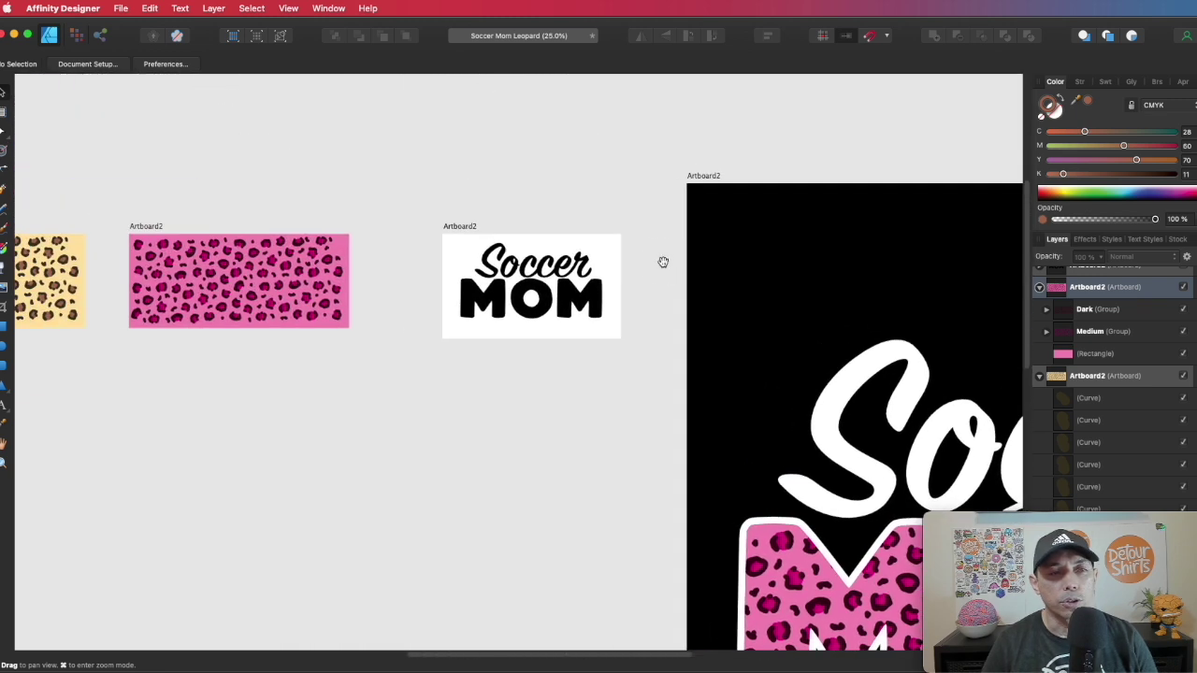
{"action": "key", "text": "super+equal"}
{"action": "key", "text": "super+equal"}
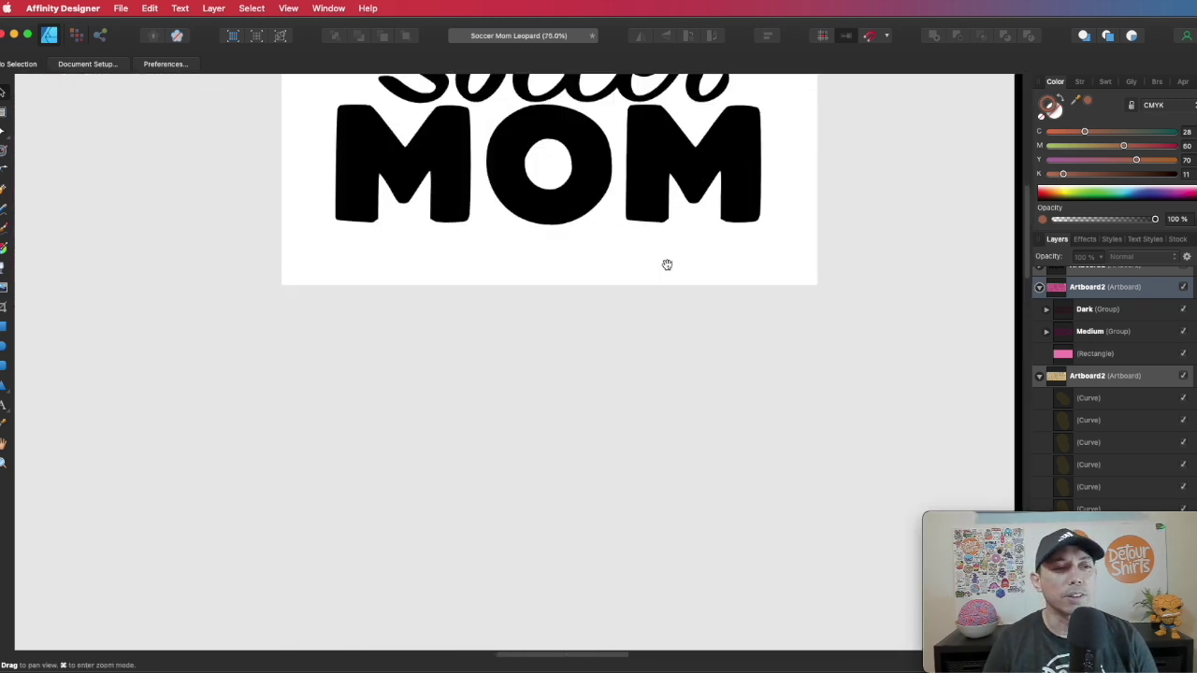
{"action": "left_click_drag", "start_coordinate": [665, 262], "coordinate": [735, 429]}
- Check the fonts, SignPainter HouseScript for 'Soccer' and Watermelon for 'MOM', then zoom to 50%
{"action": "left_click", "coordinate": [524, 229]}
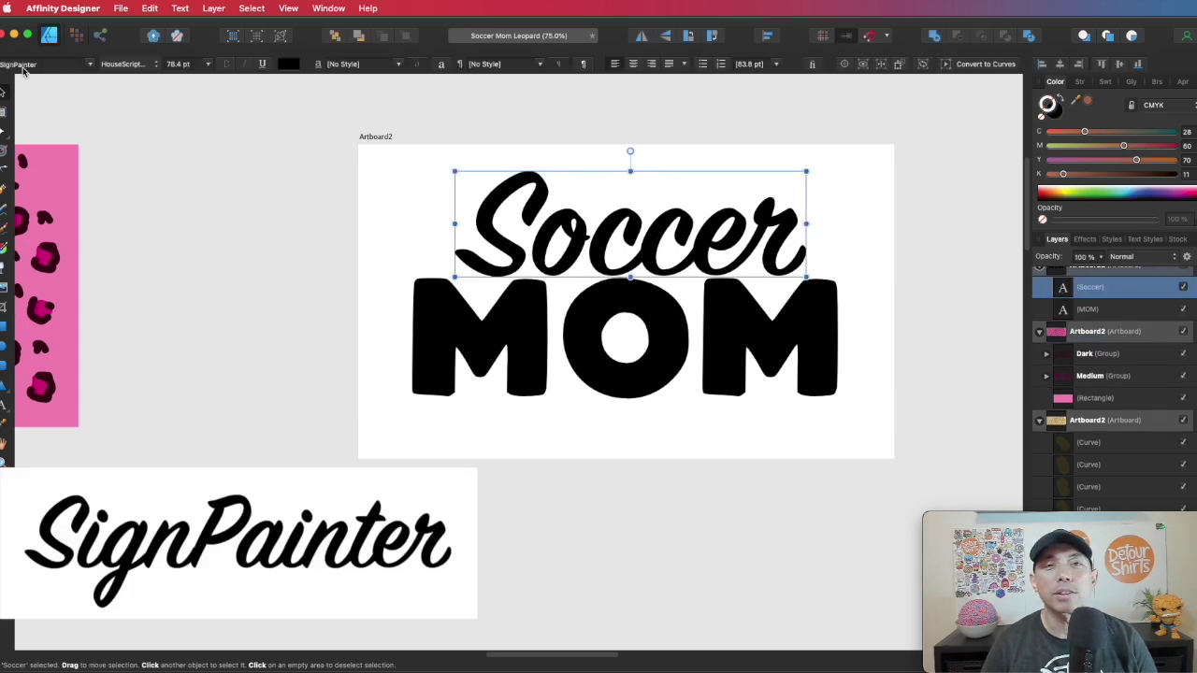
{"action": "left_click", "coordinate": [679, 320]}
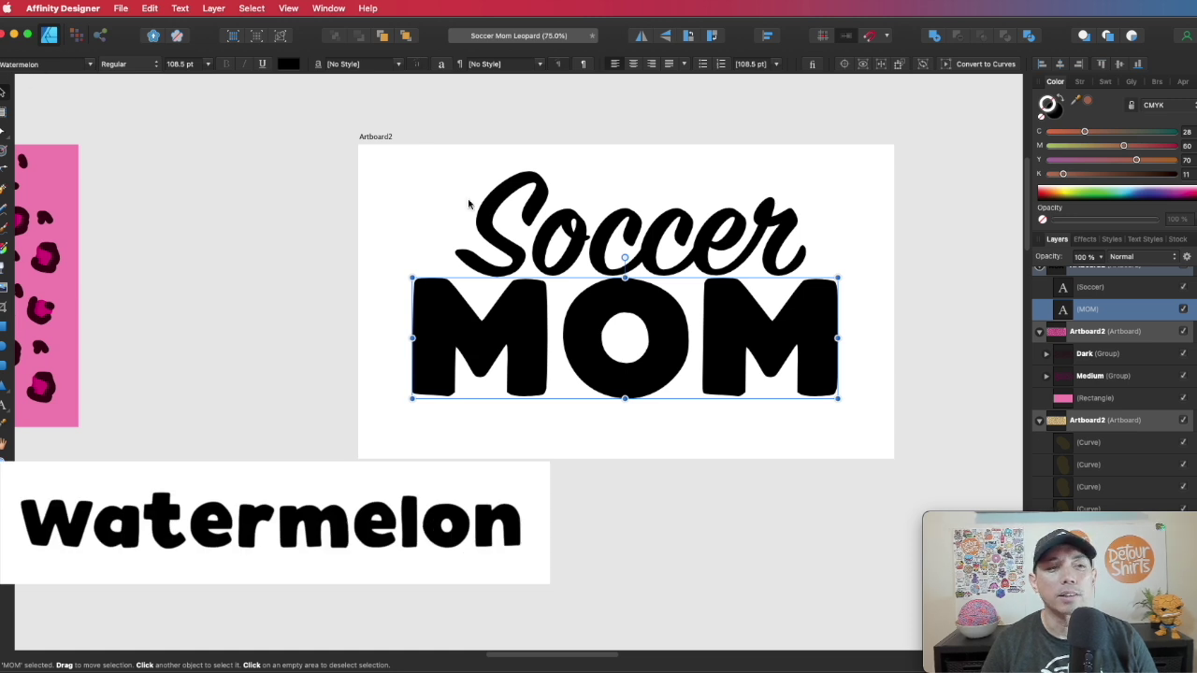
{"action": "left_click", "coordinate": [519, 135]}
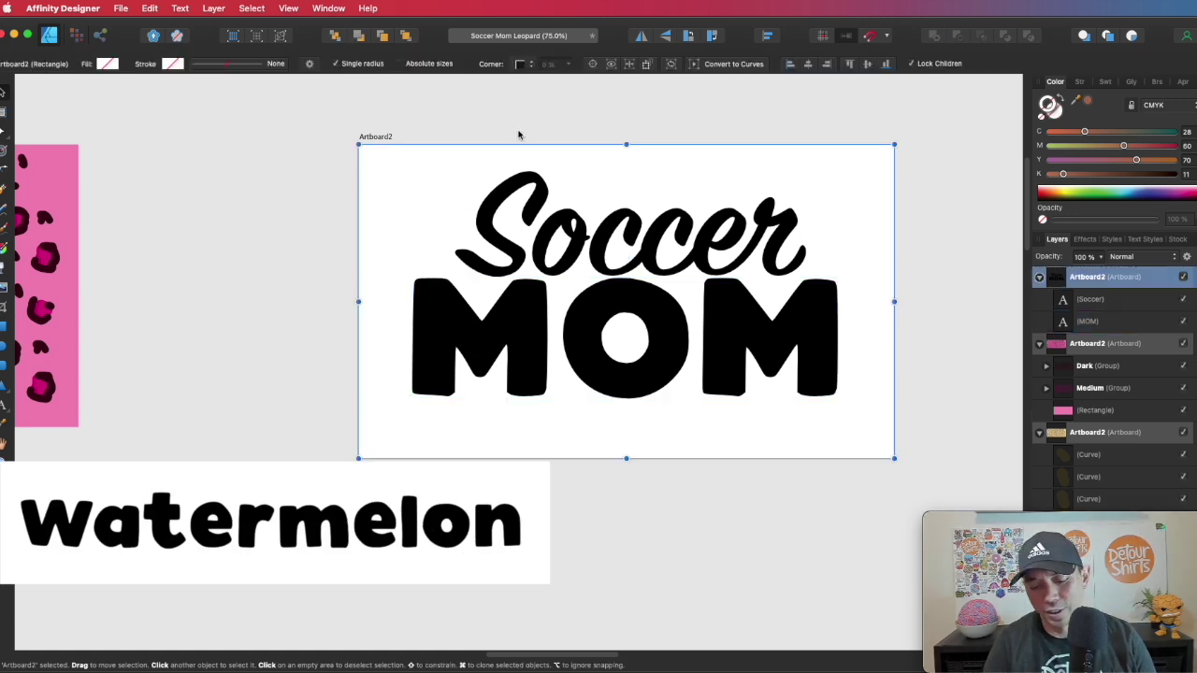
{"action": "key", "text": "super+minus"}
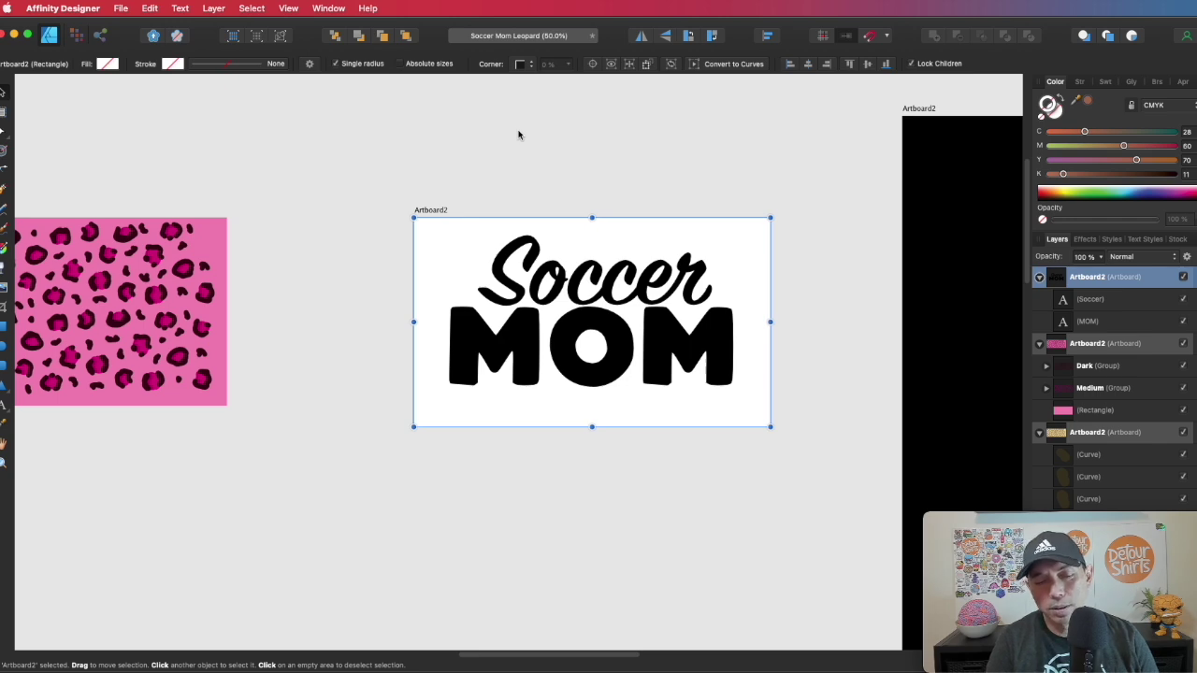
- Zoom out to 15% and pan across the canvas toward the final design artboard
{"action": "key", "text": "super+minus"}
{"action": "scroll", "coordinate": [366, 102], "scroll_direction": "right", "scroll_amount": 5}
{"action": "scroll", "coordinate": [406, 122], "scroll_direction": "down", "scroll_amount": 2}
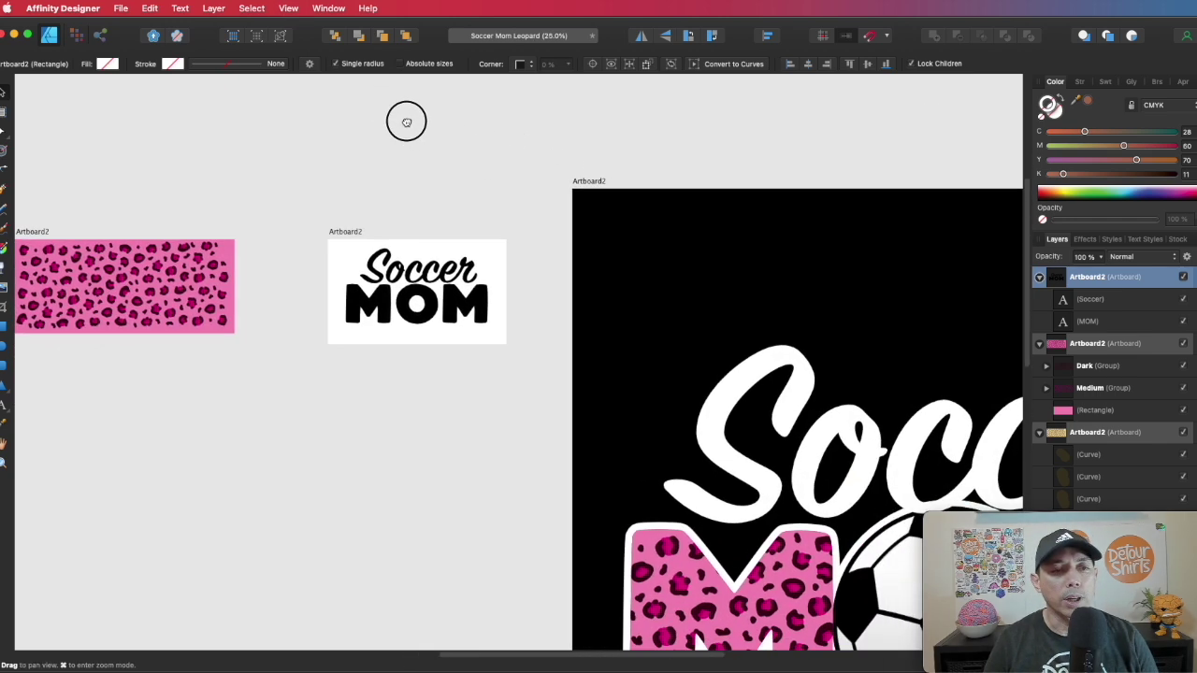
{"action": "key", "text": "super+plus"}
{"action": "key", "text": "super+minus"}
{"action": "key", "text": "super+minus"}
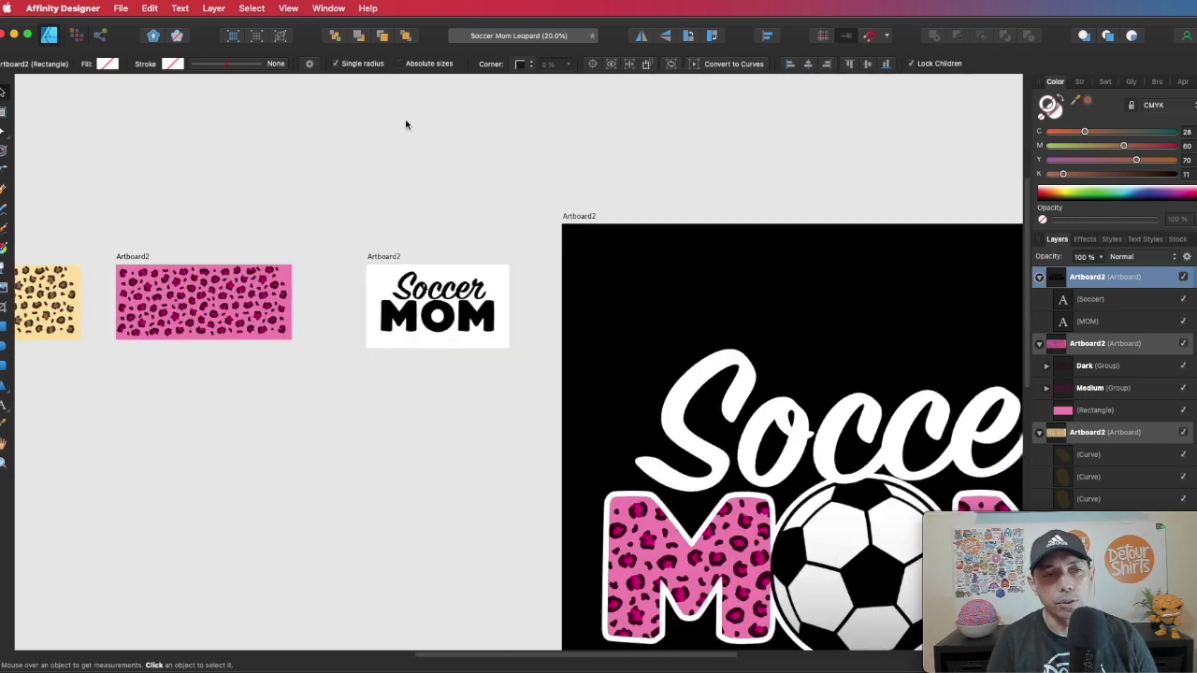
{"action": "key", "text": "super+minus"}
{"action": "scroll", "coordinate": [446, 123], "scroll_direction": "right", "scroll_amount": 5}
{"action": "scroll", "coordinate": [447, 122], "scroll_direction": "down", "scroll_amount": 3}
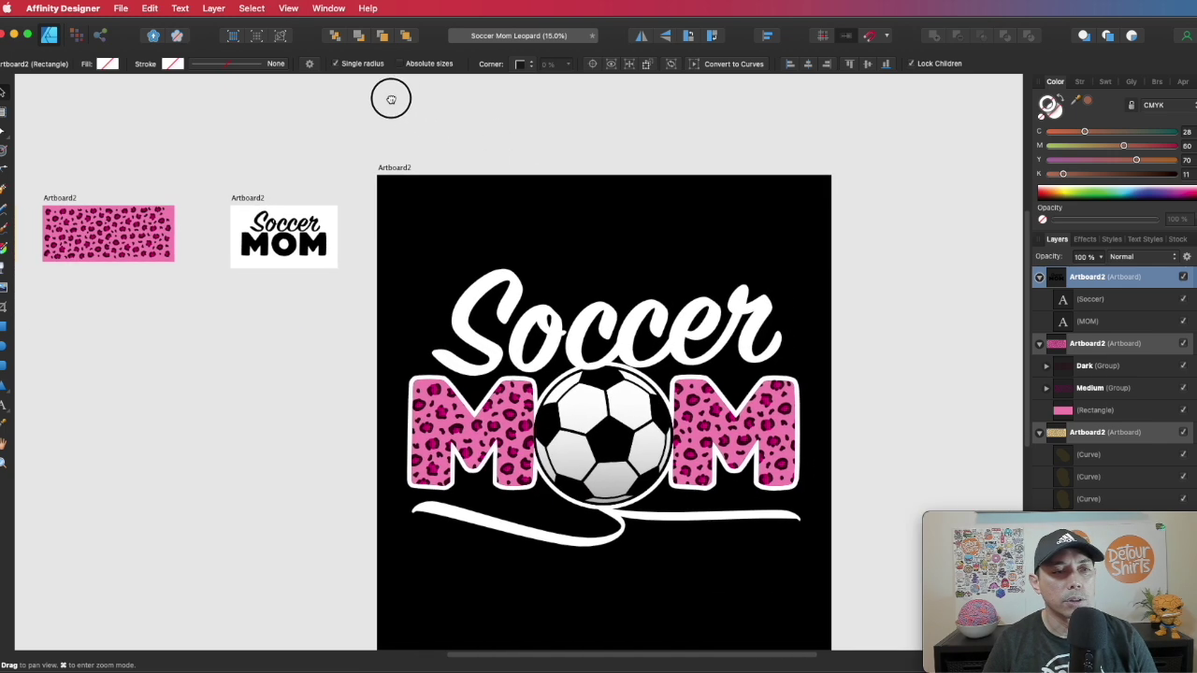
{"action": "scroll", "coordinate": [390, 99], "scroll_direction": "left", "scroll_amount": 6}
{"action": "scroll", "coordinate": [671, 141], "scroll_direction": "up", "scroll_amount": 2}
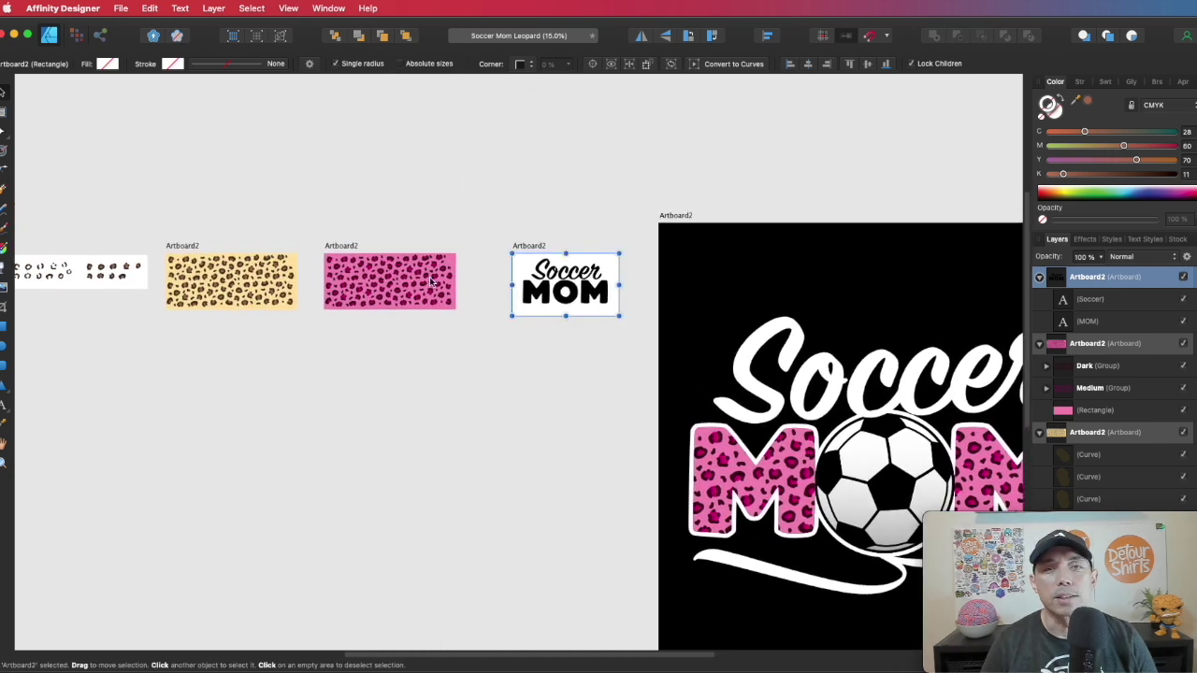
{"action": "scroll", "coordinate": [583, 225], "scroll_direction": "right", "scroll_amount": 6}
{"action": "scroll", "coordinate": [584, 225], "scroll_direction": "down", "scroll_amount": 2}
- Select the black Soccer MOM design artboard and centre it in view
{"action": "left_click", "coordinate": [453, 142]}
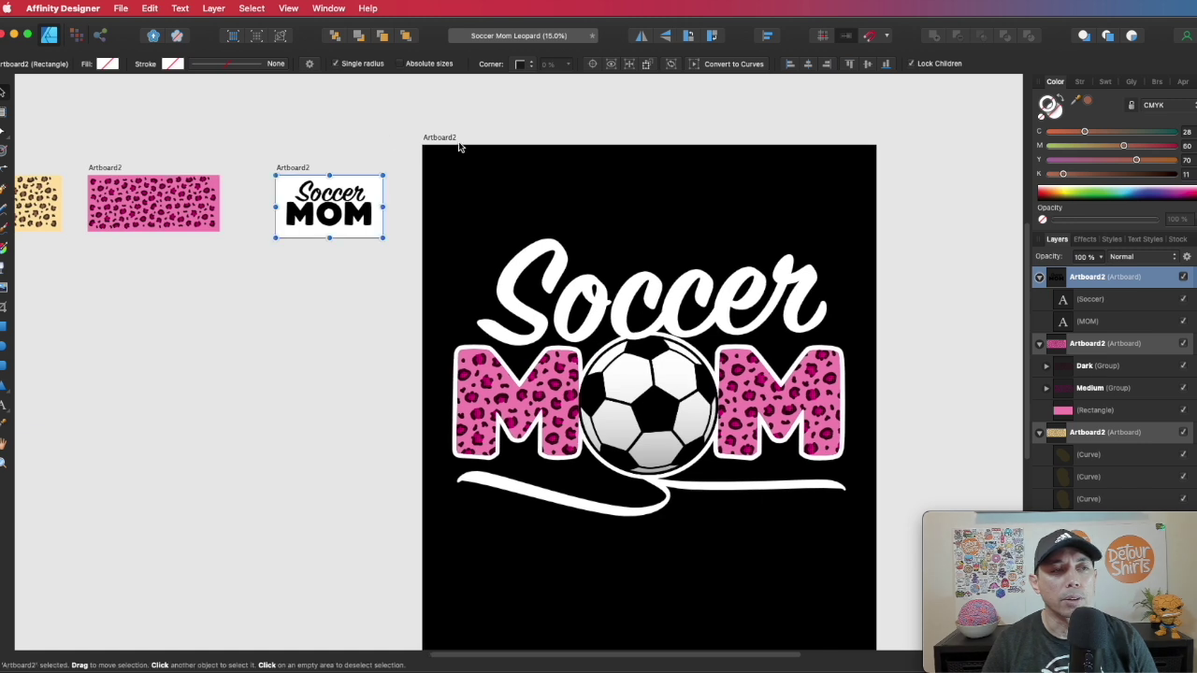
{"action": "scroll", "coordinate": [508, 118], "scroll_direction": "down", "scroll_amount": 3}
{"action": "scroll", "coordinate": [507, 118], "scroll_direction": "right", "scroll_amount": 1}
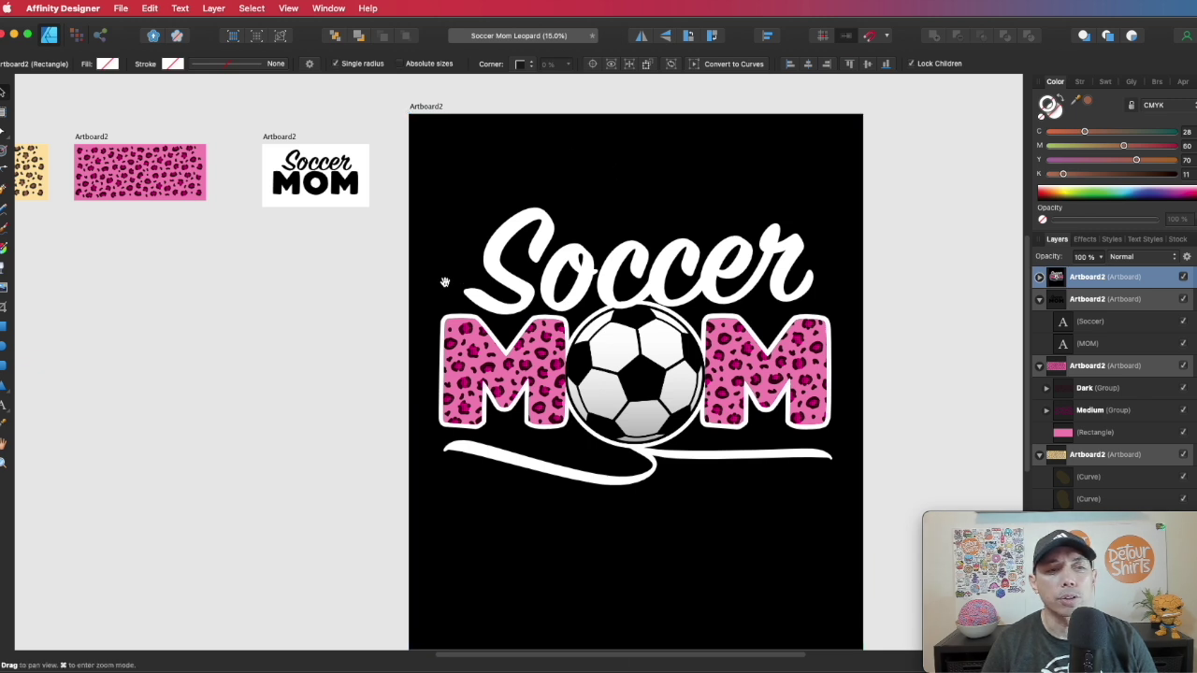
{"action": "scroll", "coordinate": [446, 253], "scroll_direction": "down", "scroll_amount": 2}
{"action": "scroll", "coordinate": [446, 253], "scroll_direction": "left", "scroll_amount": 1}
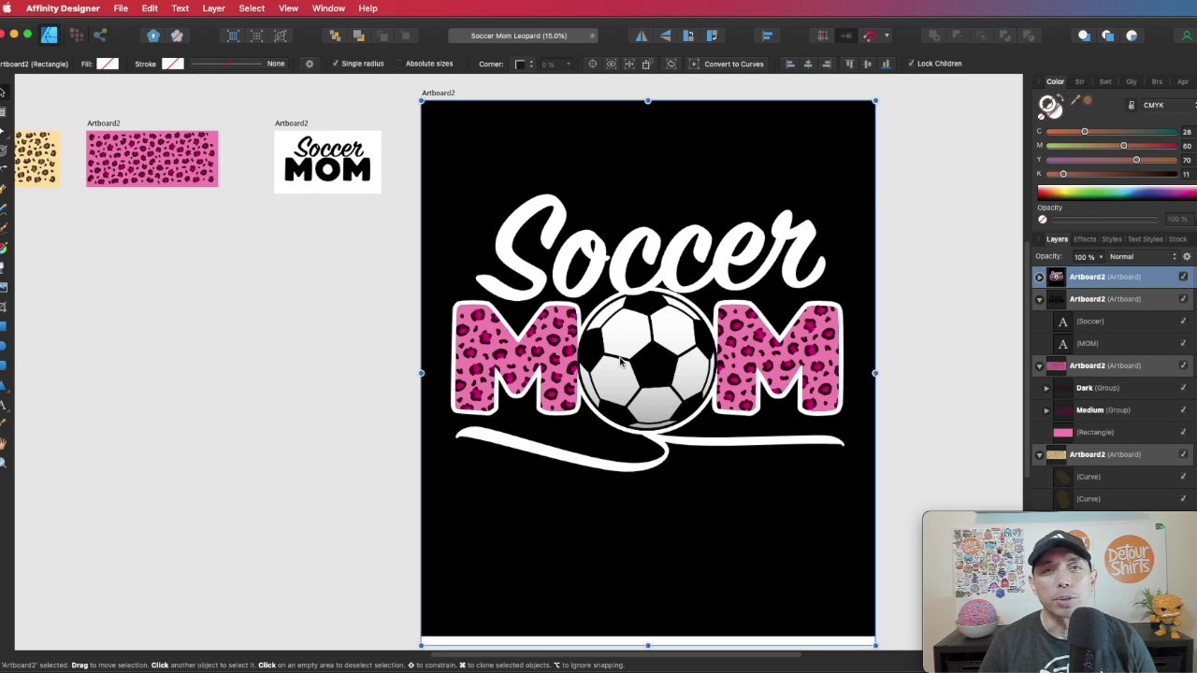
{"action": "left_click", "coordinate": [567, 271]}
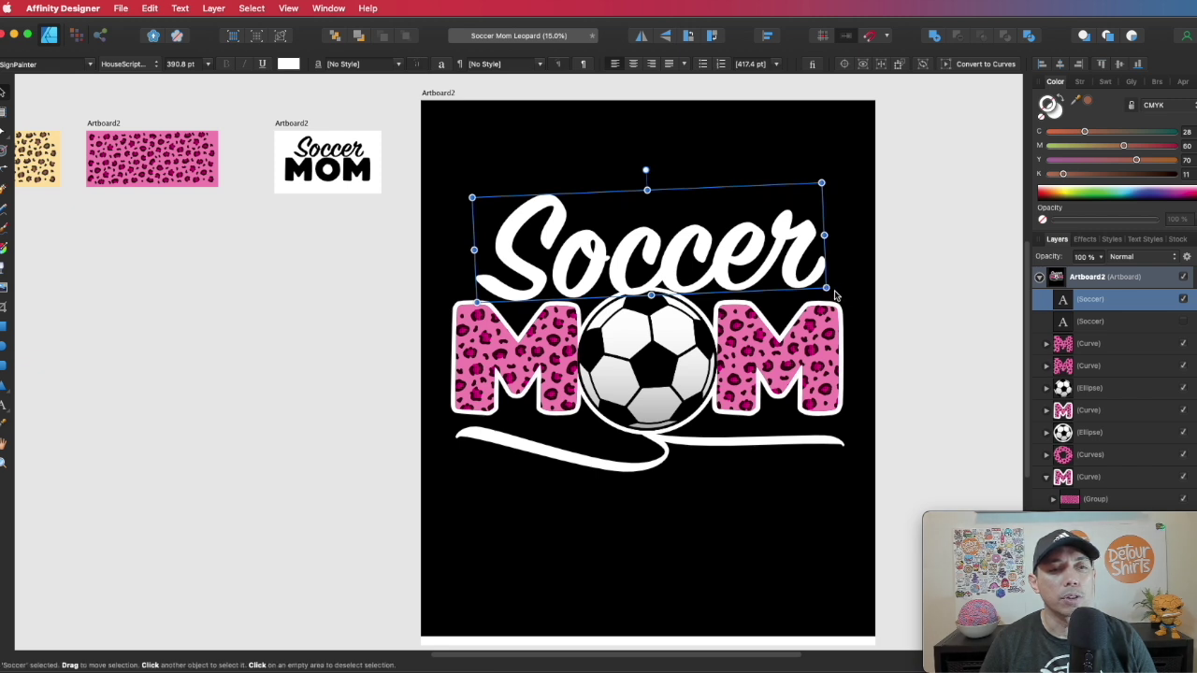
{"action": "left_click_drag", "start_coordinate": [832, 290], "coordinate": [844, 273]}
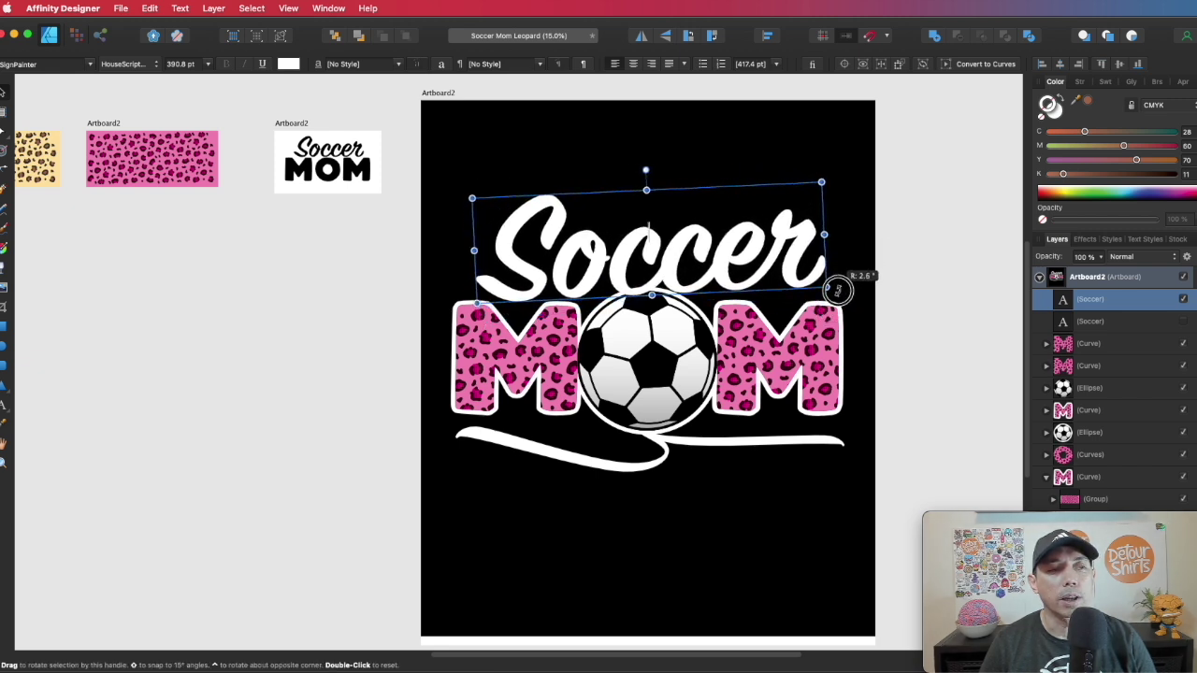
{"action": "left_click", "coordinate": [887, 325]}
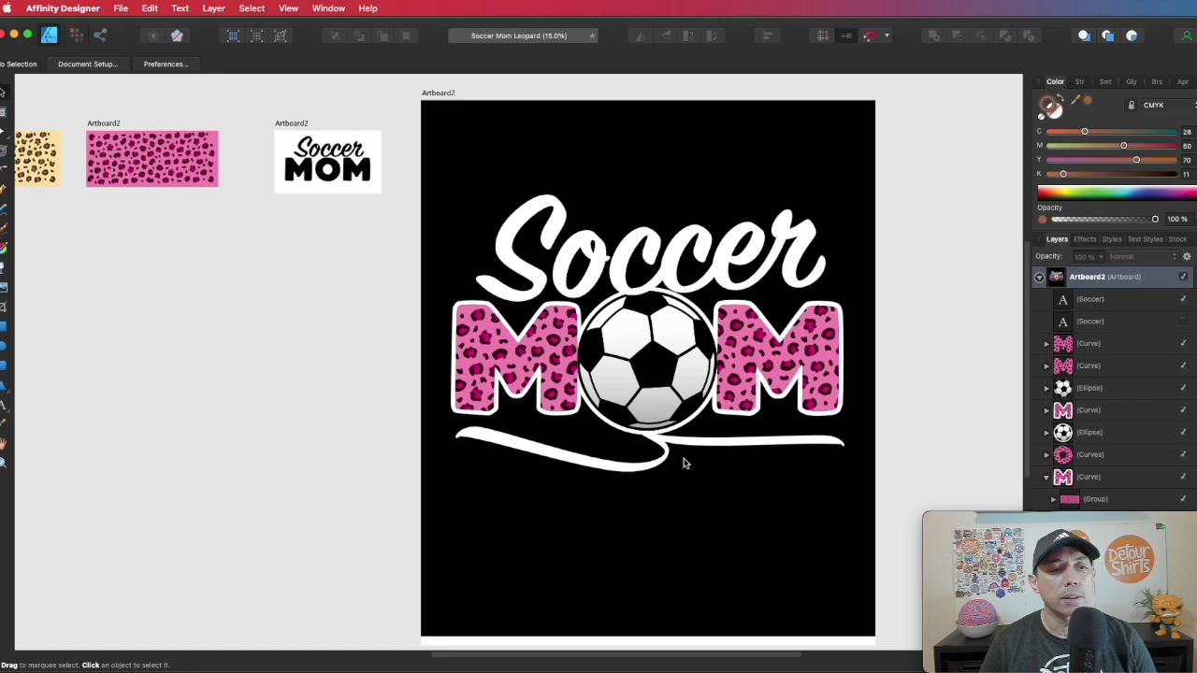
{"action": "left_click", "coordinate": [617, 471]}
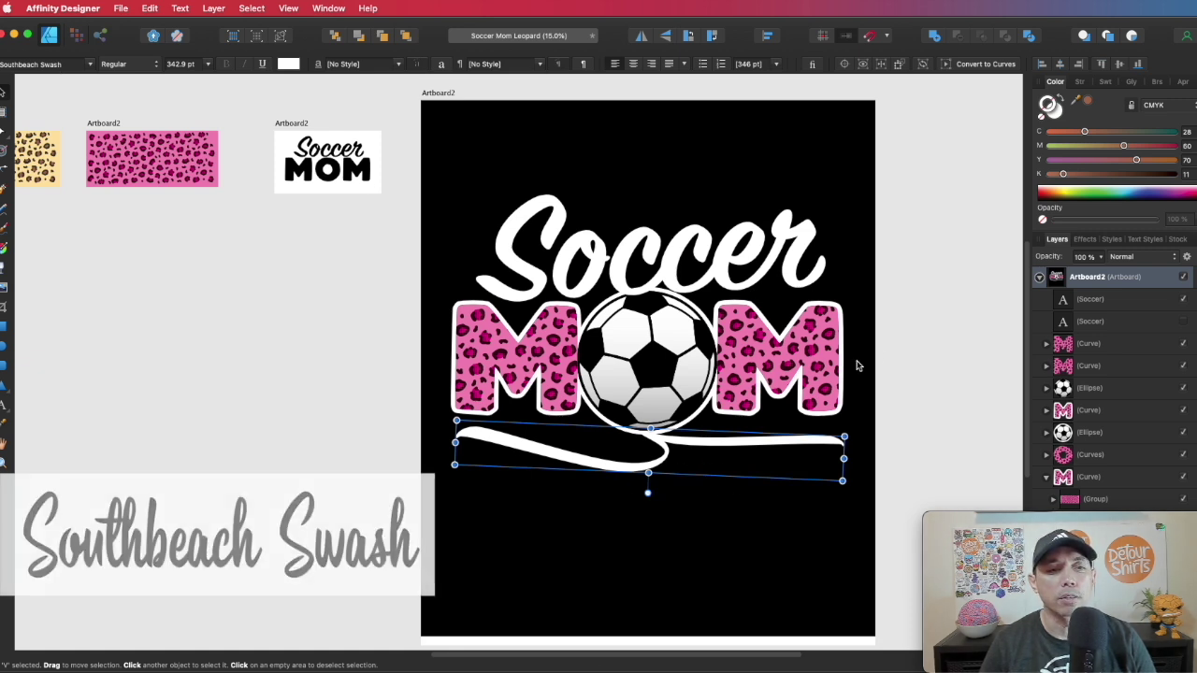
{"action": "left_click", "coordinate": [916, 328]}
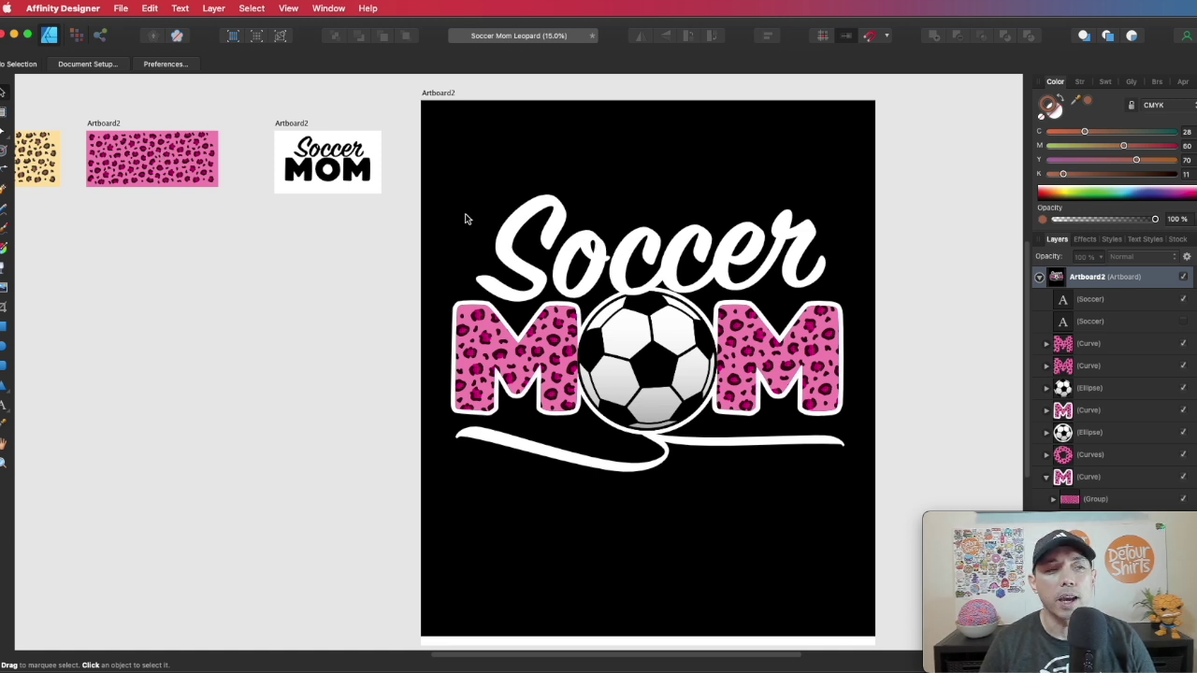
{"action": "left_click_drag", "start_coordinate": [299, 254], "coordinate": [539, 302]}
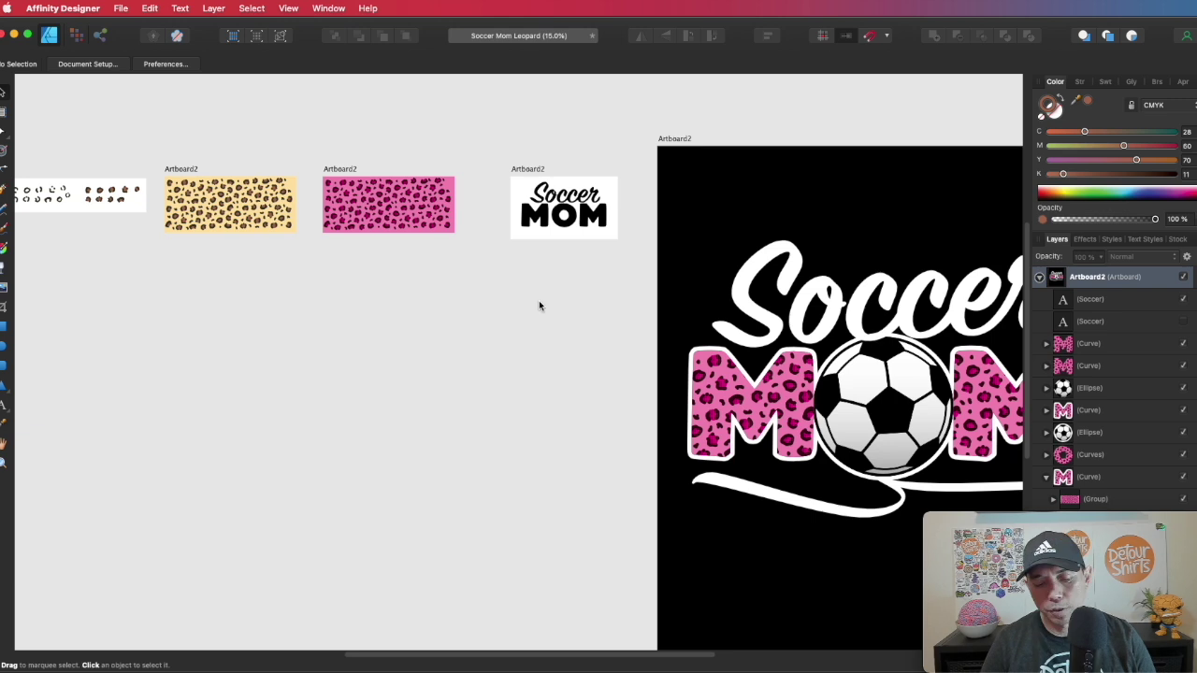
- Duplicate the Soccer MOM lettering artboard and place the copy below the original
{"action": "scroll", "coordinate": [537, 299], "scroll_direction": "up", "scroll_amount": 5}
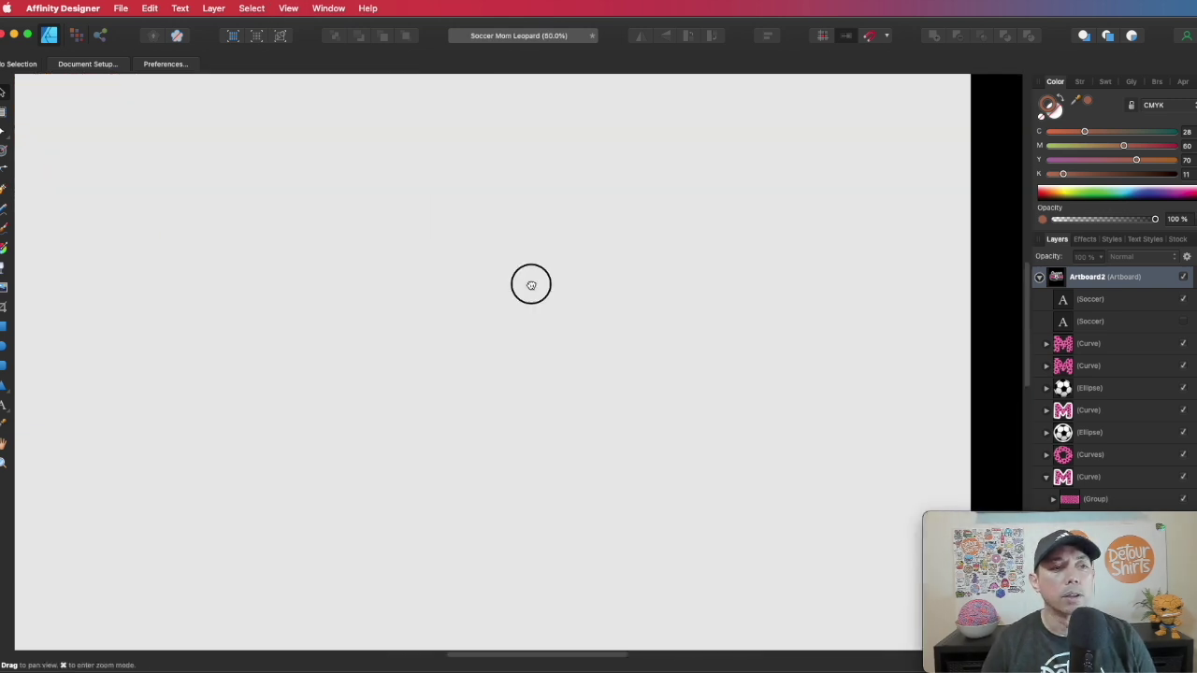
{"action": "scroll", "coordinate": [529, 283], "scroll_direction": "down", "scroll_amount": 3}
{"action": "scroll", "coordinate": [556, 545], "scroll_direction": "up", "scroll_amount": 3}
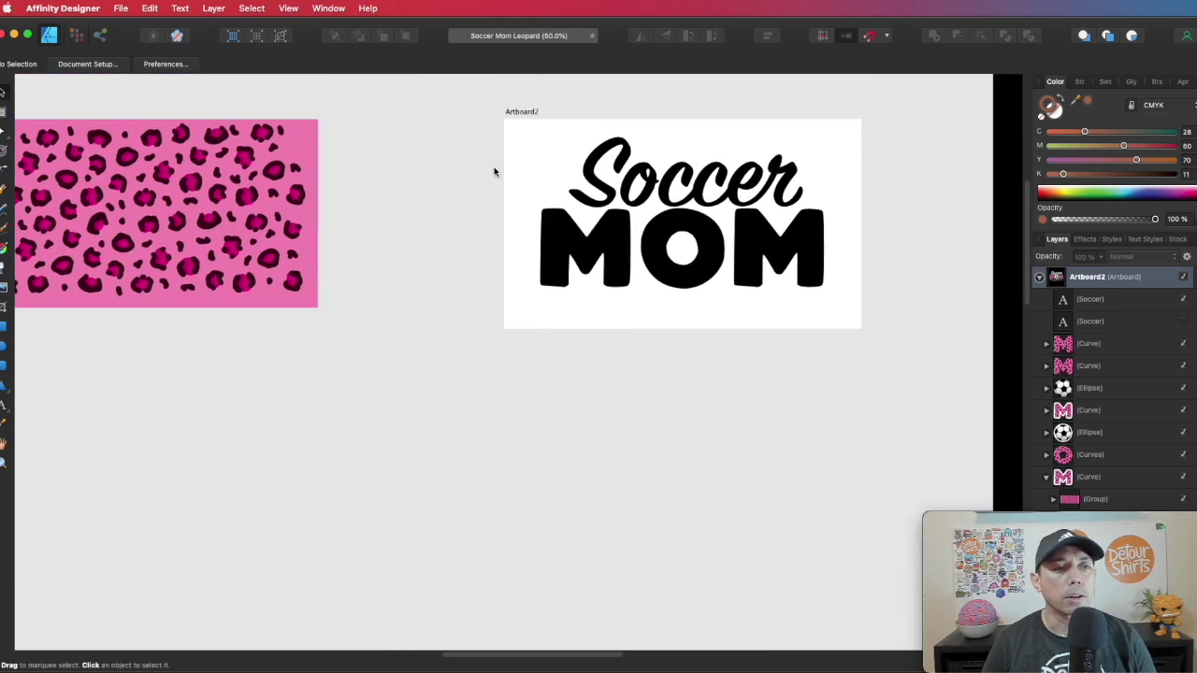
{"action": "left_click", "coordinate": [519, 111]}
{"action": "left_click_drag", "start_coordinate": [537, 109], "coordinate": [515, 355]}
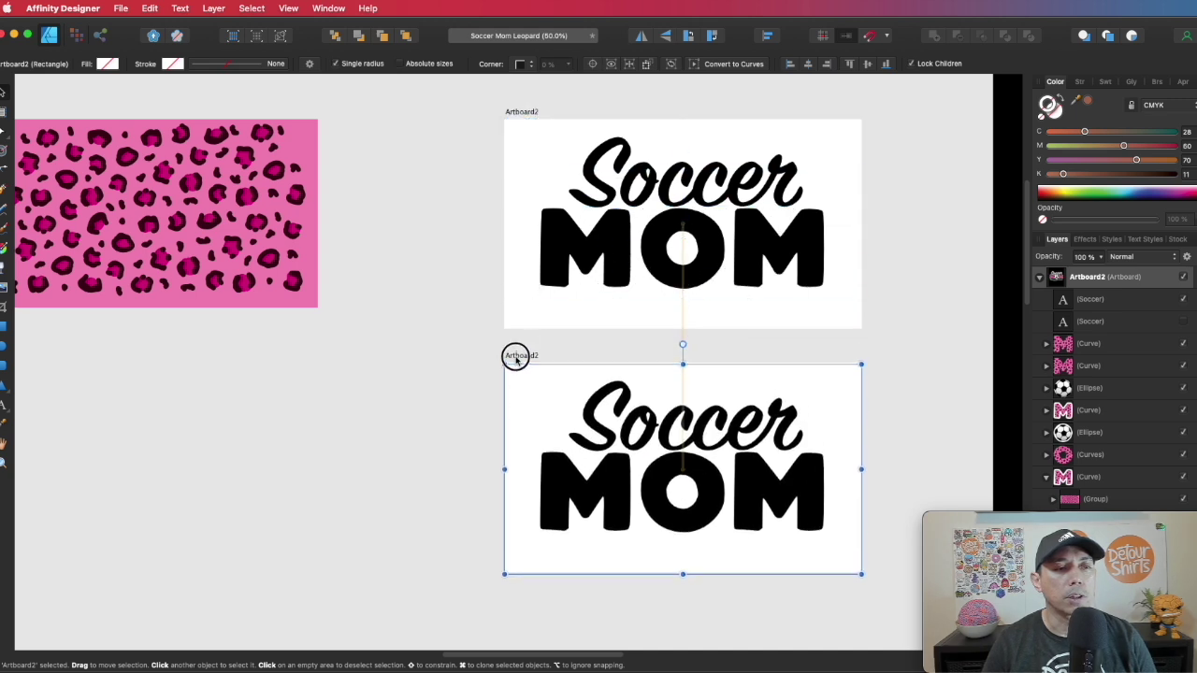
{"action": "left_click_drag", "start_coordinate": [401, 366], "coordinate": [445, 290]}
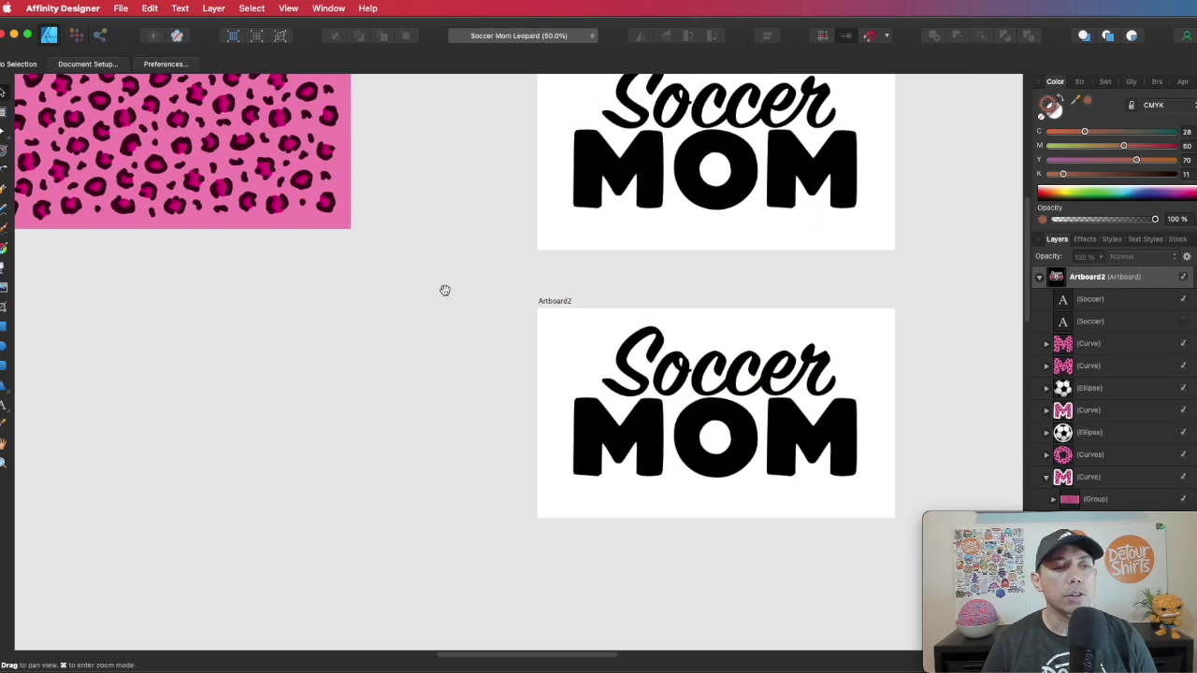
- On the copy, delete Soccer, the O and right M, then enlarge the left M to about 372.5 × 322.1 px
{"action": "left_click", "coordinate": [700, 366]}
{"action": "key", "text": "Delete"}
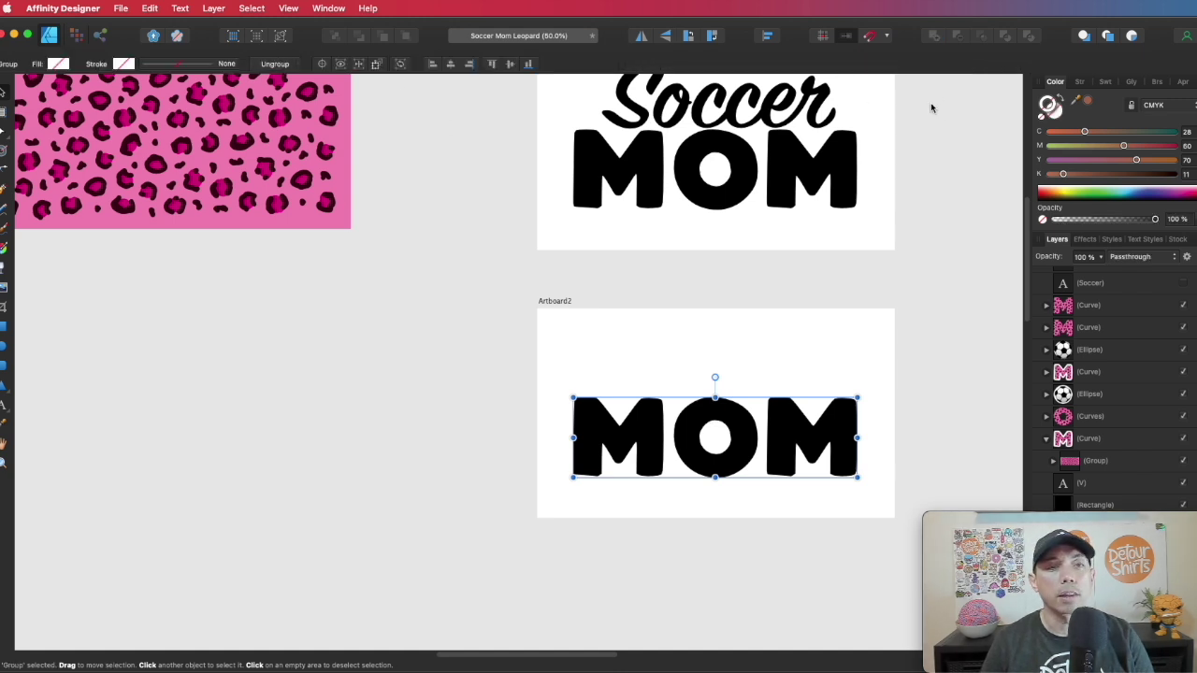
{"action": "left_click", "coordinate": [276, 64]}
{"action": "left_click", "coordinate": [551, 374]}
{"action": "left_click", "coordinate": [736, 418]}
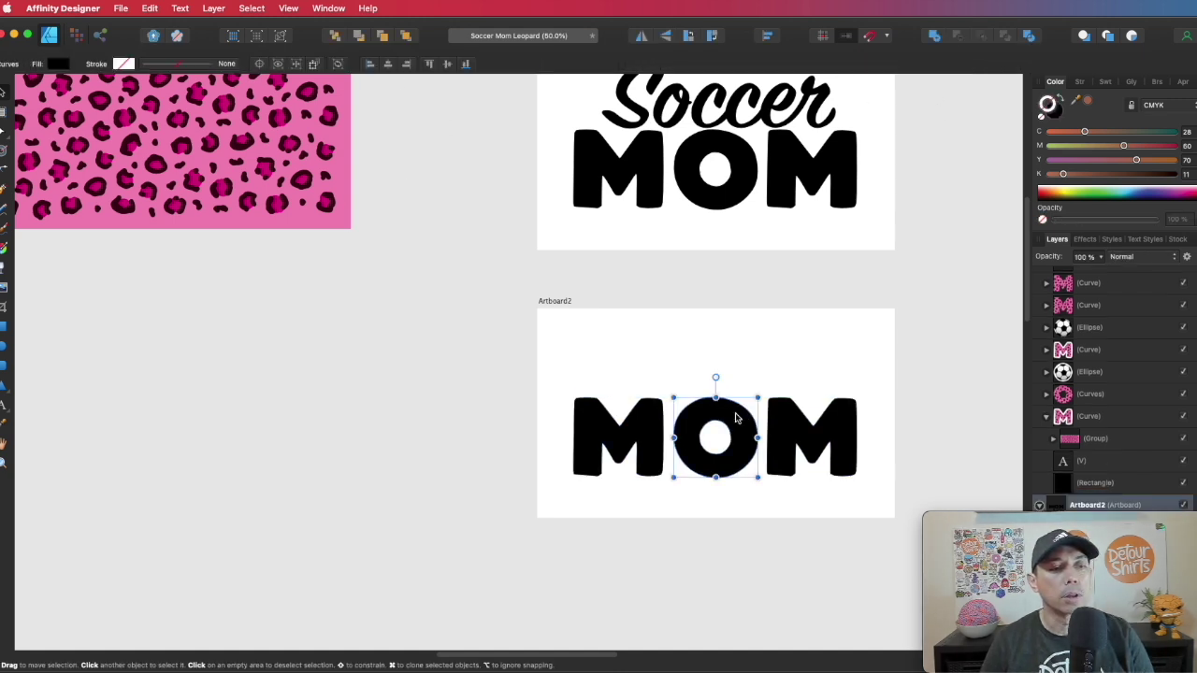
{"action": "key", "text": "Delete"}
{"action": "left_click", "coordinate": [807, 433]}
{"action": "key", "text": "Delete"}
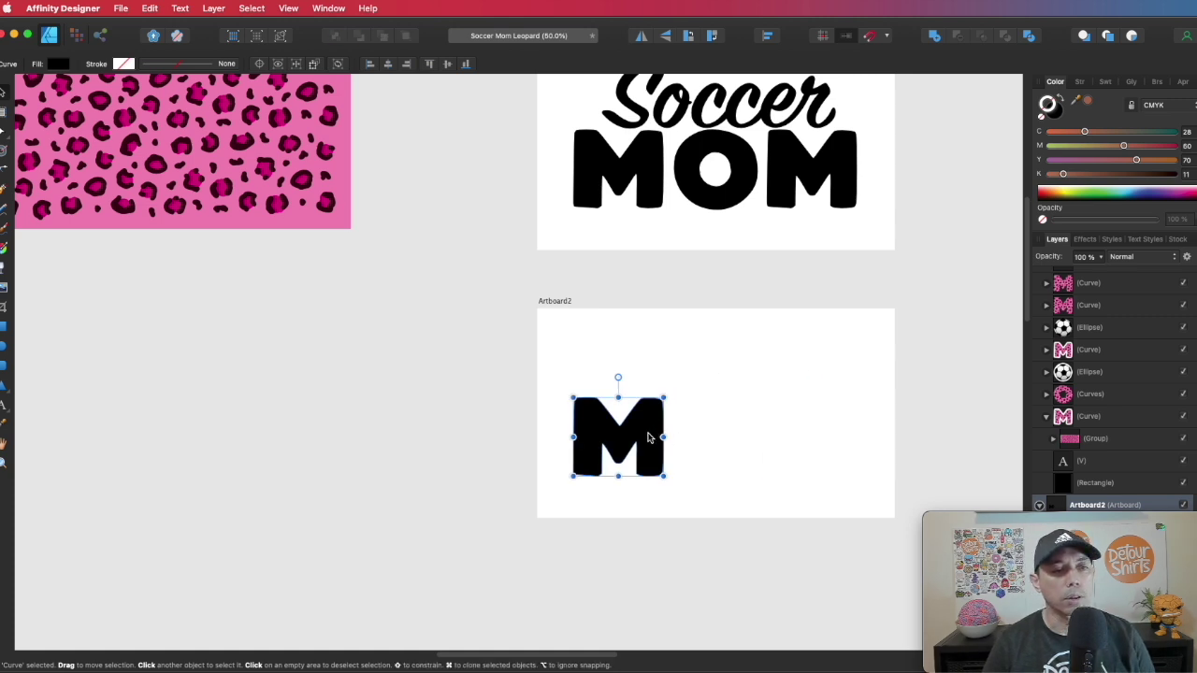
{"action": "left_click_drag", "start_coordinate": [648, 437], "coordinate": [775, 475]}
{"action": "left_click", "coordinate": [508, 342]}
- Bring the leopard pattern artboard into view and select its three pattern objects
{"action": "left_click_drag", "start_coordinate": [411, 279], "coordinate": [486, 348]}
{"action": "left_click_drag", "start_coordinate": [546, 374], "coordinate": [606, 391]}
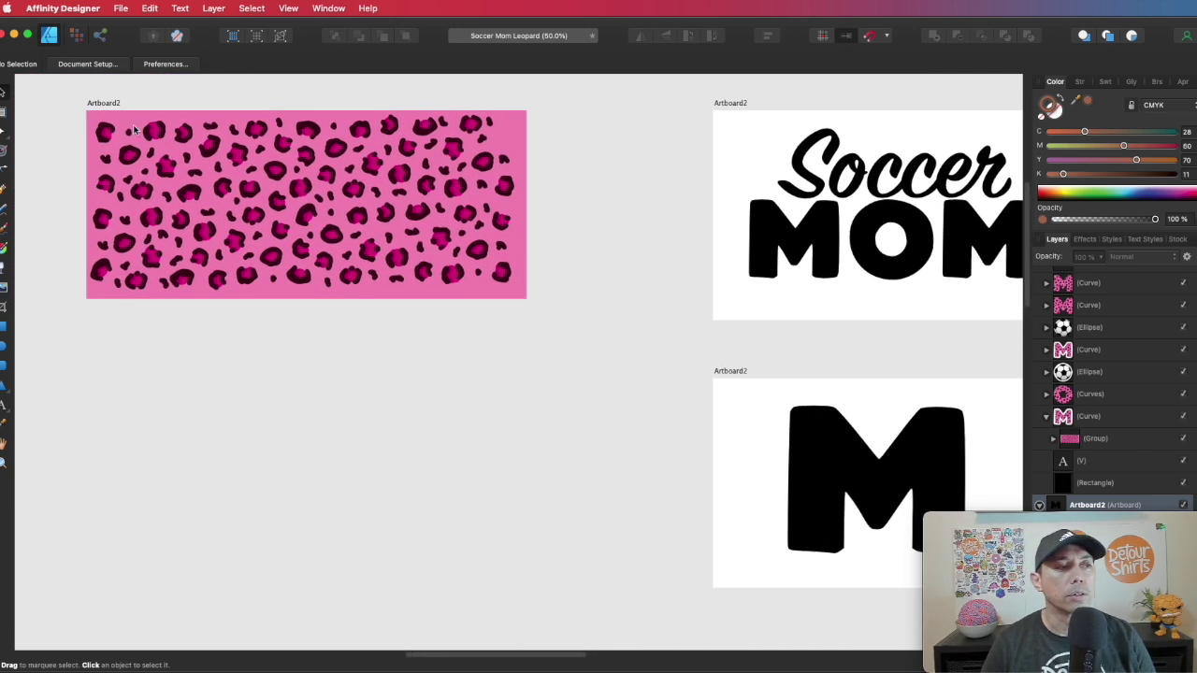
{"action": "left_click_drag", "start_coordinate": [53, 82], "coordinate": [594, 402]}
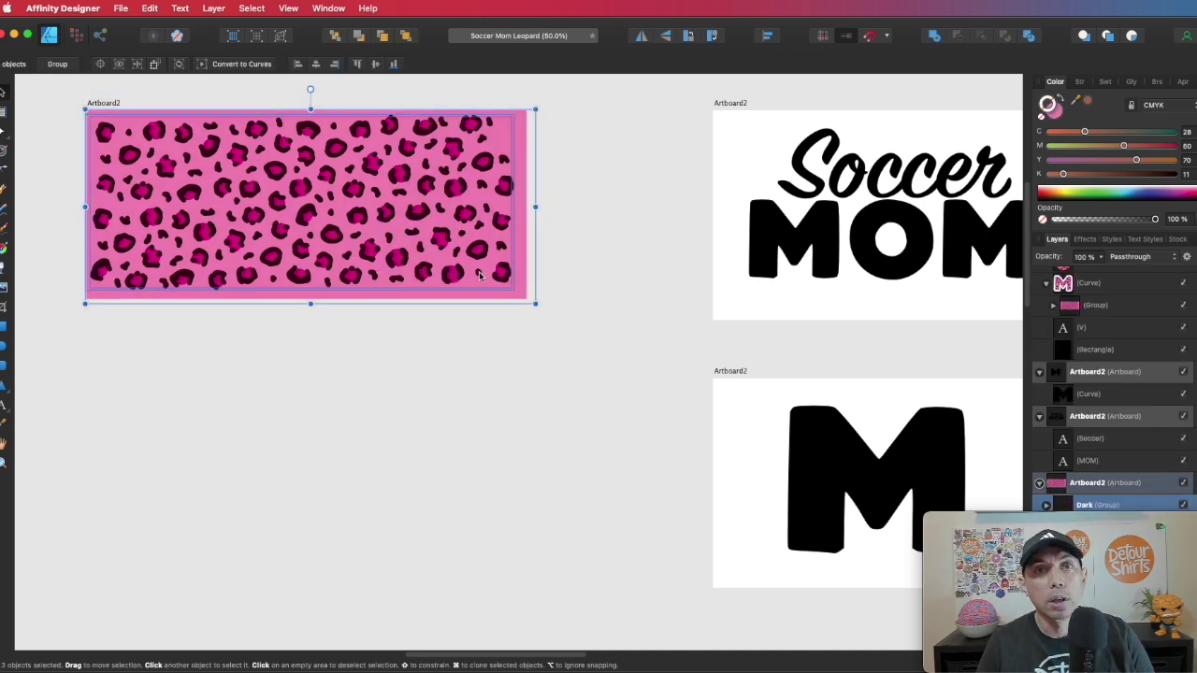
- Group the three leopard objects, move them over the M, and clip the group inside the M in Layers
{"action": "key", "text": "super+g"}
{"action": "left_click_drag", "start_coordinate": [386, 193], "coordinate": [828, 444]}
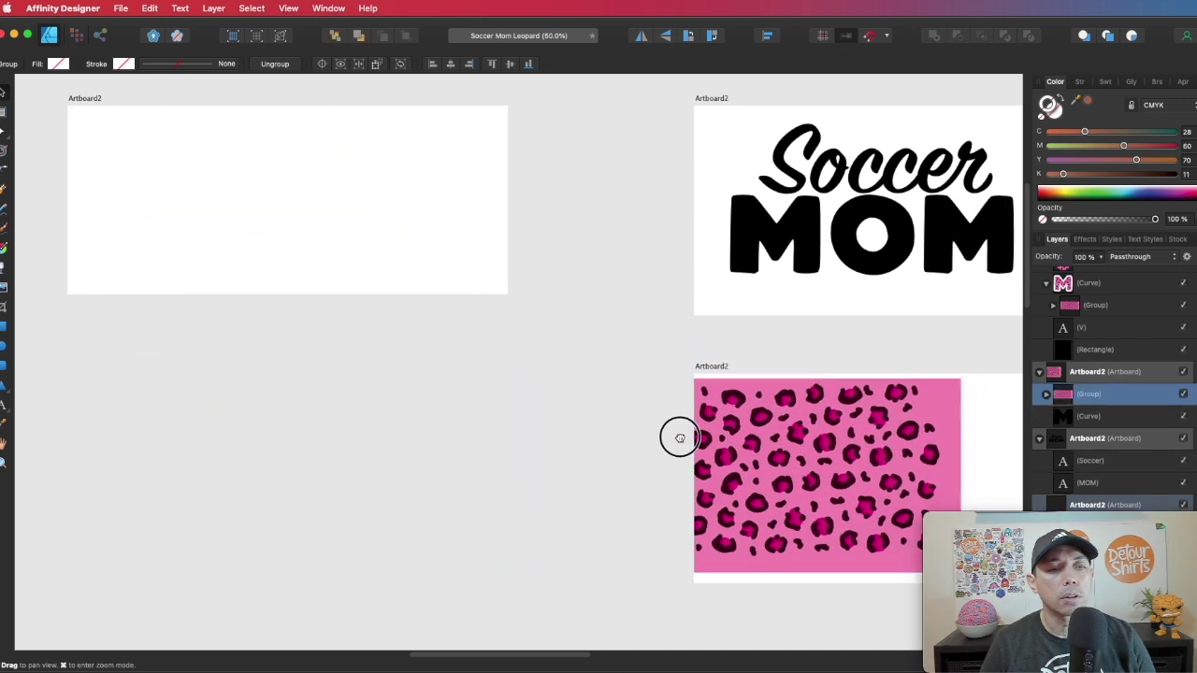
{"action": "left_click_drag", "start_coordinate": [680, 438], "coordinate": [483, 409]}
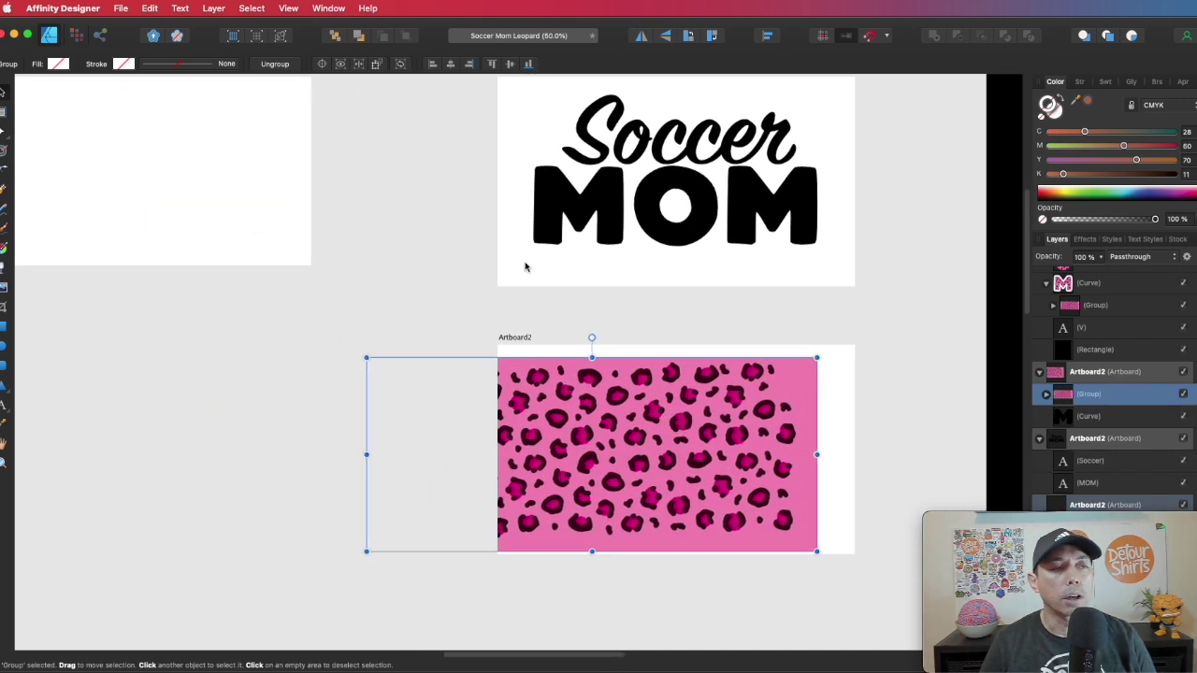
{"action": "left_click", "coordinate": [1085, 417]}
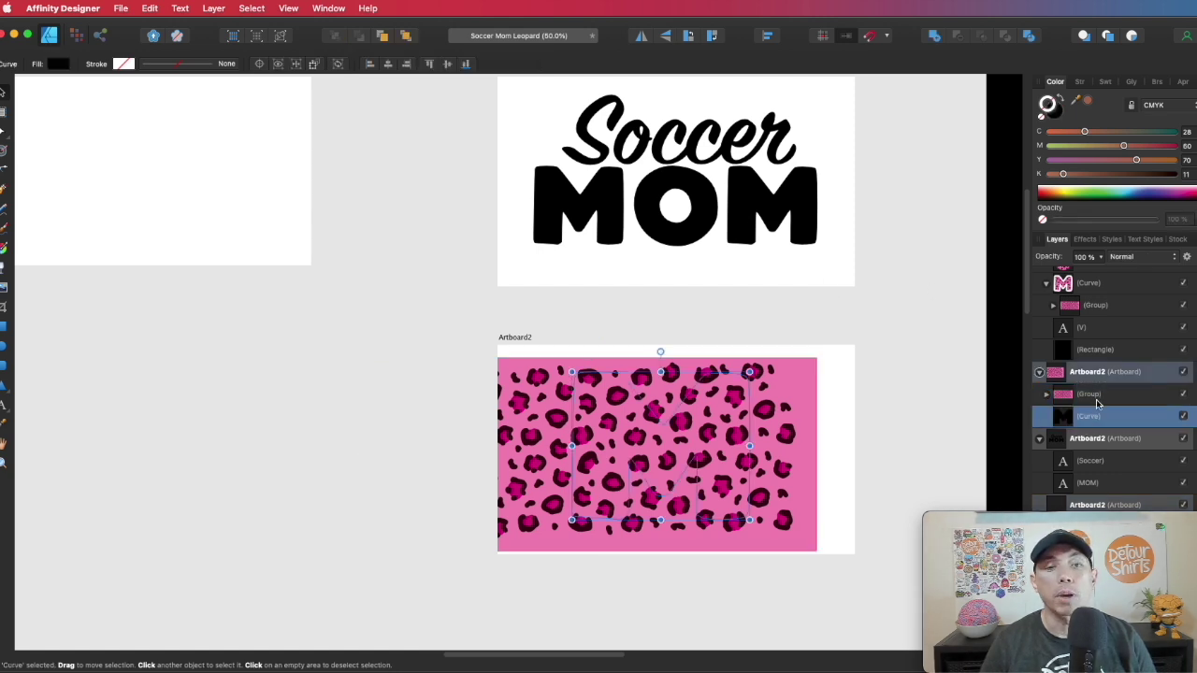
{"action": "left_click", "coordinate": [1090, 396]}
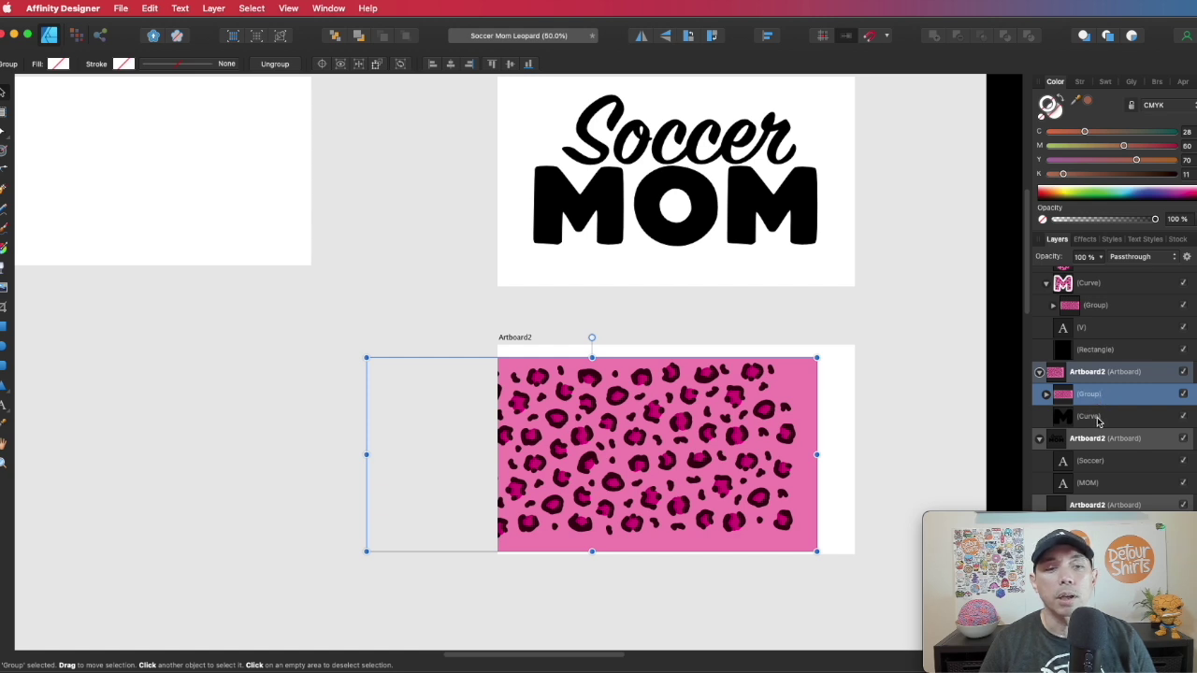
{"action": "left_click", "coordinate": [1066, 415]}
{"action": "mouse_move", "coordinate": [1067, 416]}
{"action": "left_mouse_down"}
{"action": "mouse_move", "coordinate": [1085, 418]}
{"action": "mouse_move", "coordinate": [1066, 415]}
{"action": "left_mouse_up"}
{"action": "left_click", "coordinate": [835, 346]}
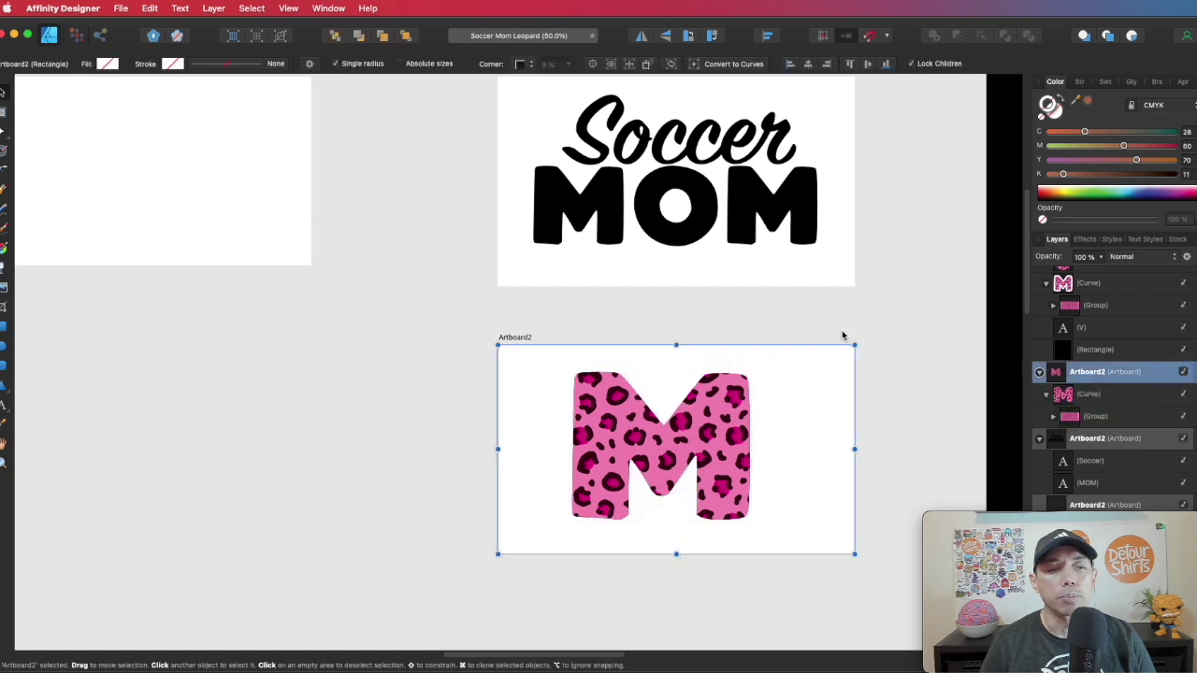
{"action": "left_click", "coordinate": [946, 278]}
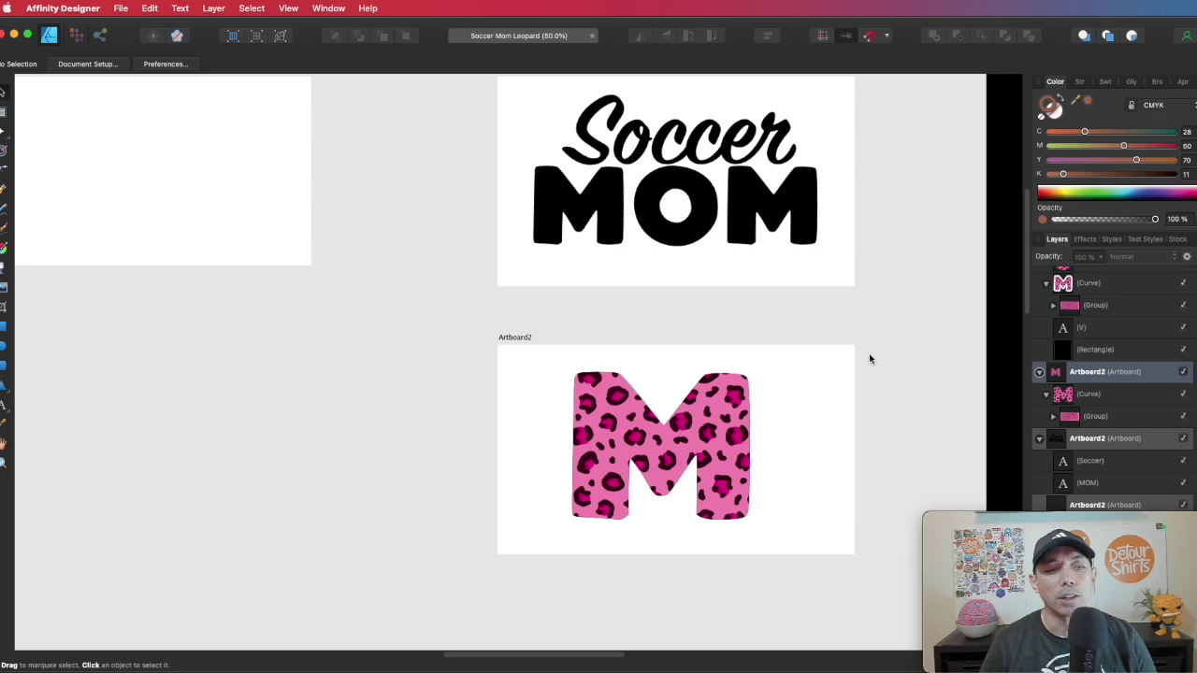
- Zoom out and pan to show the black Soccer MOM artboard alongside the others
{"action": "key", "text": "super+minus"}
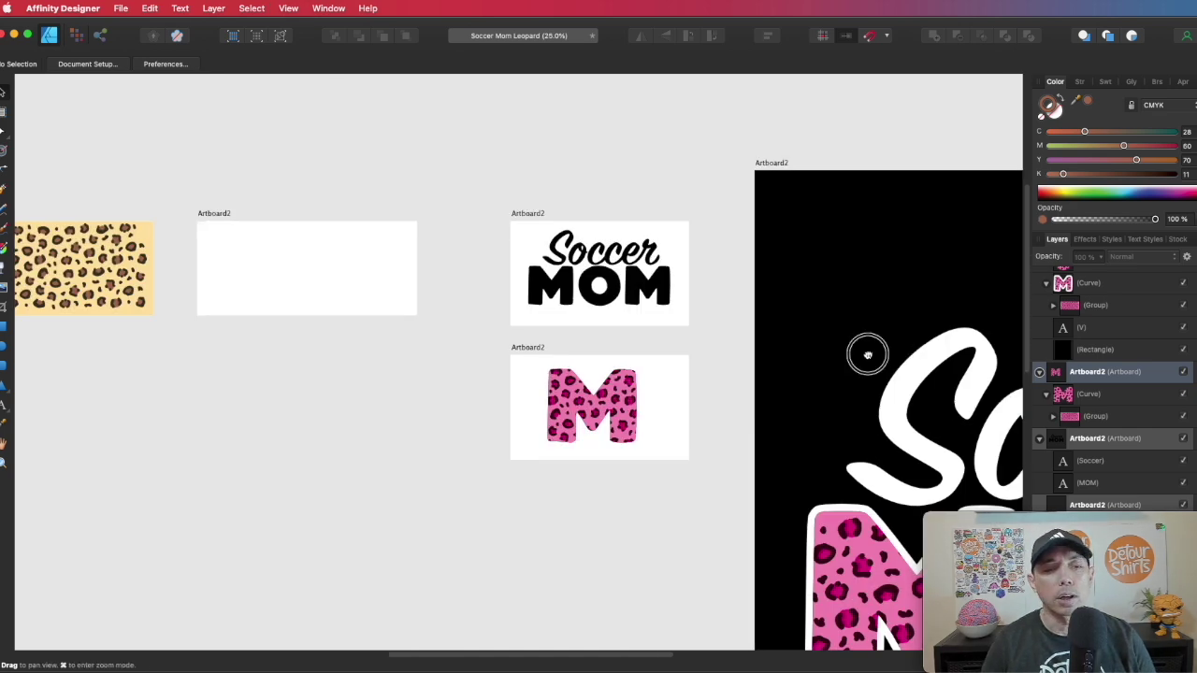
{"action": "left_click_drag", "start_coordinate": [866, 352], "coordinate": [401, 136]}
{"action": "left_click_drag", "start_coordinate": [481, 214], "coordinate": [624, 281]}
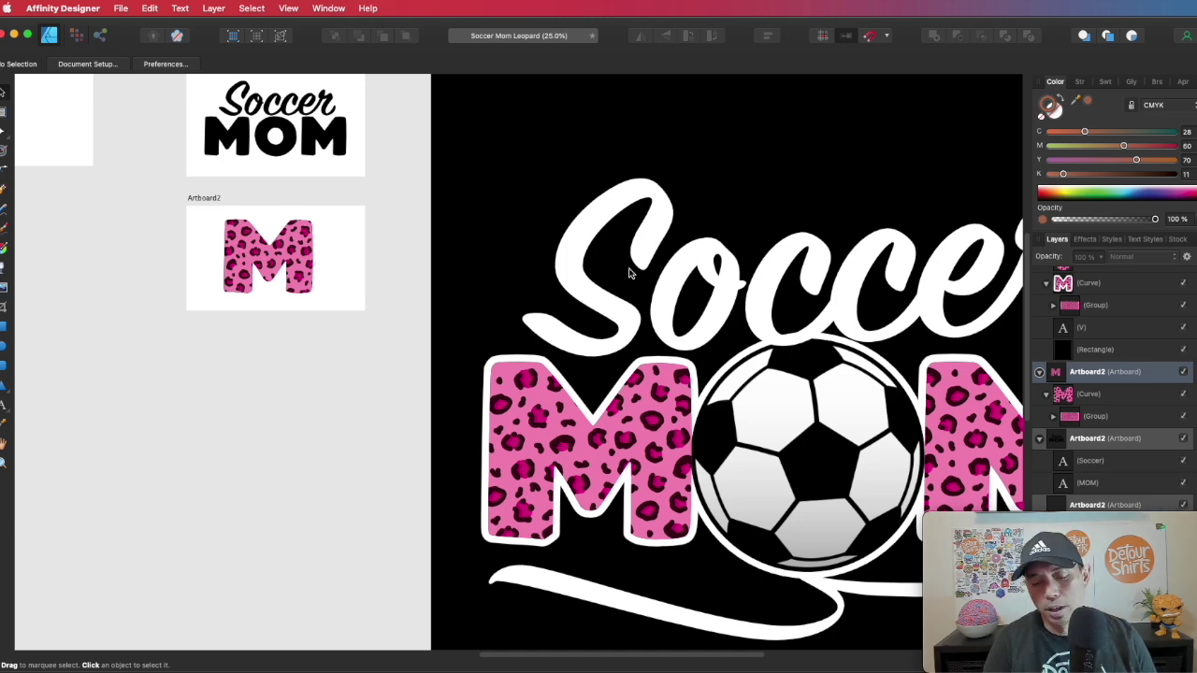
{"action": "scroll", "coordinate": [628, 273], "scroll_direction": "down", "scroll_amount": 3}
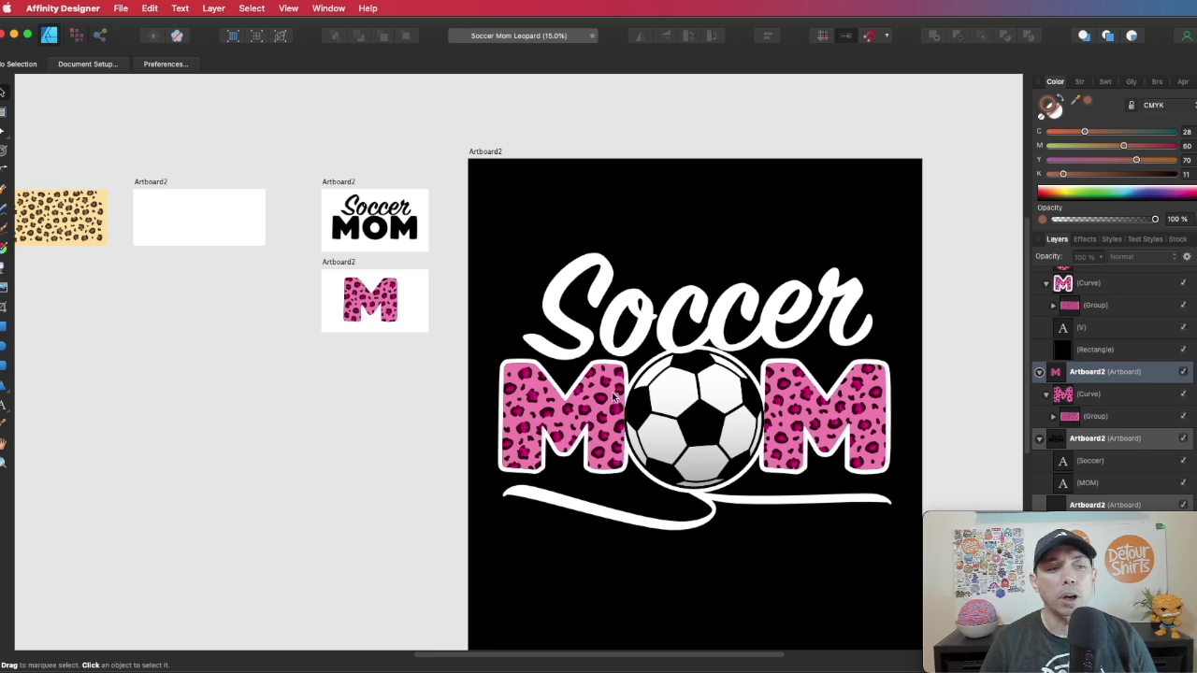
{"action": "scroll", "coordinate": [225, 268], "scroll_direction": "left", "scroll_amount": 5}
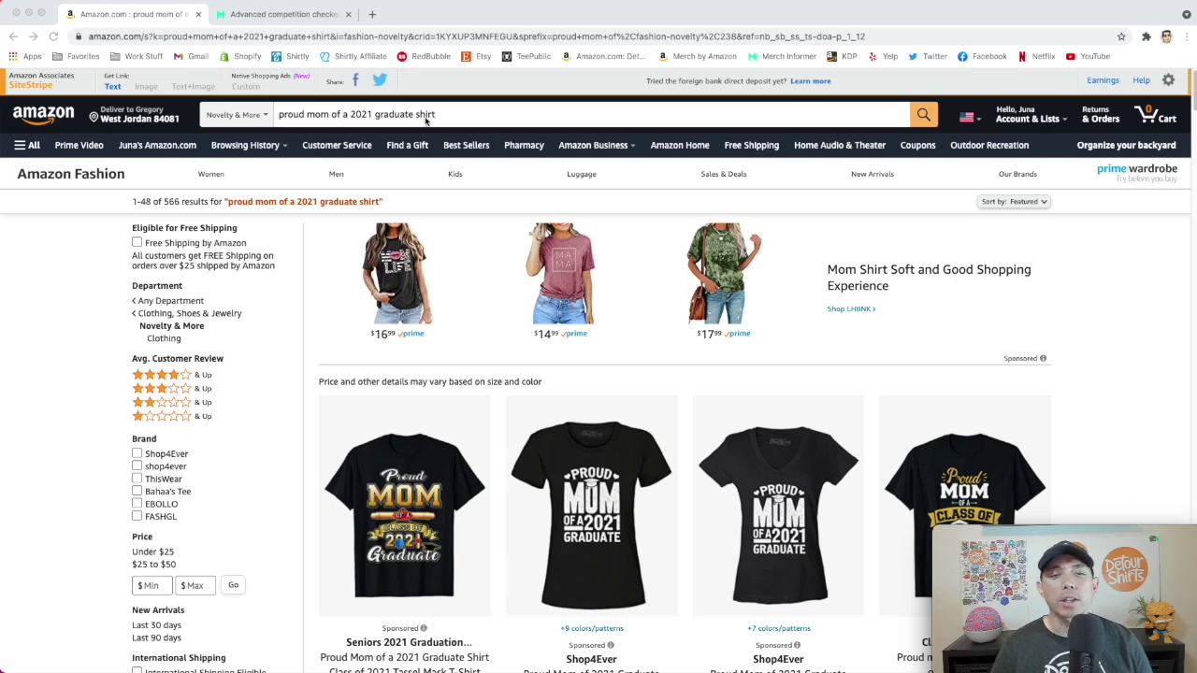
- Scroll through the Amazon results, reaching sponsored tees like Shop4Ever's $9.91 Proud Mom of 2021 Graduate shirt
{"action": "scroll", "coordinate": [650, 316], "scroll_direction": "down", "scroll_amount": 3}
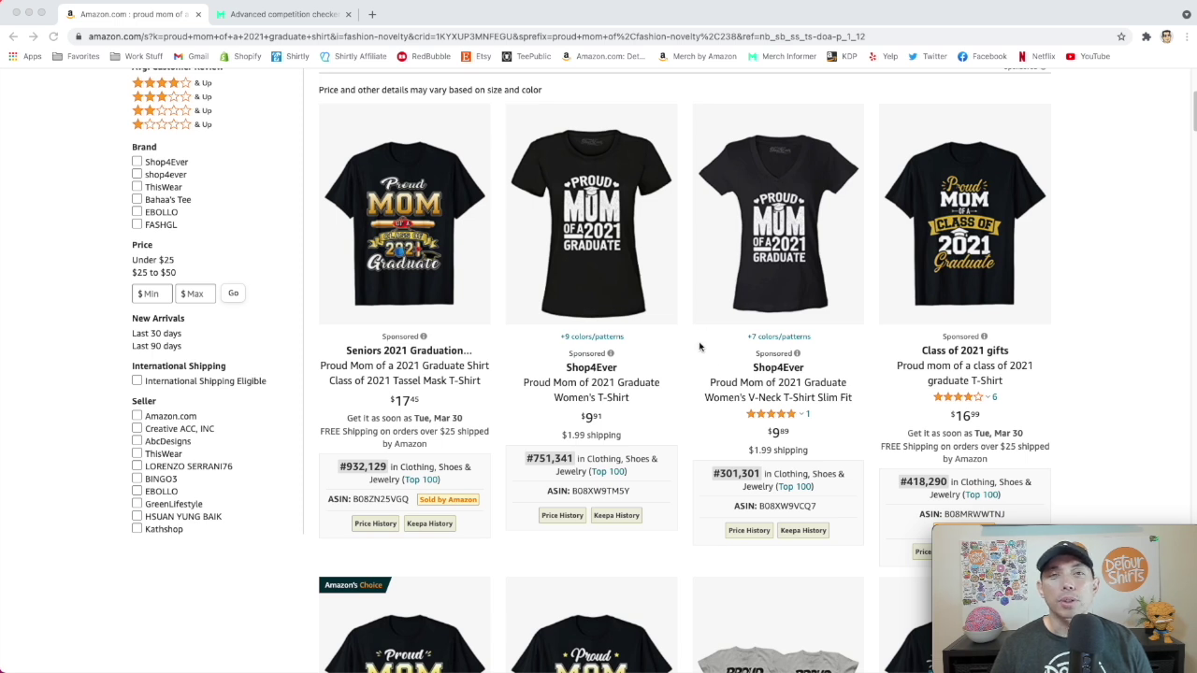
{"action": "scroll", "coordinate": [698, 351], "scroll_direction": "down", "scroll_amount": 1}
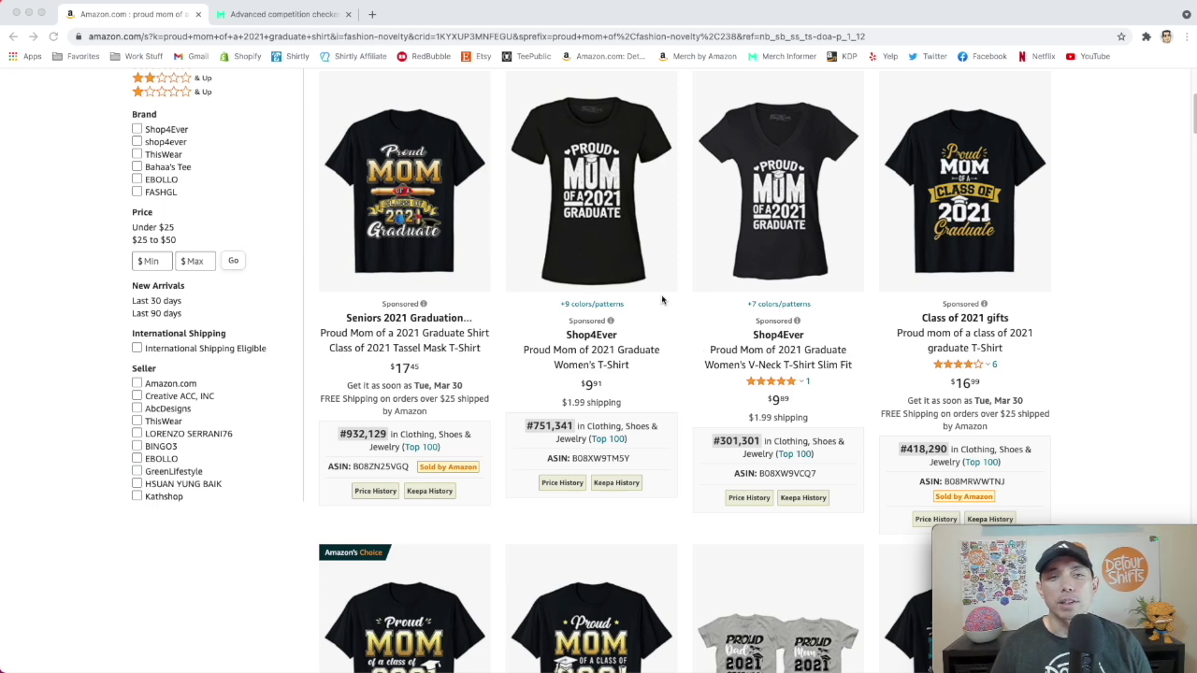
{"action": "scroll", "coordinate": [695, 386], "scroll_direction": "down", "scroll_amount": 3}
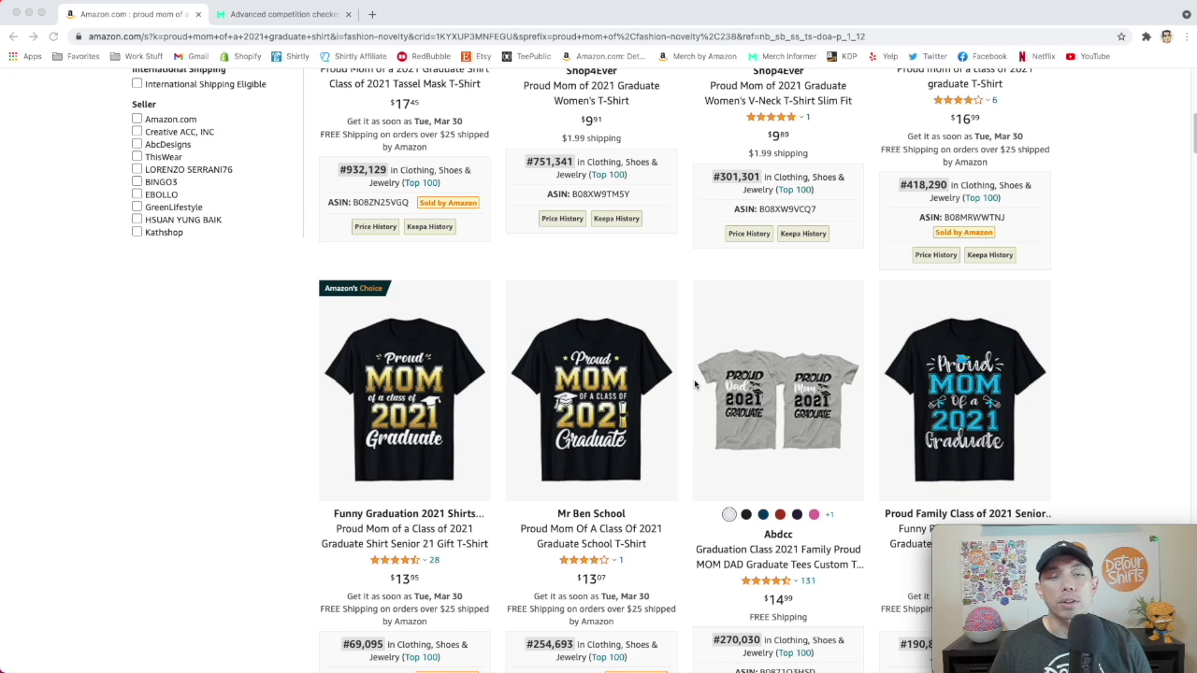
{"action": "scroll", "coordinate": [694, 386], "scroll_direction": "down", "scroll_amount": 2}
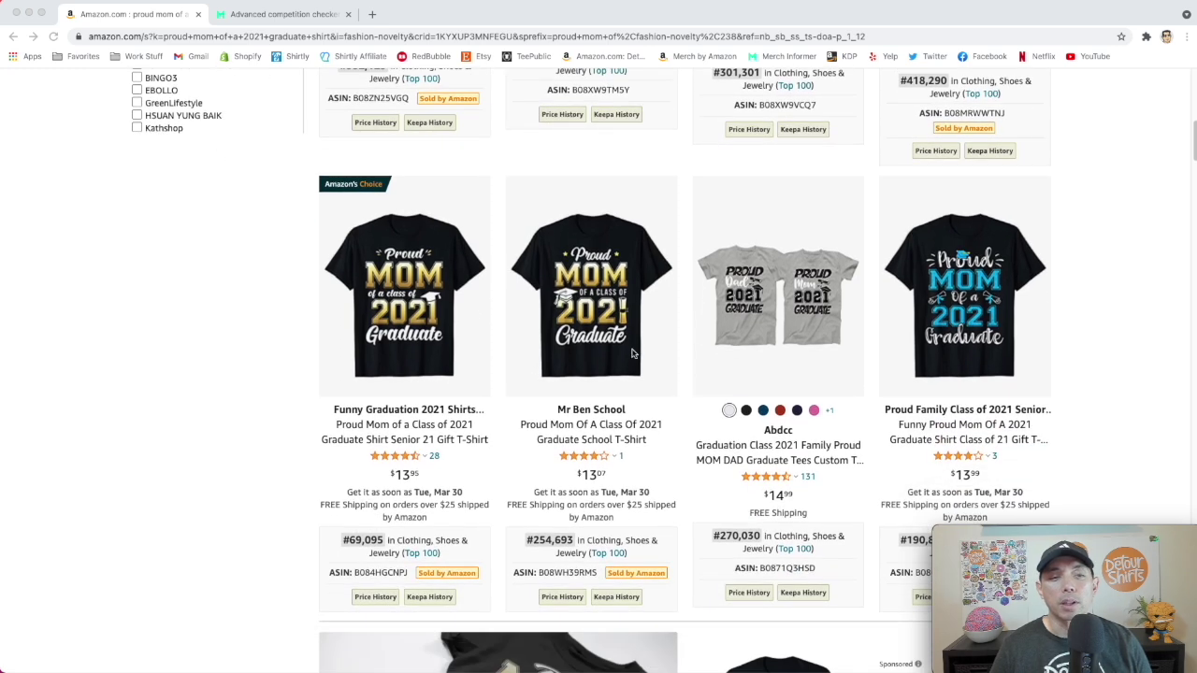
{"action": "scroll", "coordinate": [675, 394], "scroll_direction": "down", "scroll_amount": 1}
{"action": "scroll", "coordinate": [675, 393], "scroll_direction": "down", "scroll_amount": 2}
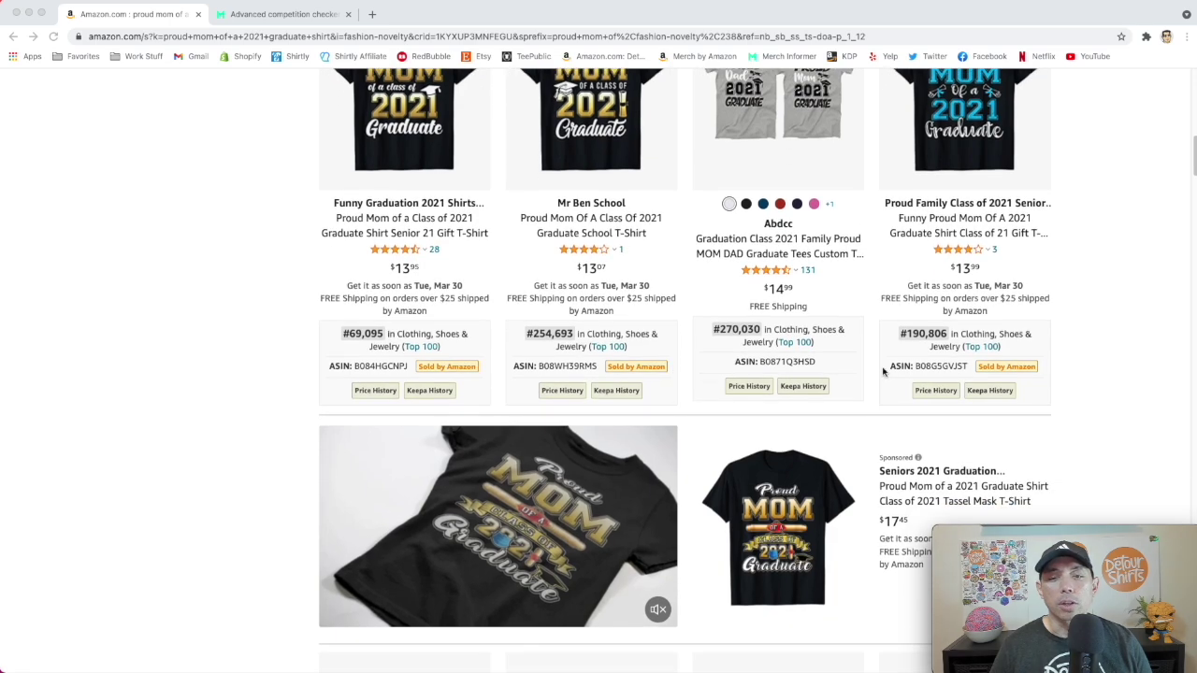
{"action": "scroll", "coordinate": [682, 374], "scroll_direction": "down", "scroll_amount": 6}
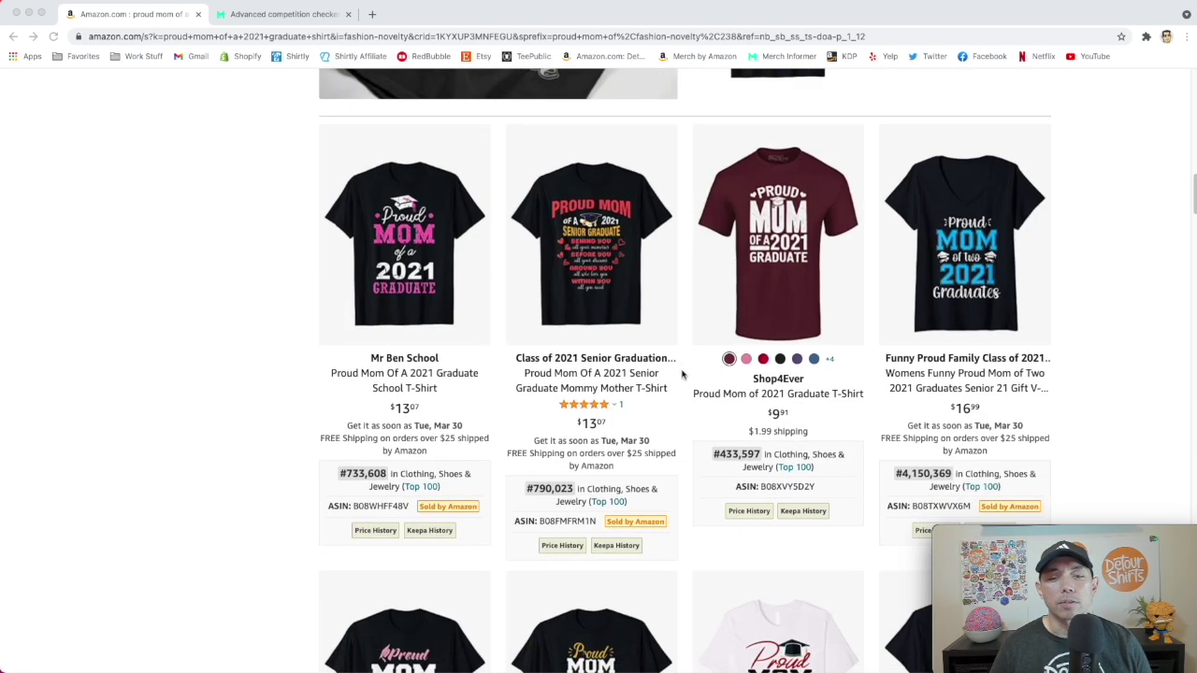
{"action": "scroll", "coordinate": [682, 374], "scroll_direction": "up", "scroll_amount": 5}
{"action": "scroll", "coordinate": [682, 374], "scroll_direction": "up", "scroll_amount": 10}
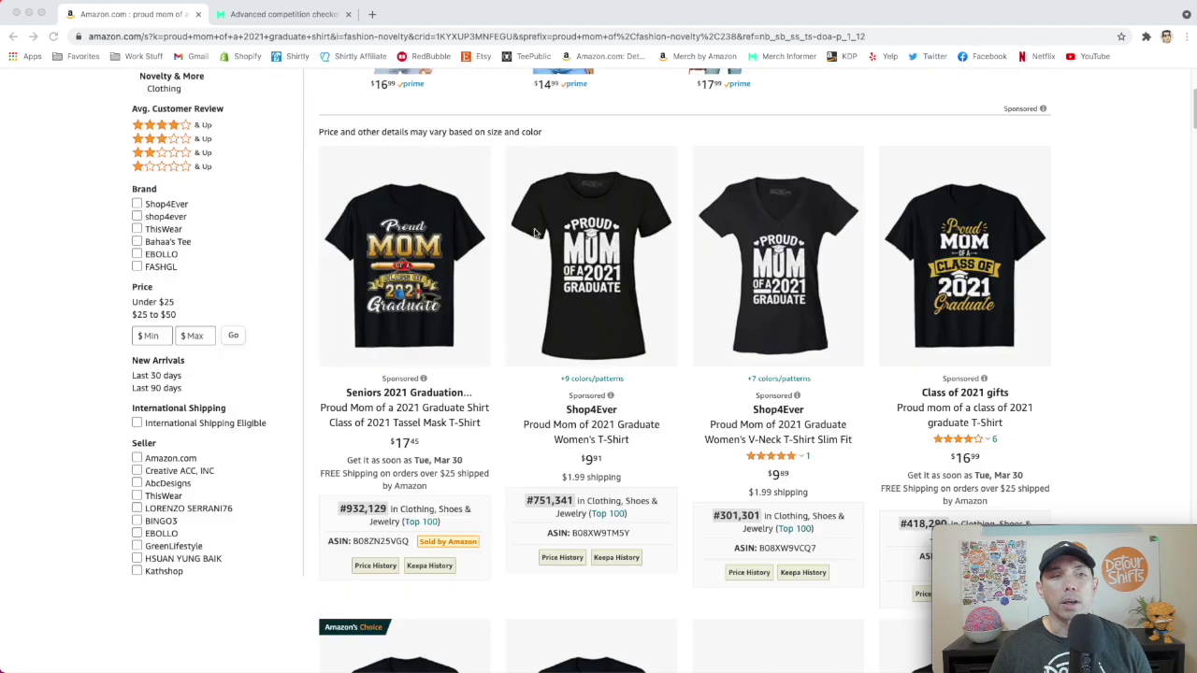
- Check Merch Informer's results (323 products, 18 with BSR, grade A), then return to Amazon
{"action": "left_click", "coordinate": [283, 15]}
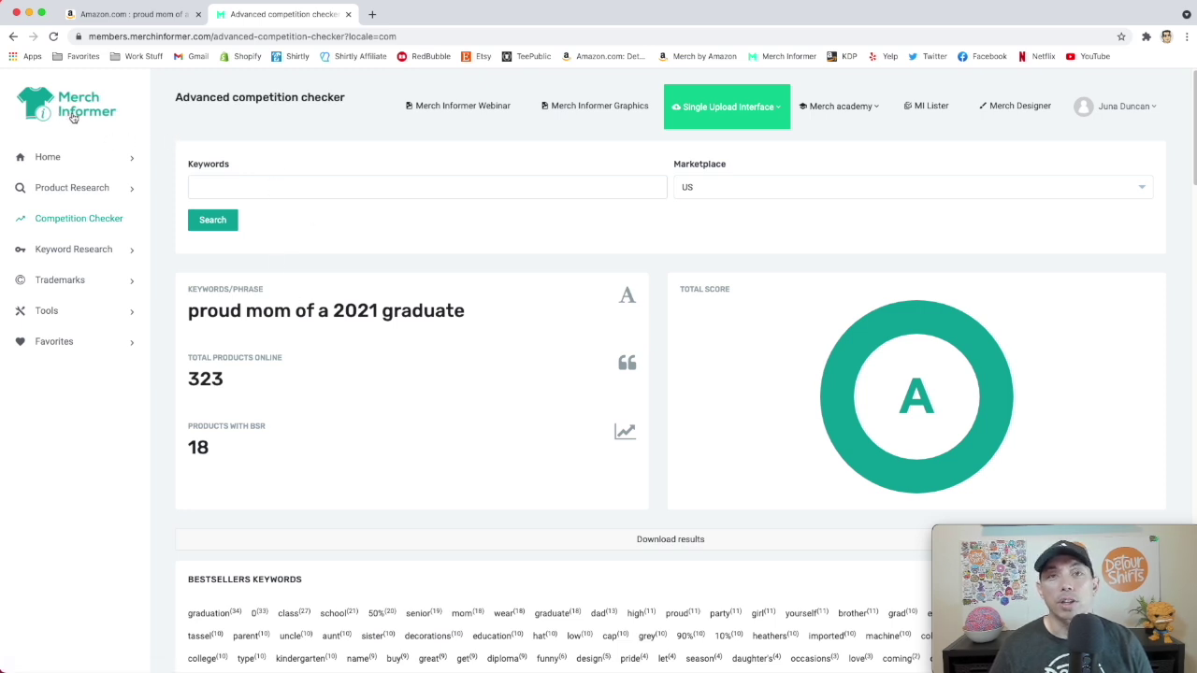
{"action": "left_click", "coordinate": [116, 16]}
- Review the 566 Amazon results, checking product details of competing graduate-mom shirts
{"action": "scroll", "coordinate": [456, 262], "scroll_direction": "up", "scroll_amount": 3}
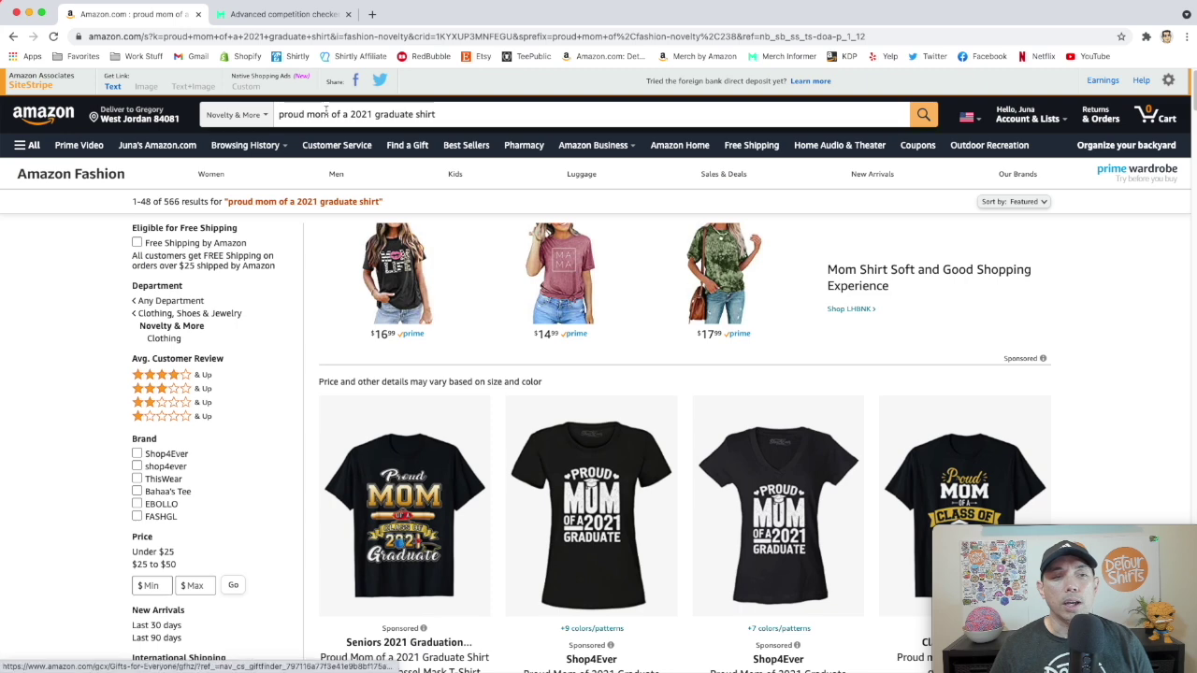
{"action": "mouse_move", "coordinate": [468, 187]}
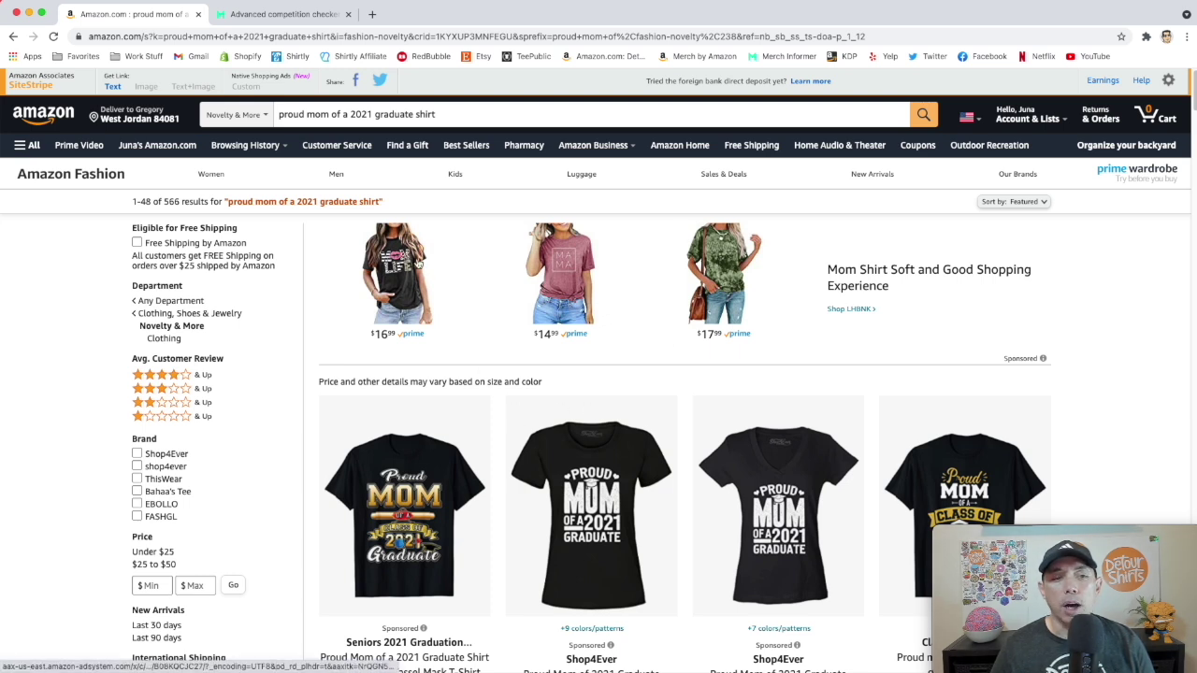
{"action": "scroll", "coordinate": [407, 272], "scroll_direction": "down", "scroll_amount": 3}
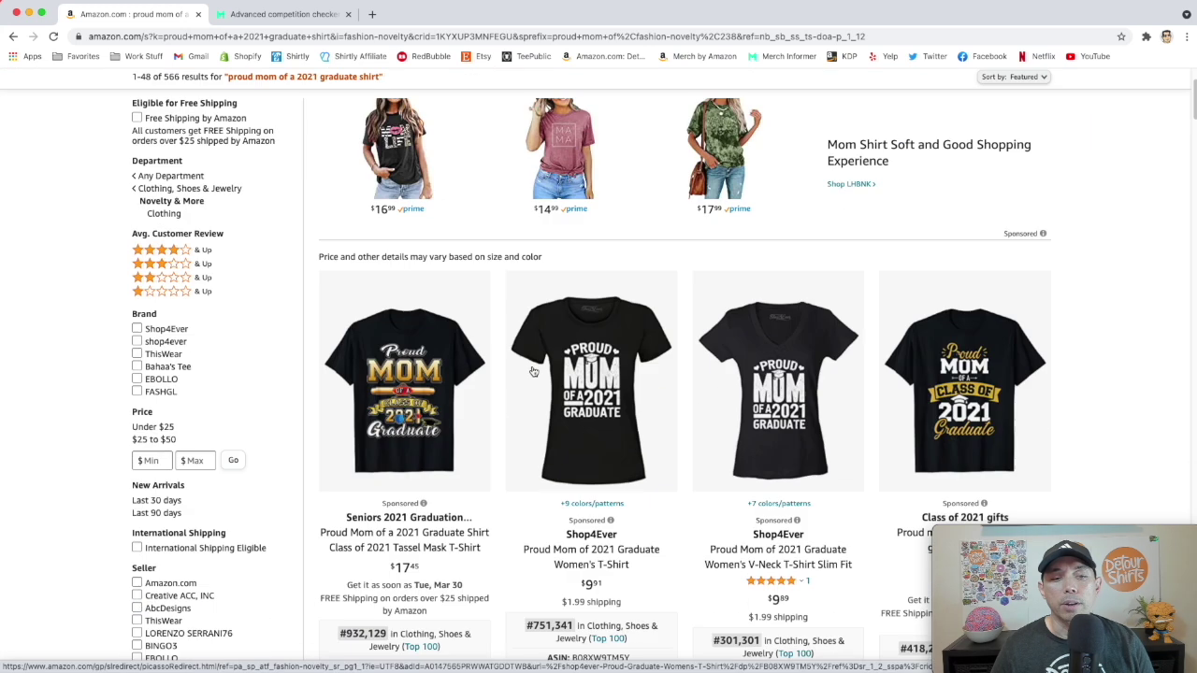
{"action": "mouse_move", "coordinate": [395, 380]}
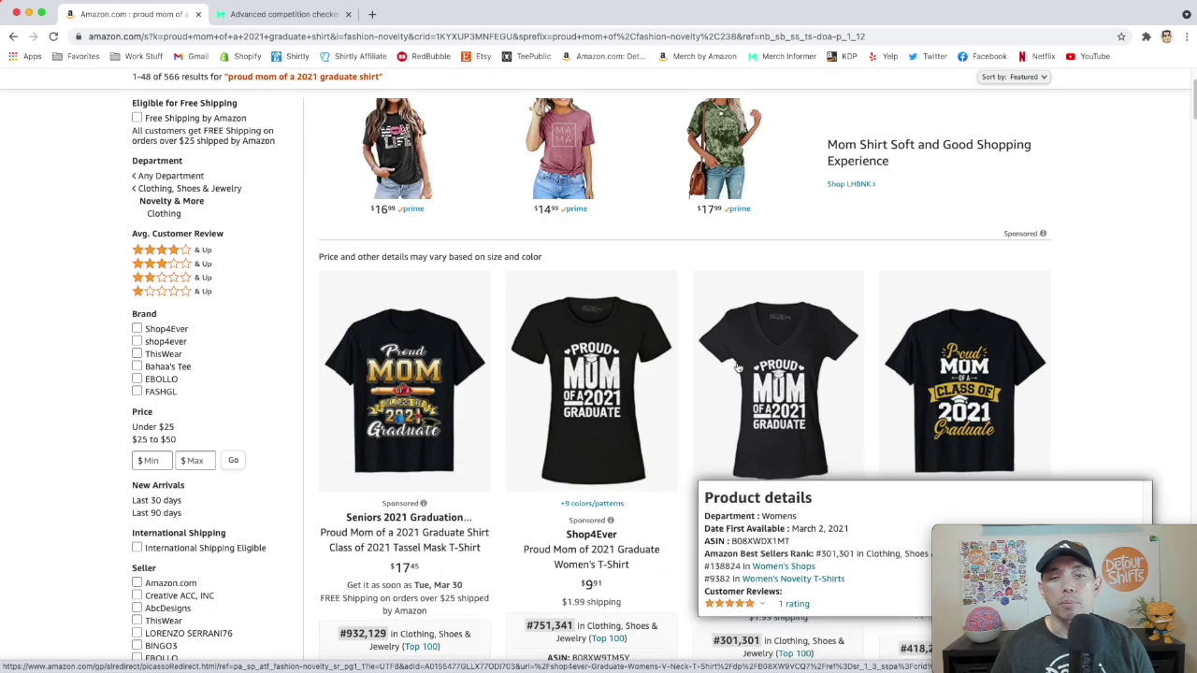
{"action": "scroll", "coordinate": [523, 318], "scroll_direction": "up", "scroll_amount": 3}
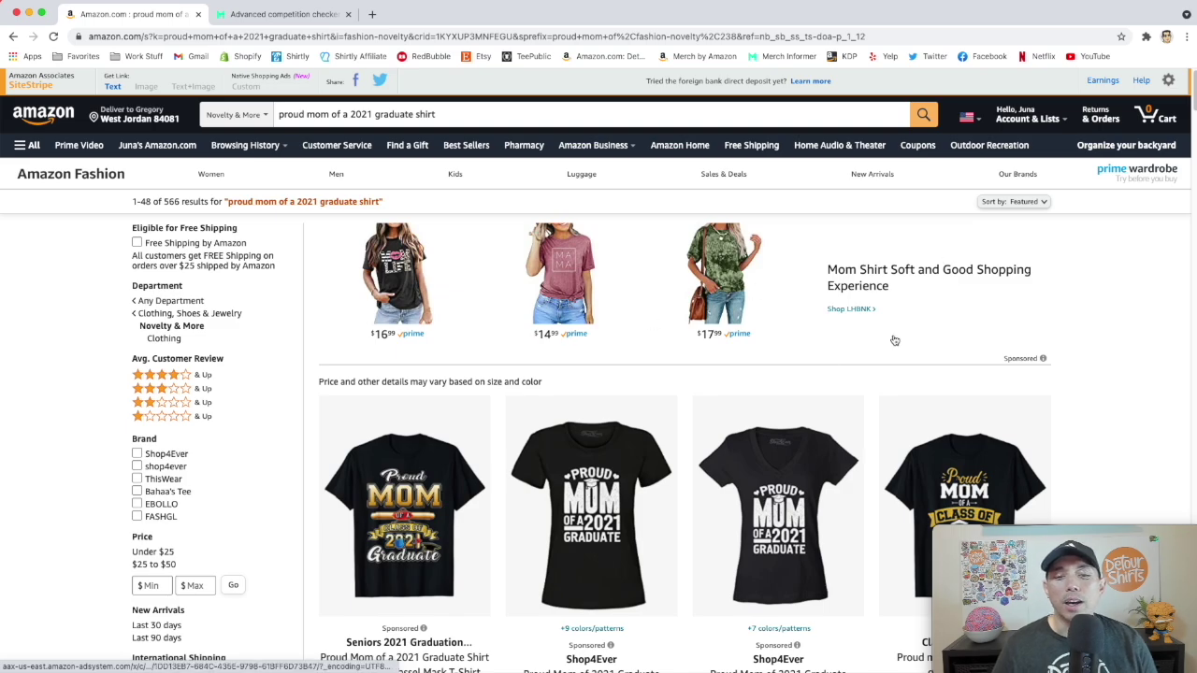
{"action": "scroll", "coordinate": [826, 365], "scroll_direction": "down", "scroll_amount": 7}
{"action": "mouse_move", "coordinate": [826, 366]}
{"action": "scroll", "coordinate": [826, 365], "scroll_direction": "down", "scroll_amount": 20}
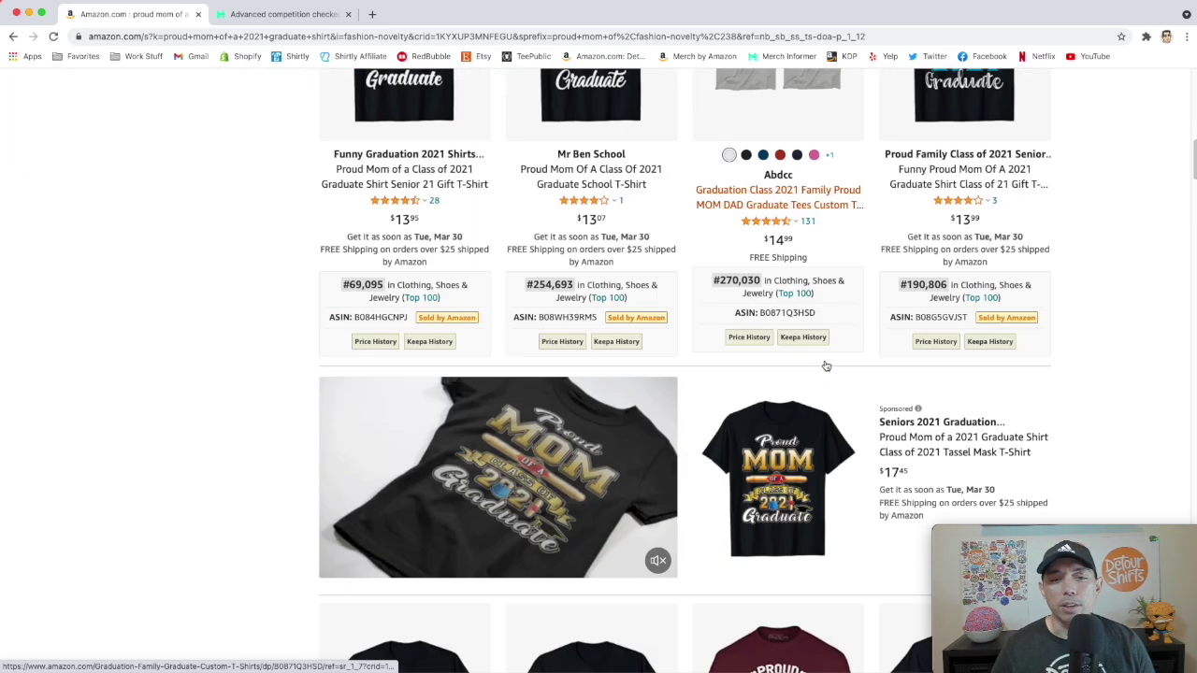
{"action": "scroll", "coordinate": [825, 366], "scroll_direction": "down", "scroll_amount": 11}
{"action": "scroll", "coordinate": [826, 366], "scroll_direction": "up", "scroll_amount": 17}
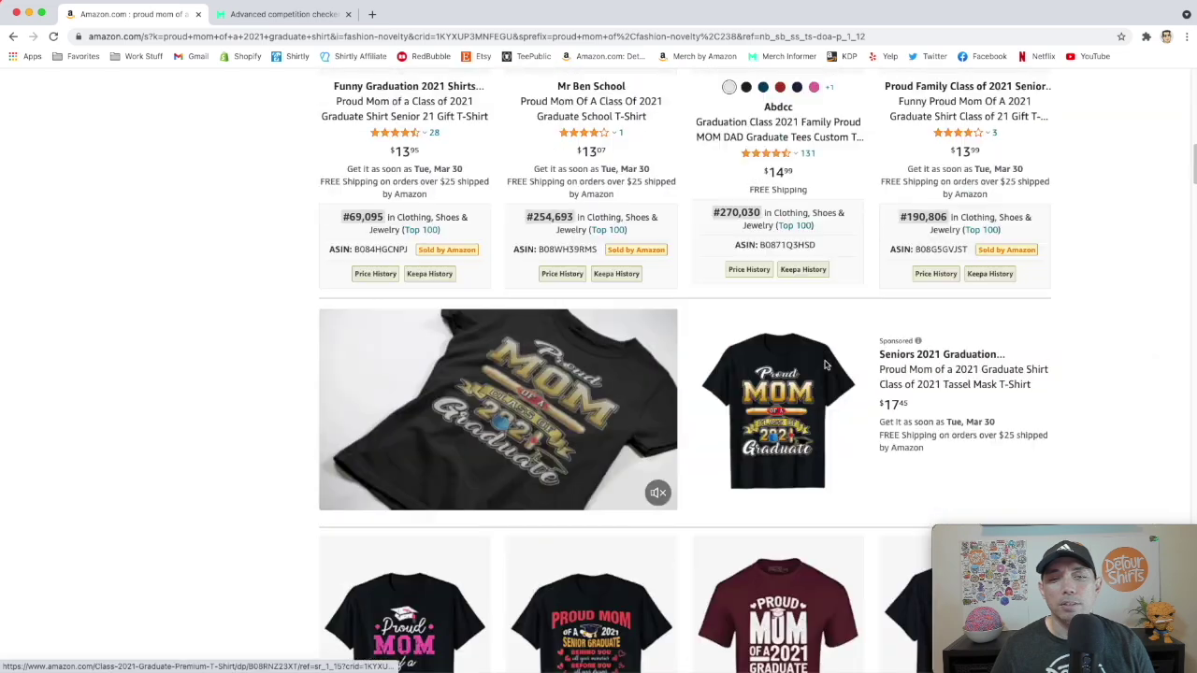
{"action": "scroll", "coordinate": [826, 365], "scroll_direction": "up", "scroll_amount": 15}
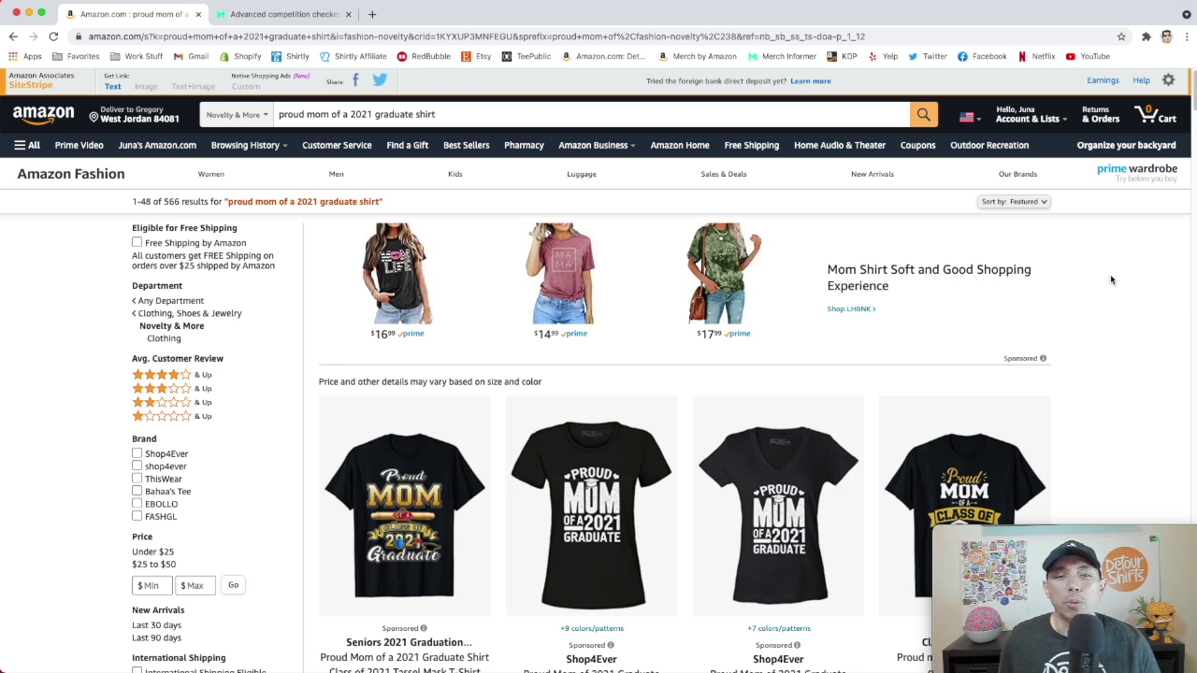
{"action": "scroll", "coordinate": [1113, 280], "scroll_direction": "down", "scroll_amount": 1}
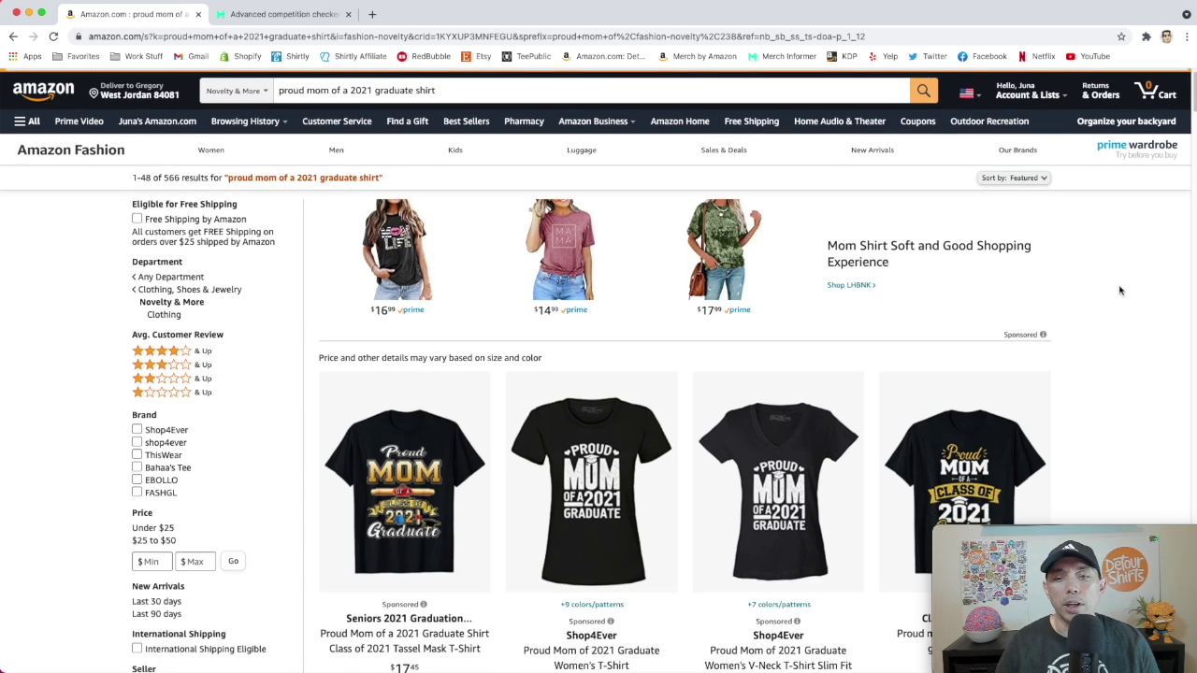